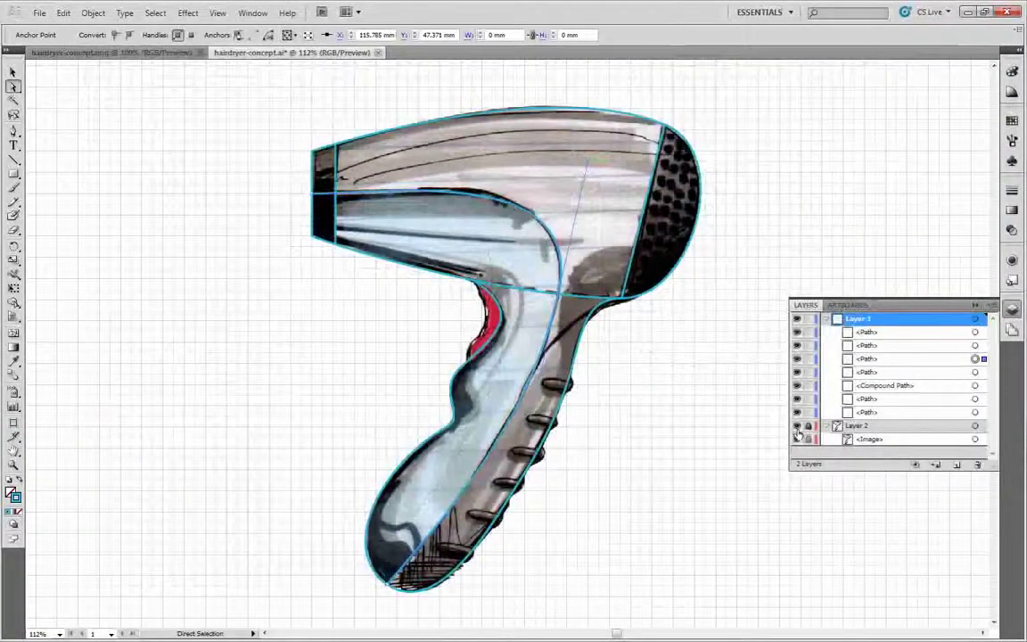
Step: Hide Layer 2, which holds the hair dryer concept image behind the traced outlines
left_click(797, 426)
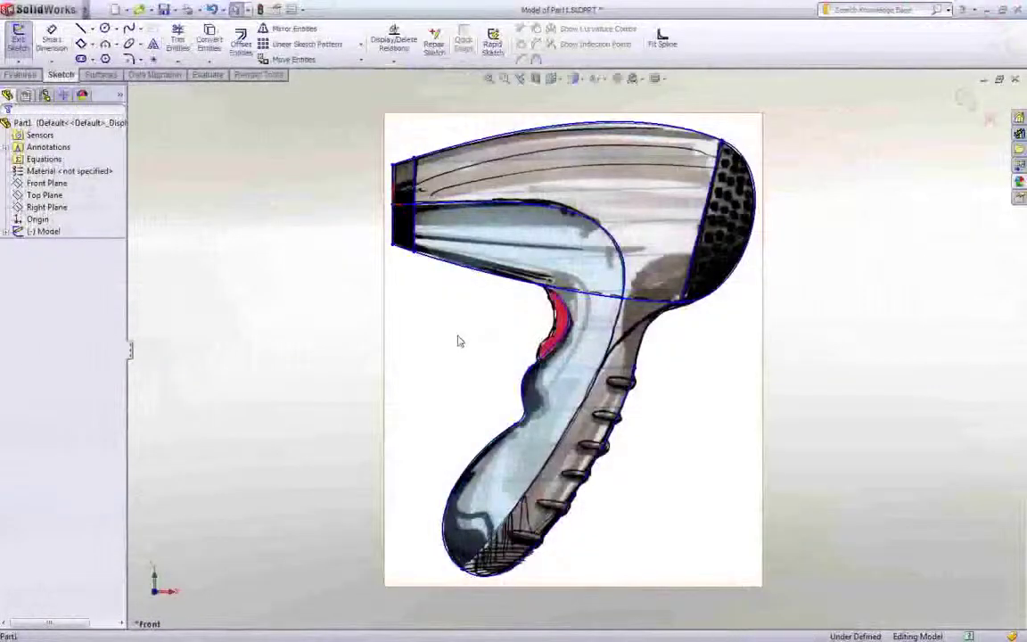
Step: In SolidWorks, give the hair dryer sketch picture a full-image transparency of 0.75 and exit the Model sketch
left_click(430, 355)
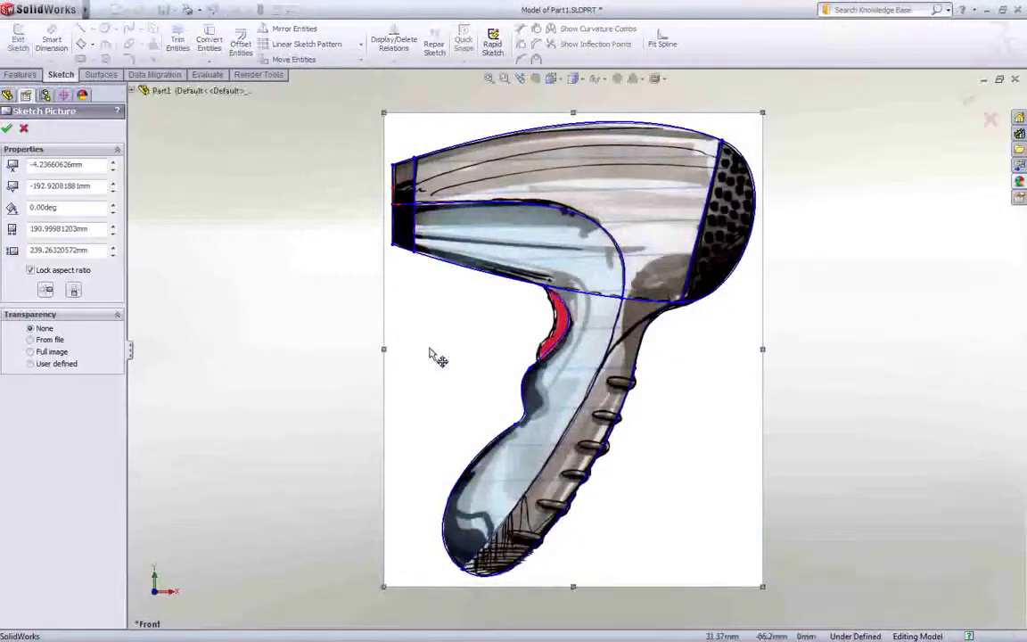
left_click(31, 365)
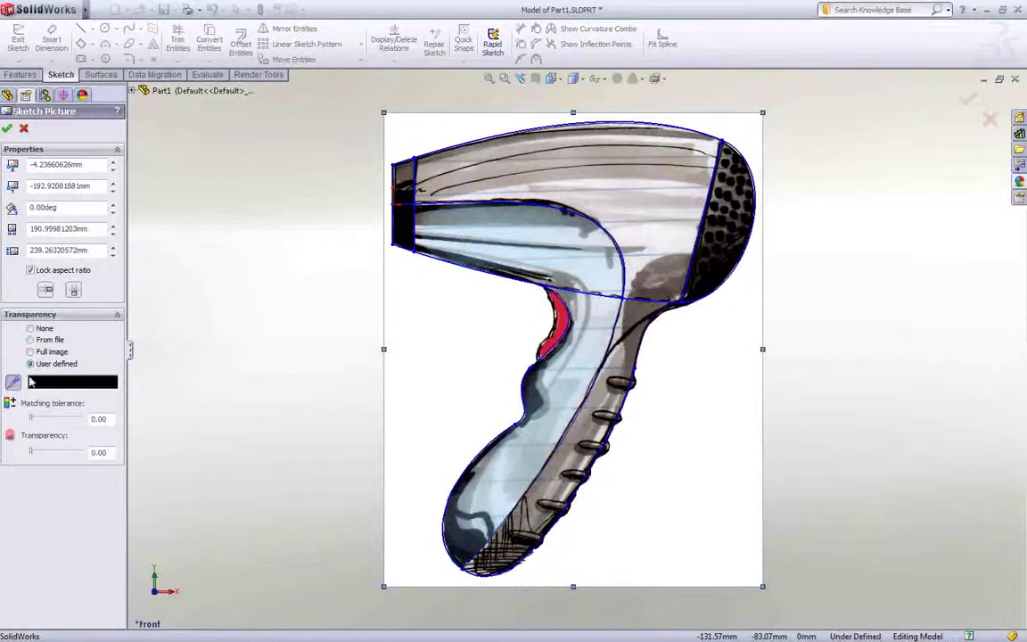
left_click(403, 362)
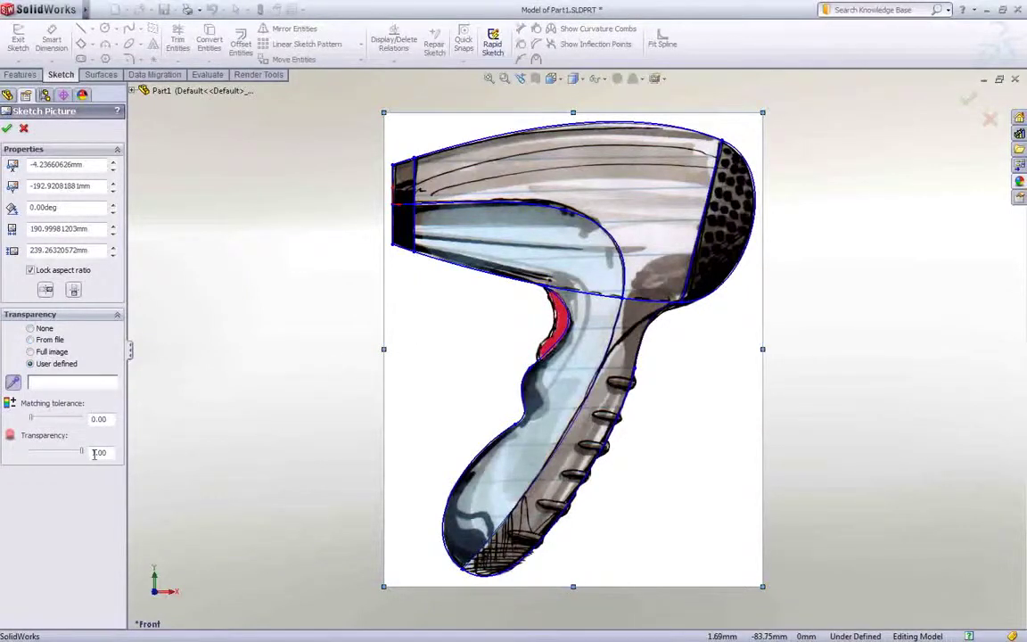
left_click(31, 352)
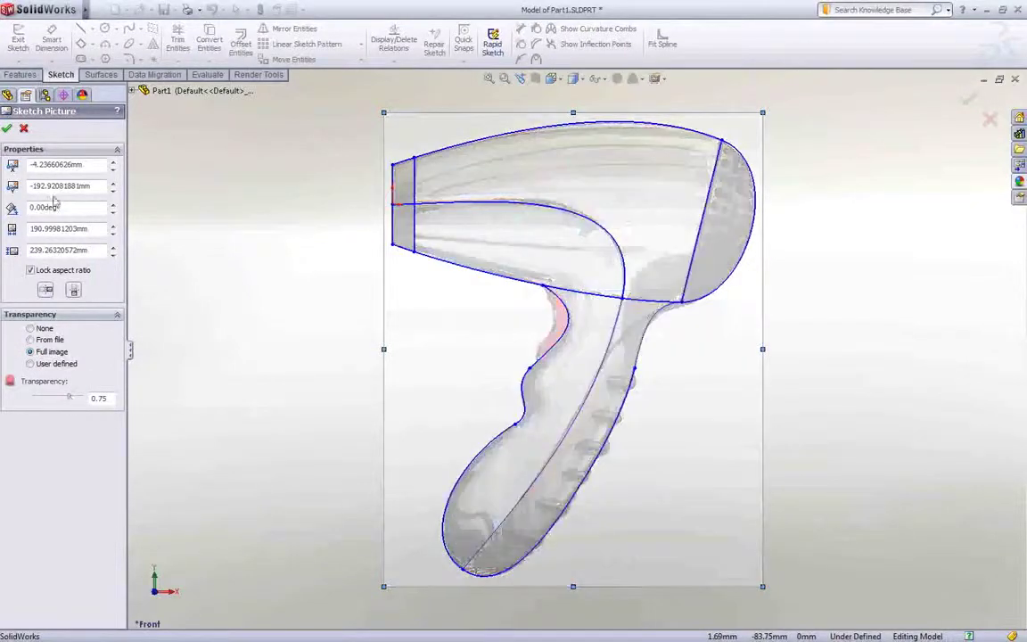
left_click(7, 129)
double_click(271, 248)
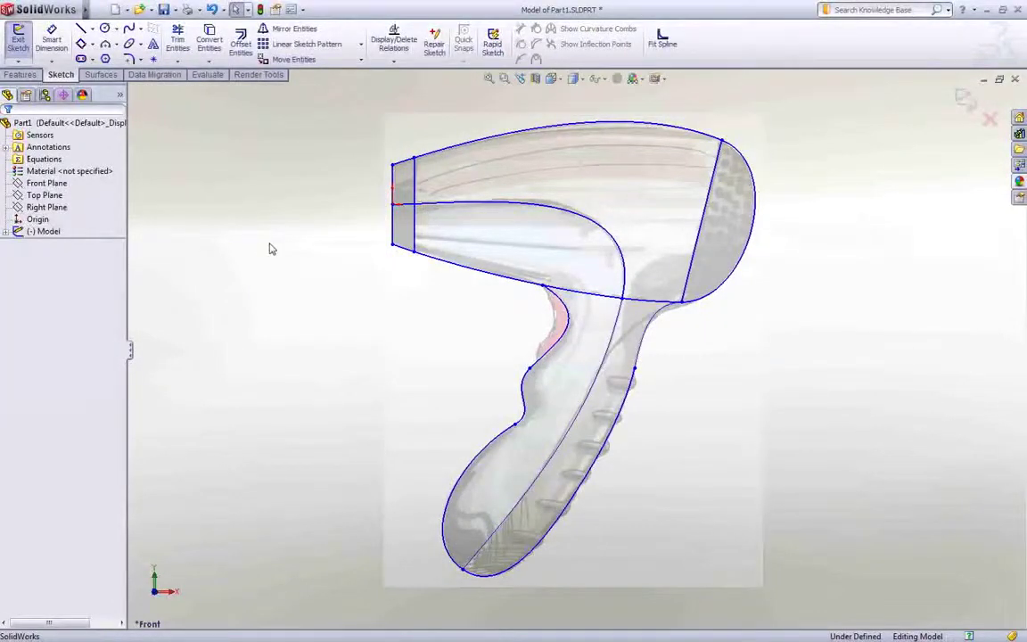
Step: Start a sketch on the Right Plane and draw a 3-point arc between the two ends of the nozzle's front line
mouse_move(489, 282)
middle_mouse_down()
mouse_move(617, 188)
mouse_move(490, 276)
middle_mouse_up()
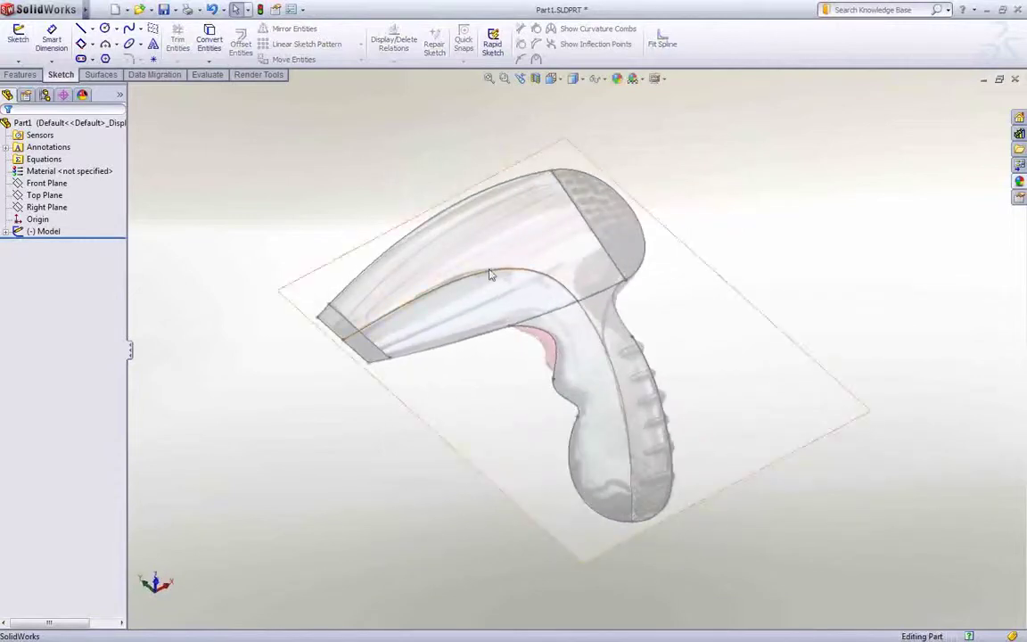
scroll(389, 277, "down", 3)
left_click(46, 207)
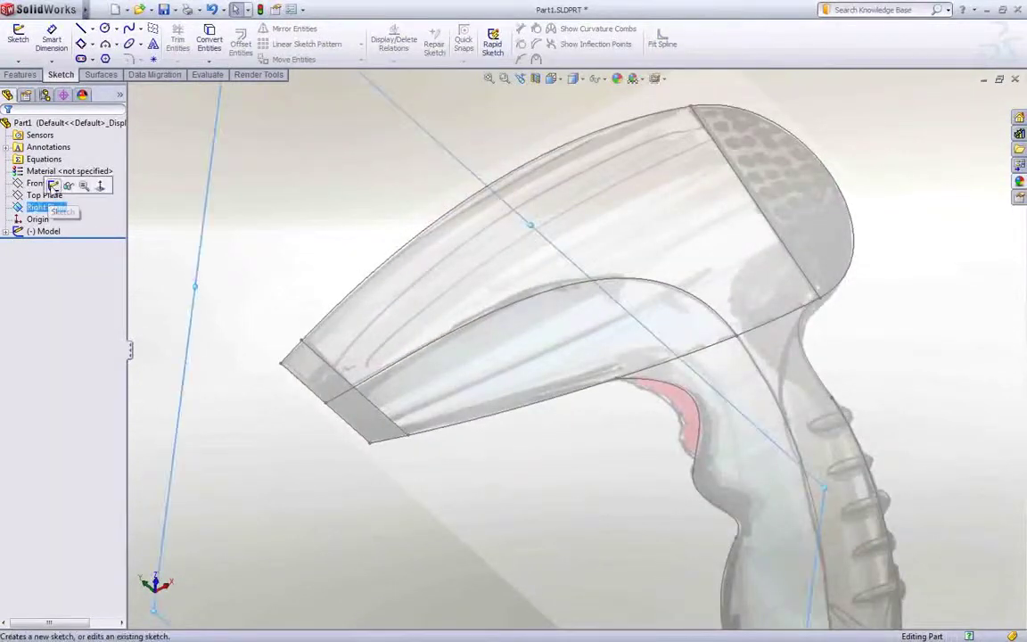
left_click(62, 168)
key("s")
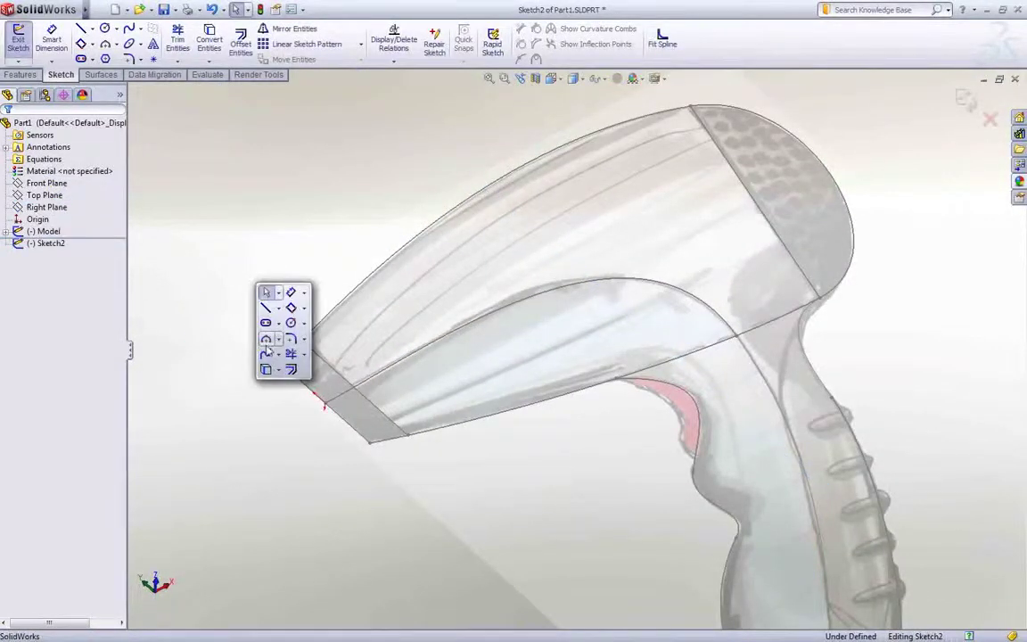
left_click(265, 340)
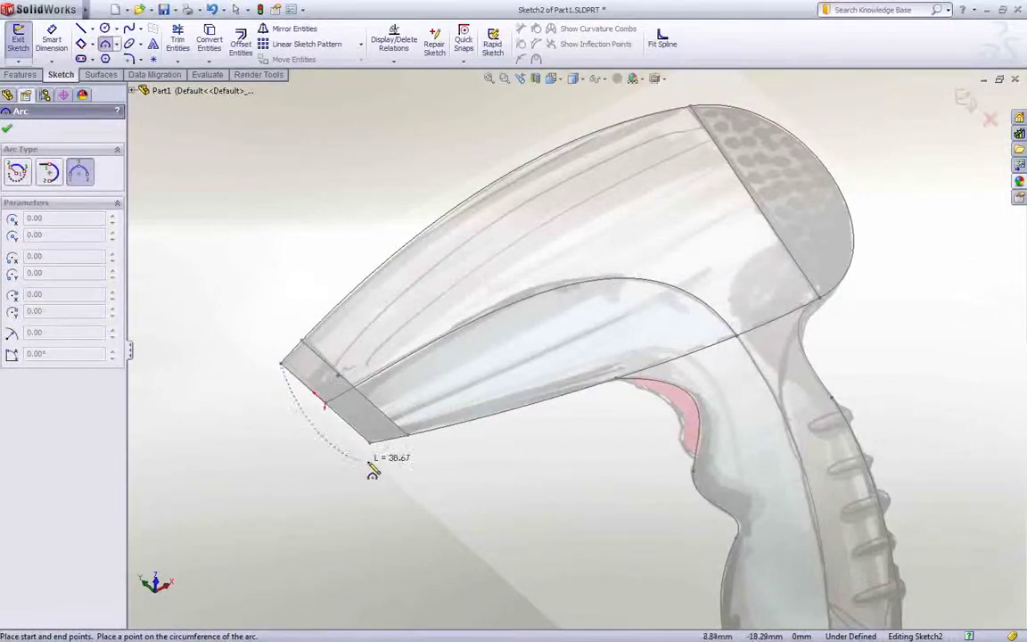
left_click(370, 442)
left_click(338, 347)
key("Escape")
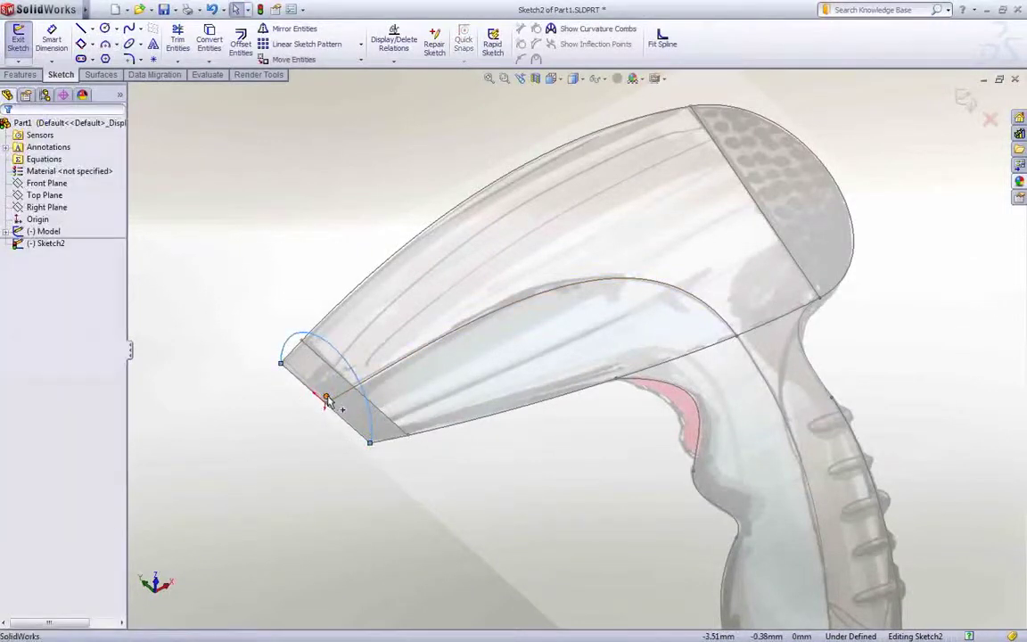
Step: Constrain the arc's center point to the midpoint of the nozzle's front line and exit the sketch
left_click(326, 398)
left_click(331, 406, "ctrl")
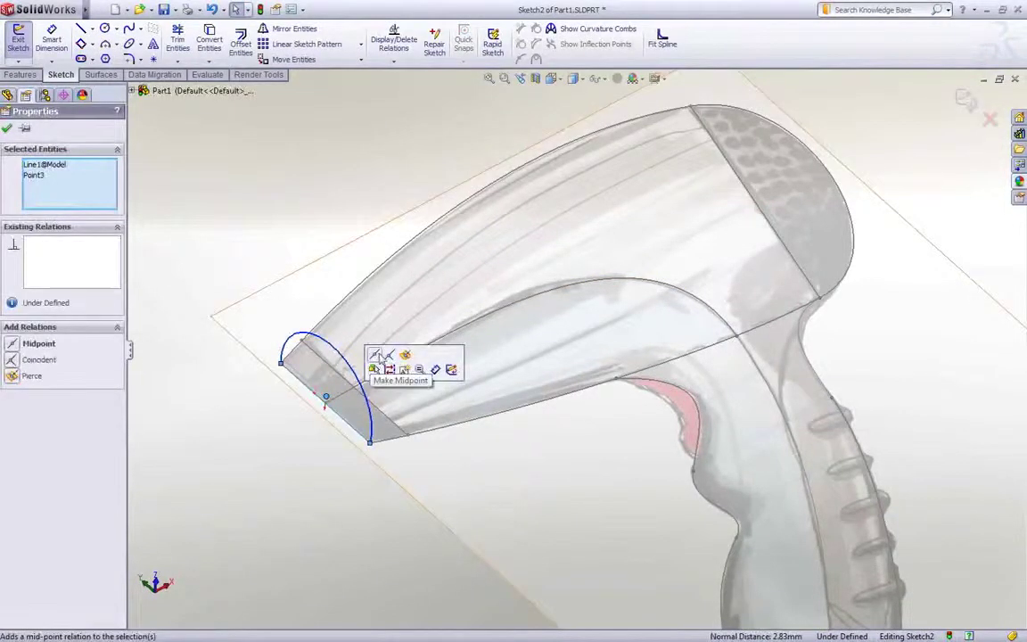
left_click(390, 356)
left_click(247, 264)
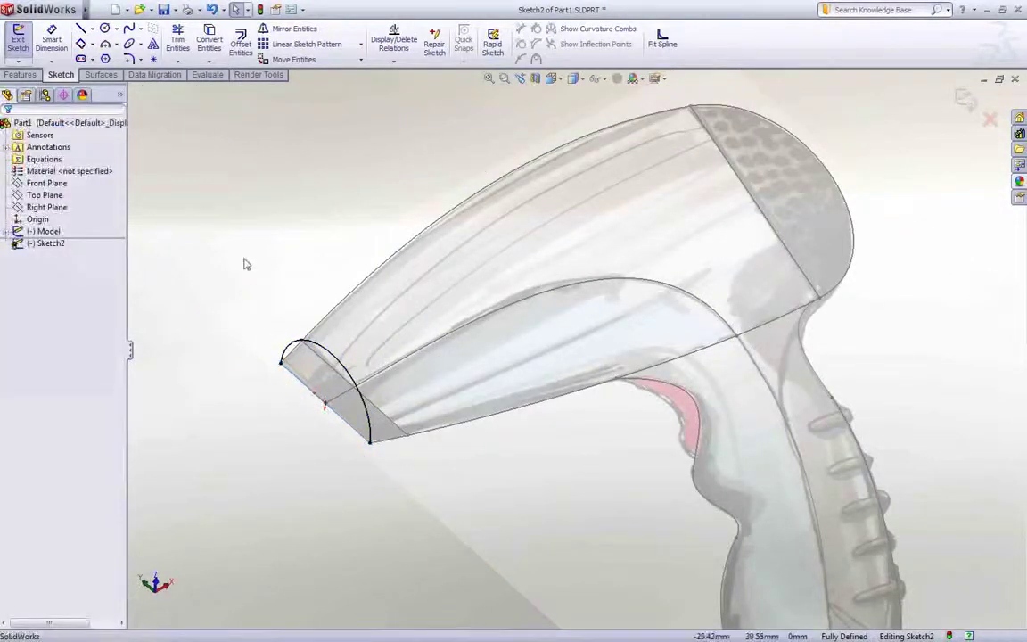
double_click(247, 264)
Step: Start a swept surface with the nozzle arc as profile and the body's upper curve as path
left_click(102, 75)
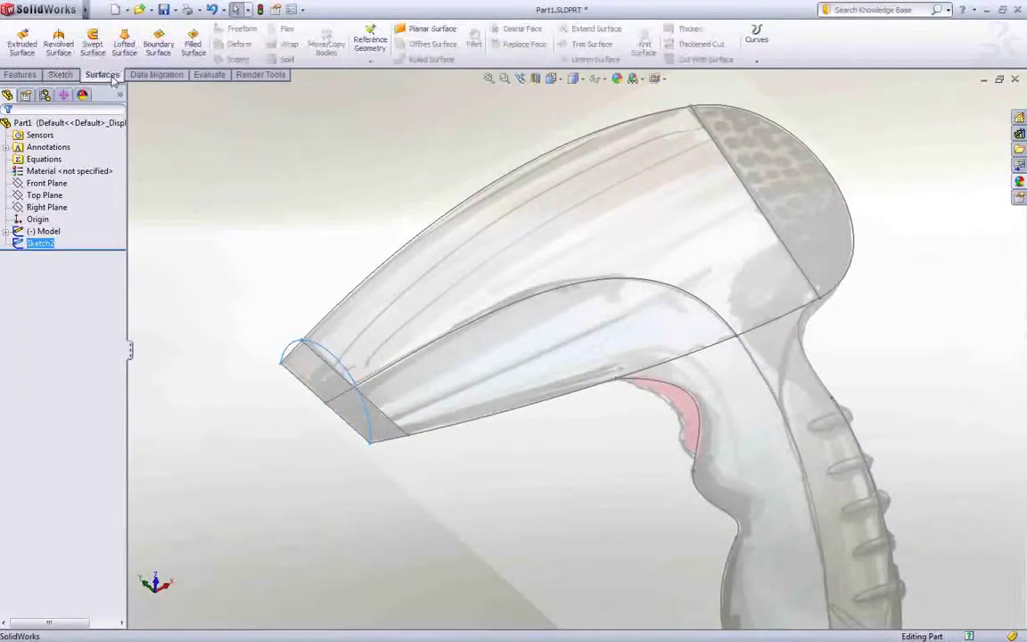
left_click(100, 57)
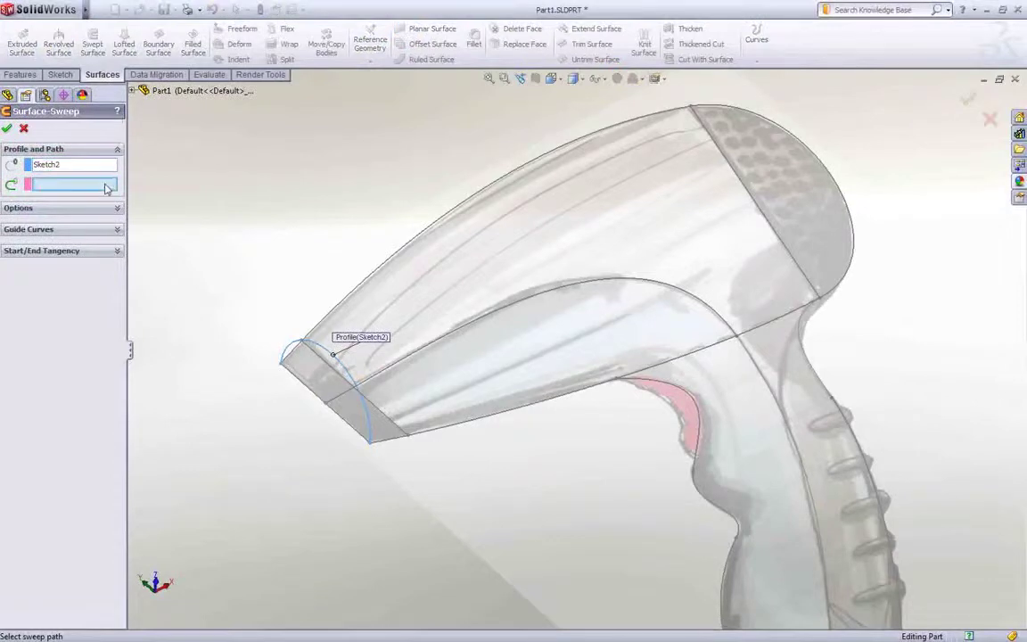
right_click(172, 186)
left_click(207, 196)
left_click(317, 330)
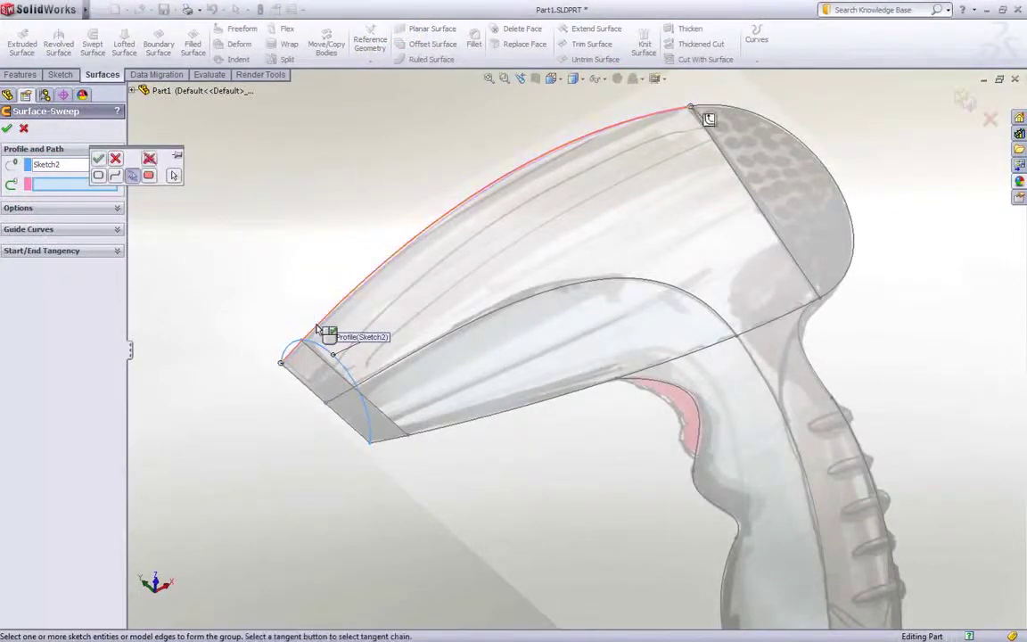
right_click(316, 329)
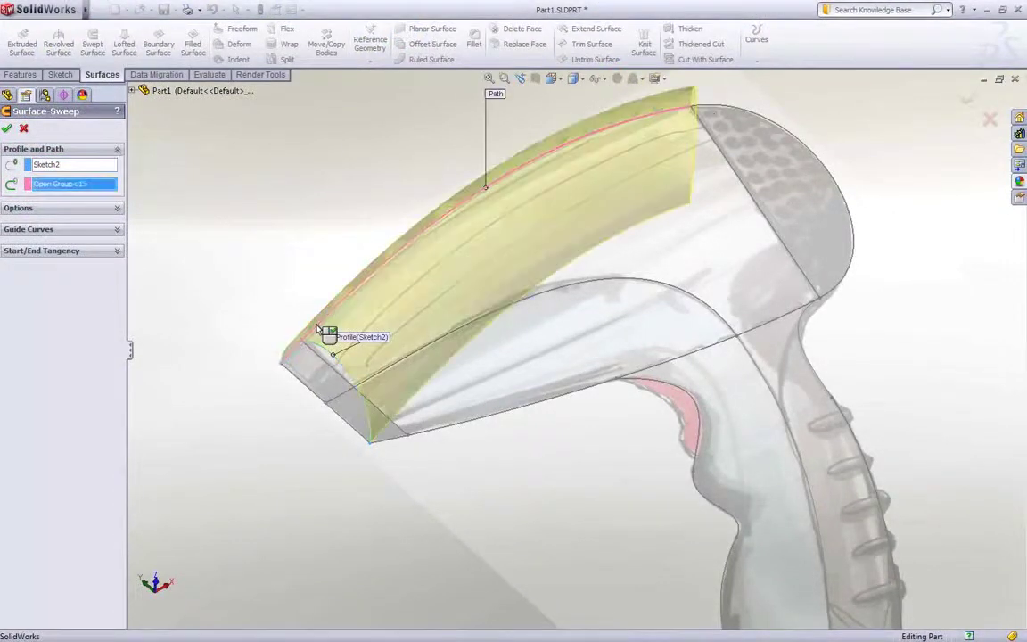
Step: Add the body's lower curve as the guide curve of the swept surface
left_click(71, 230)
right_click(72, 264)
left_click(124, 279)
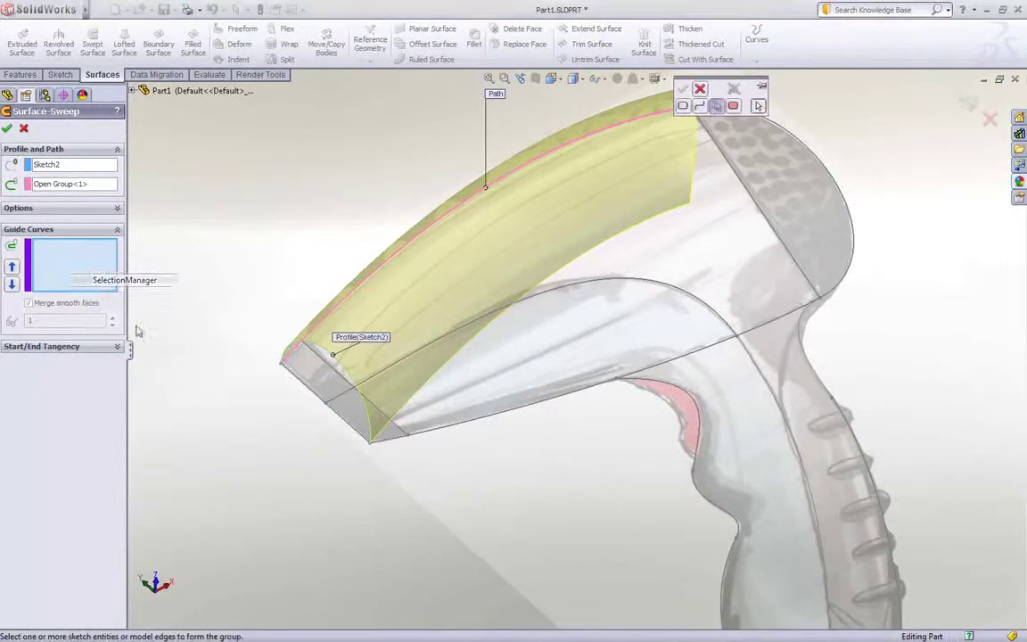
left_click(445, 434)
right_click(445, 435)
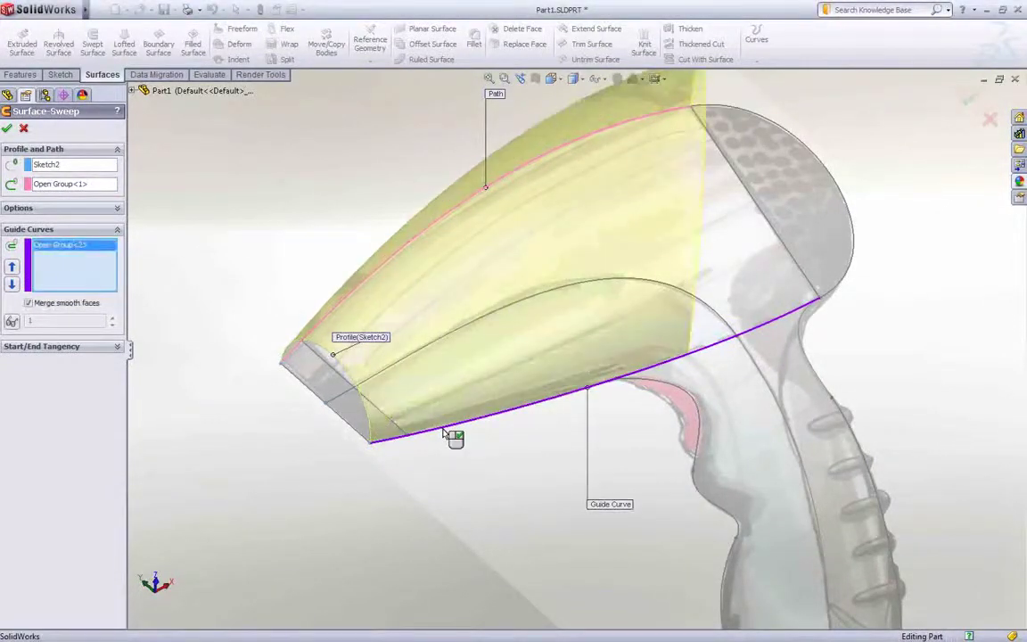
Step: Set the sweep's orientation/twist type to Keep normal constant and create the surface
key("ctrl+1")
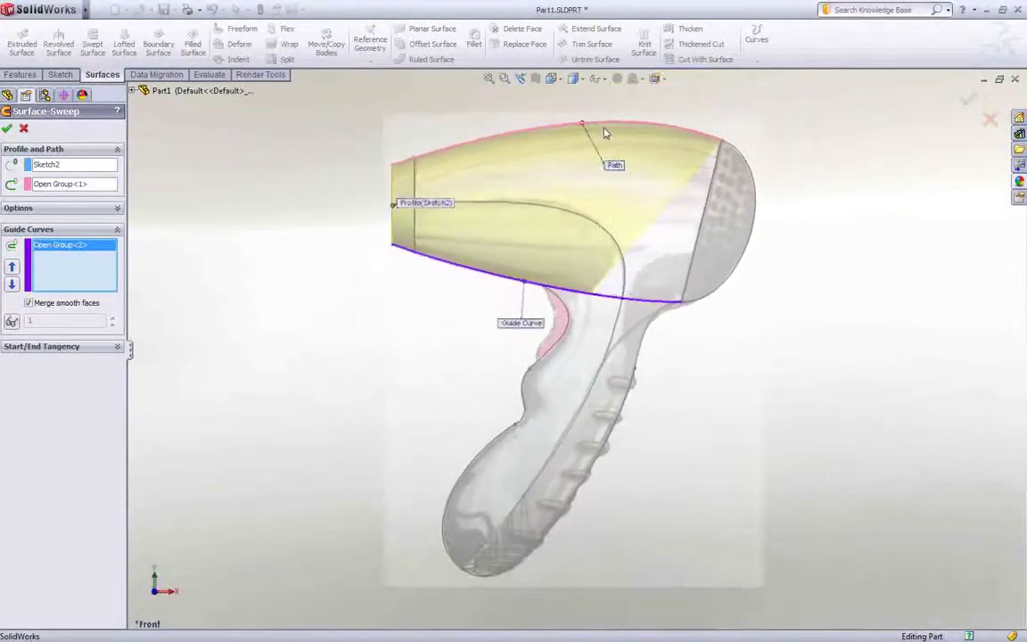
left_click(78, 208)
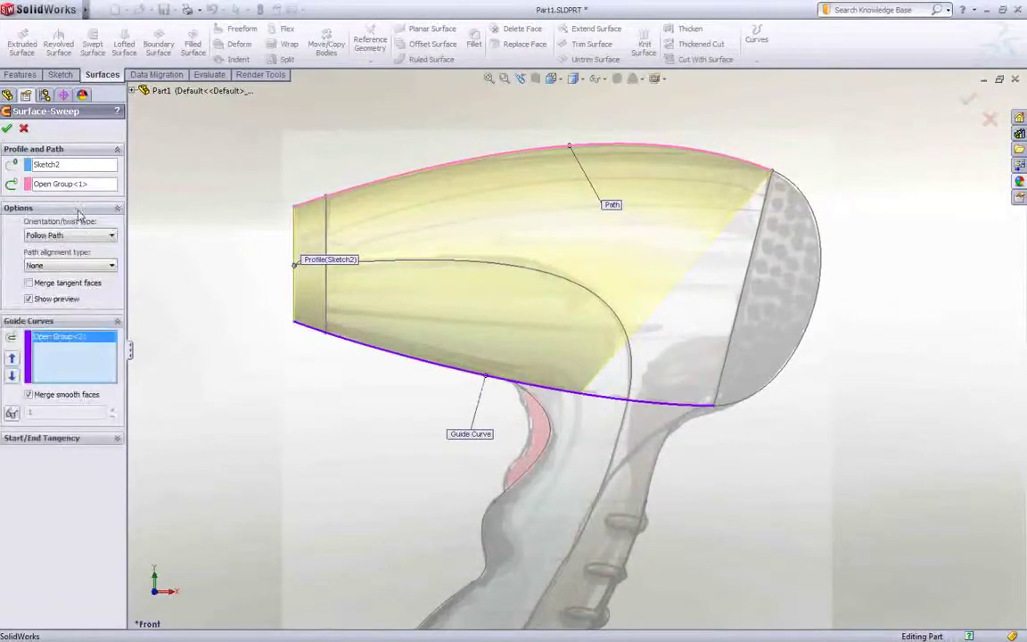
left_click(79, 234)
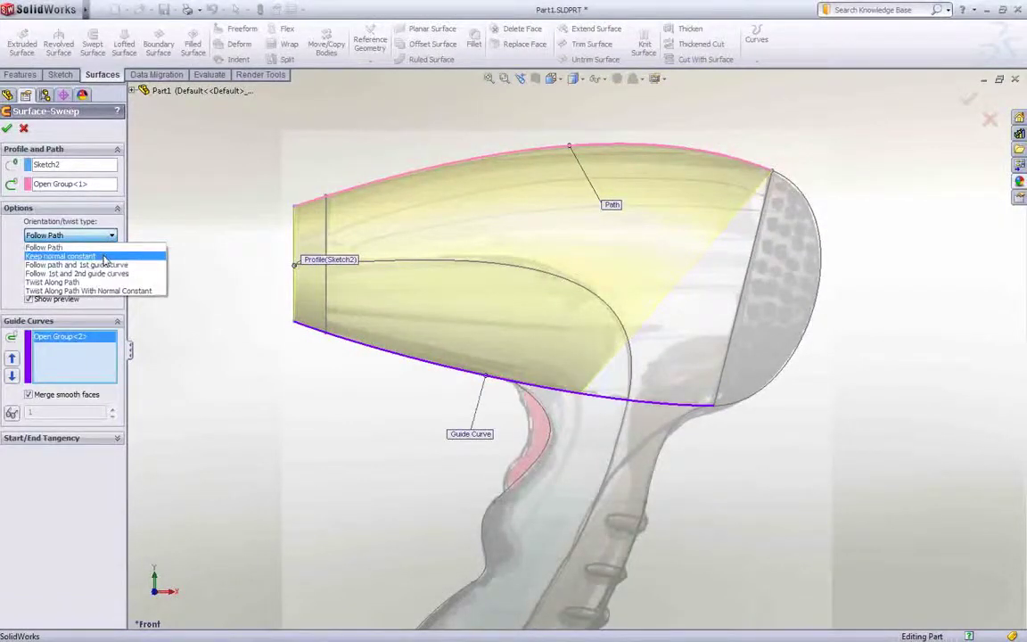
left_click(105, 257)
left_click(8, 130)
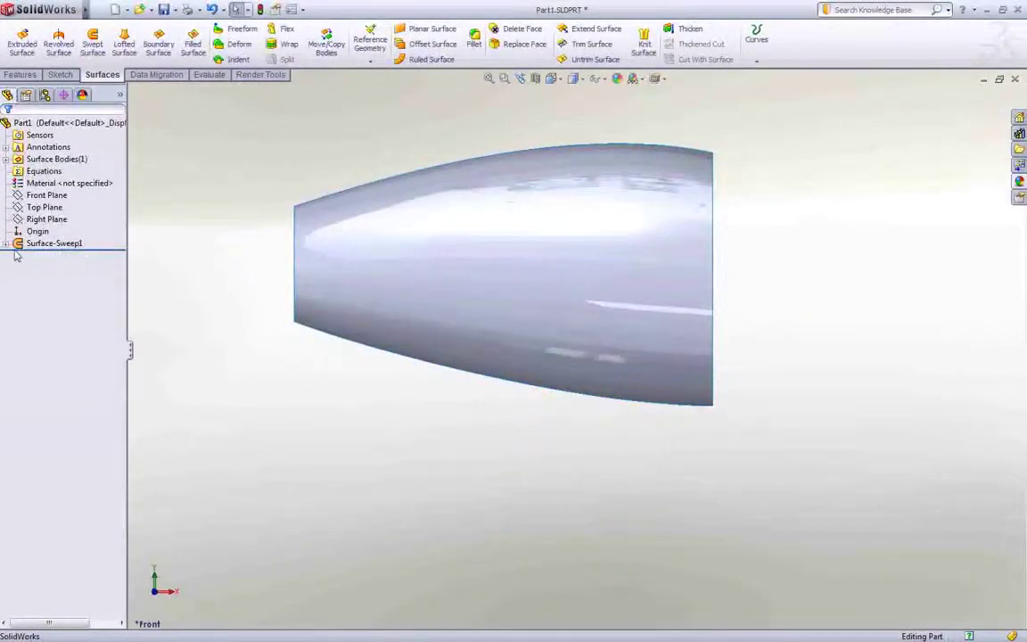
Step: Show the Model sketch used by the sweep and roll the feature history back to just after that sketch
left_click(6, 243)
left_click(49, 268)
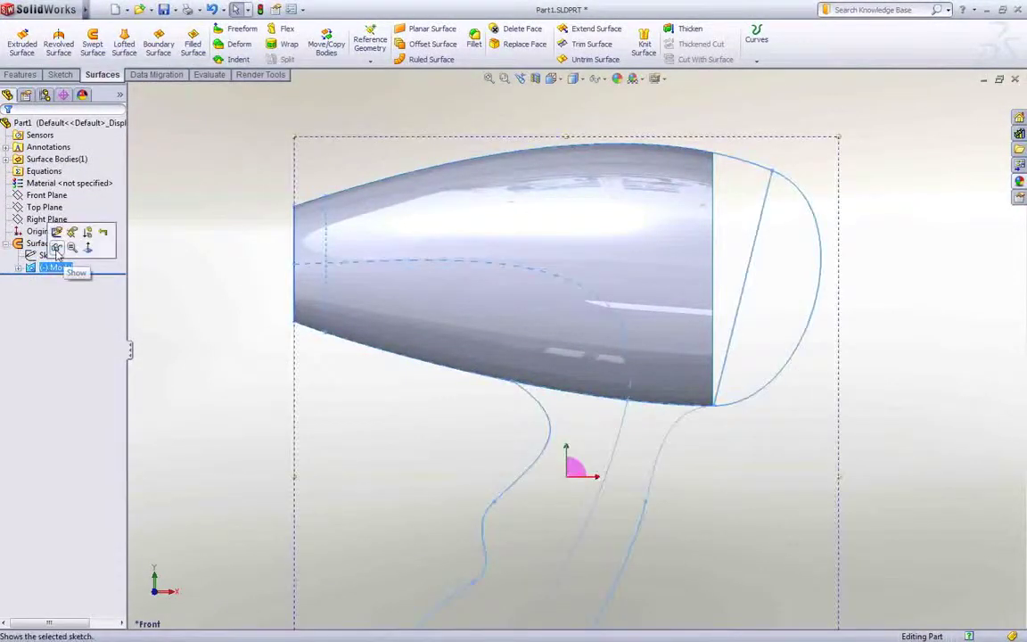
left_click(56, 249)
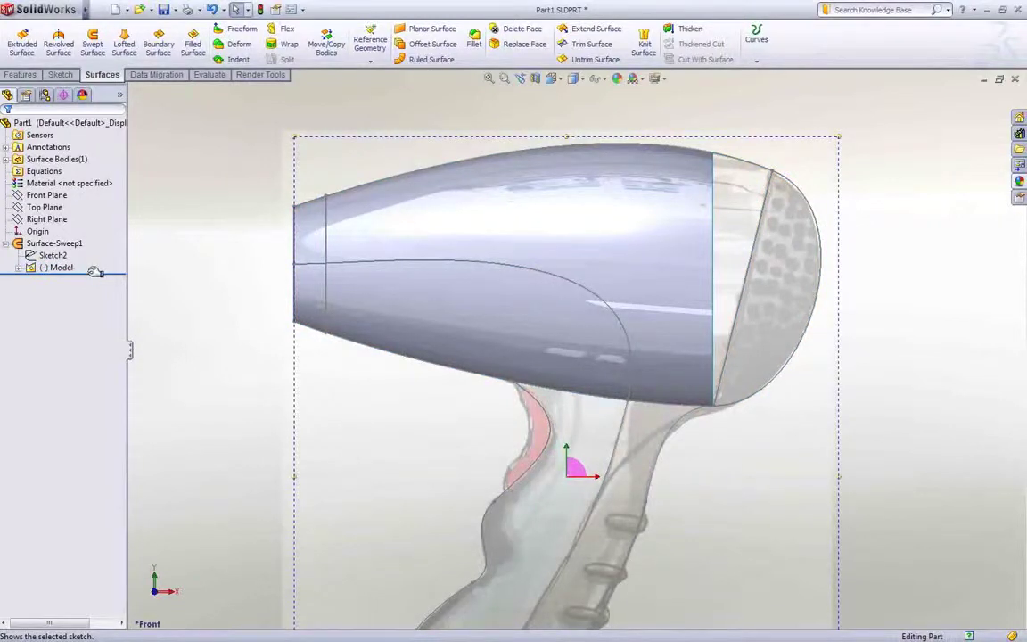
mouse_move(96, 272)
left_mouse_down()
mouse_move(99, 254)
mouse_move(89, 259)
left_mouse_up()
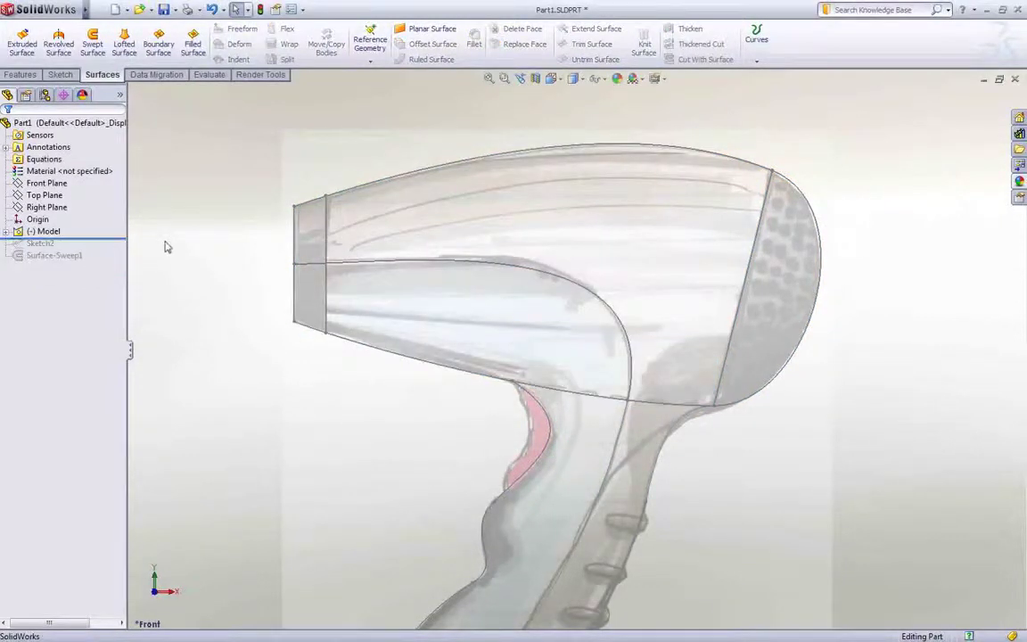
Step: Start a sketch on the Front Plane and convert the body's lower curve into it with Convert Entities
left_click(46, 183)
left_click(78, 166)
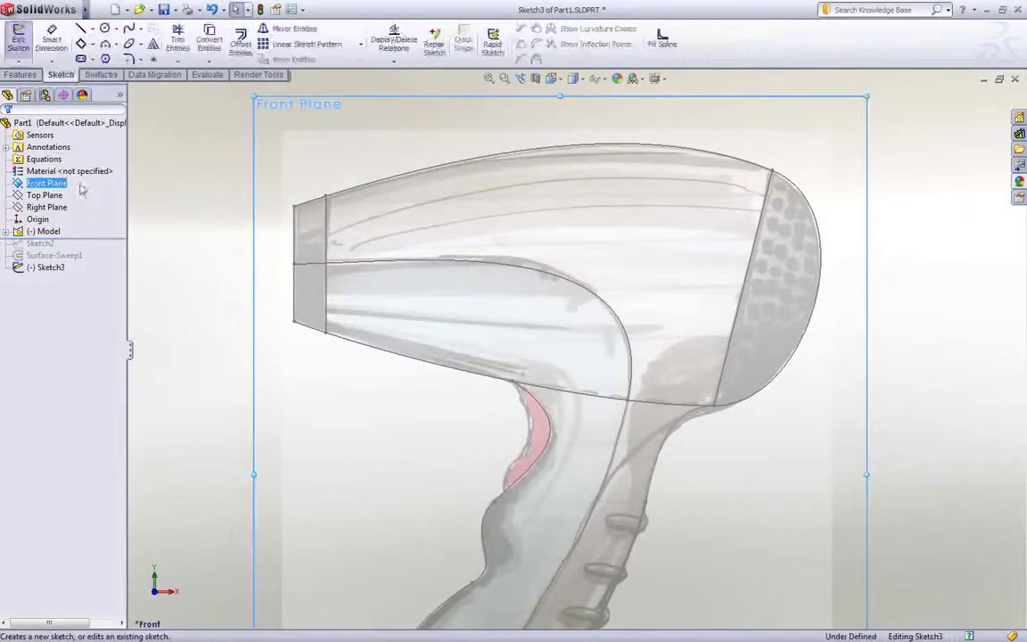
left_click(194, 266)
key("s")
left_click(203, 353)
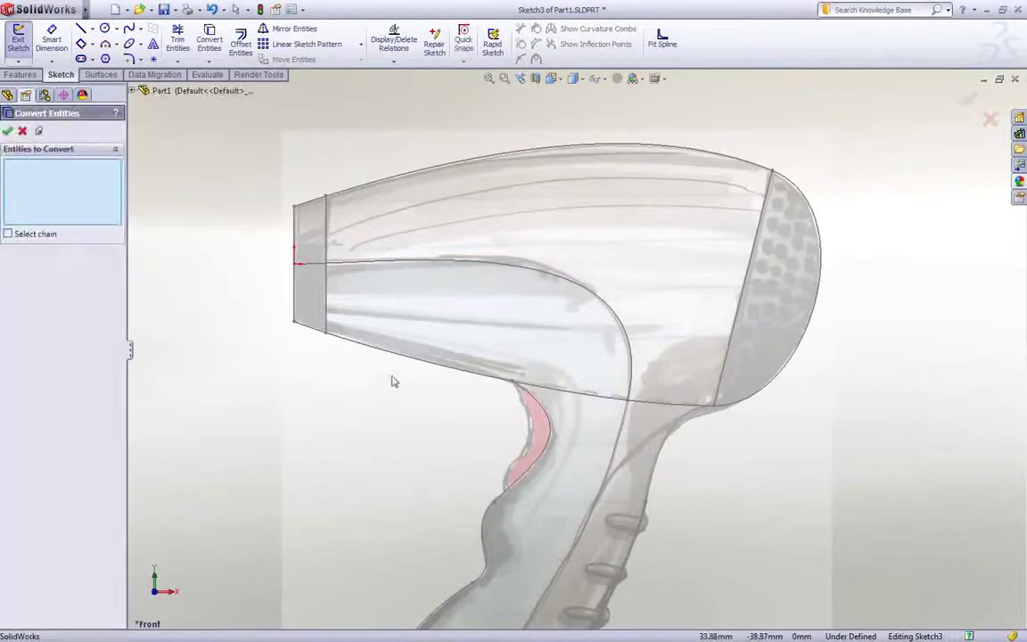
left_click(400, 358)
right_click(400, 358)
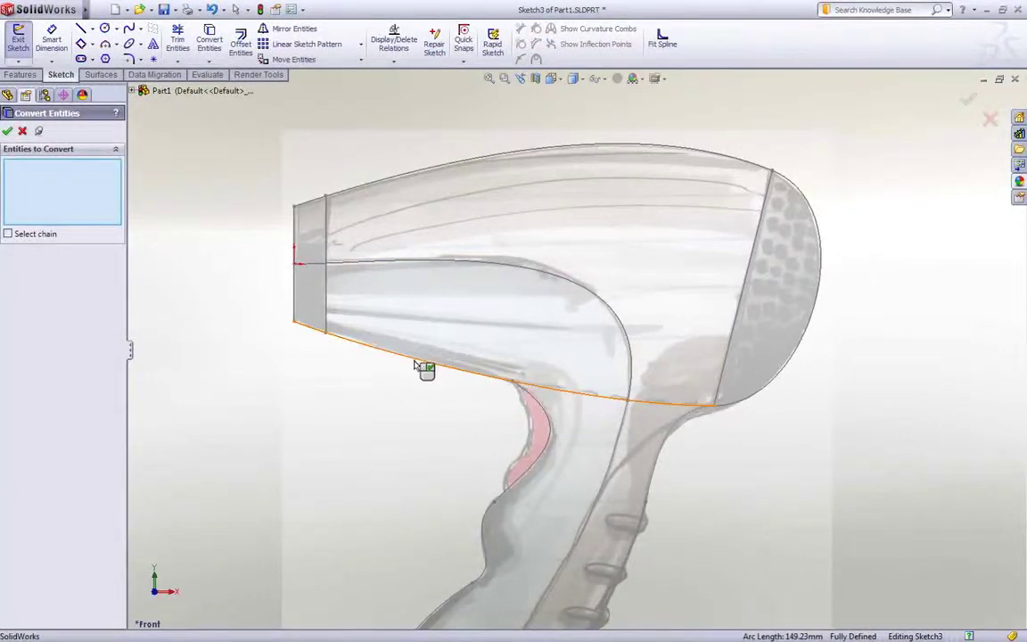
right_click(414, 360)
Step: Extend the converted curve's rear end to about X 177 mm, Y -45 mm, exit the sketch and roll forward past the sweep
left_click_drag(716, 407, 812, 414)
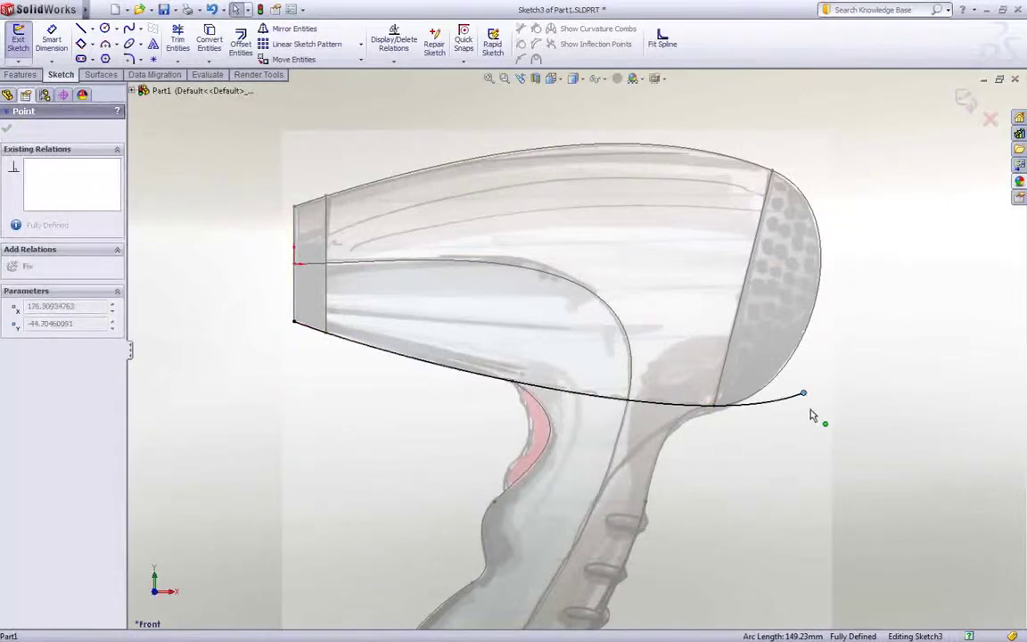
double_click(857, 416)
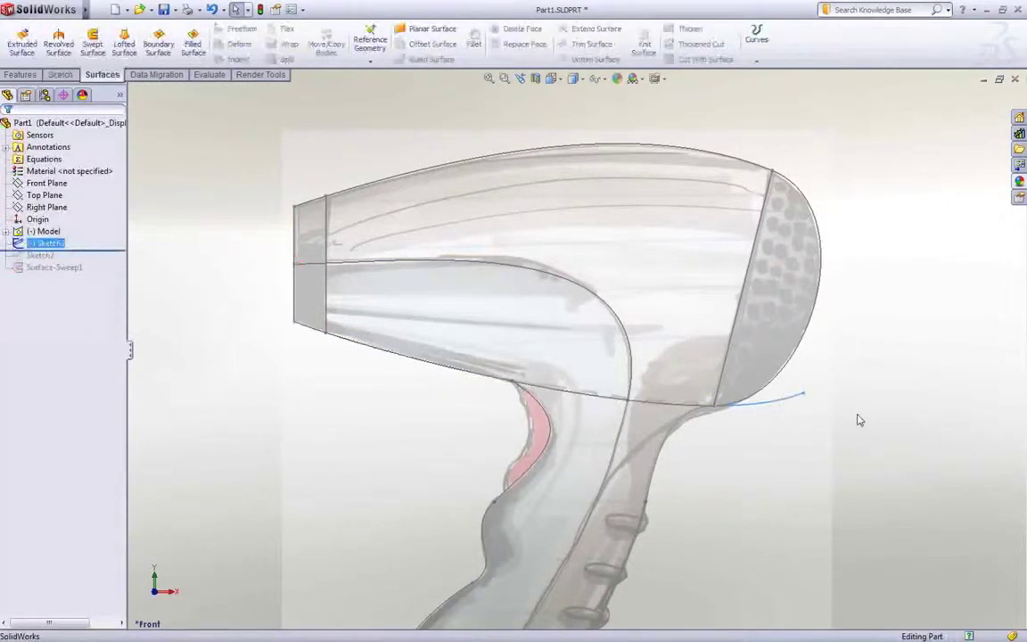
left_click_drag(103, 251, 103, 272)
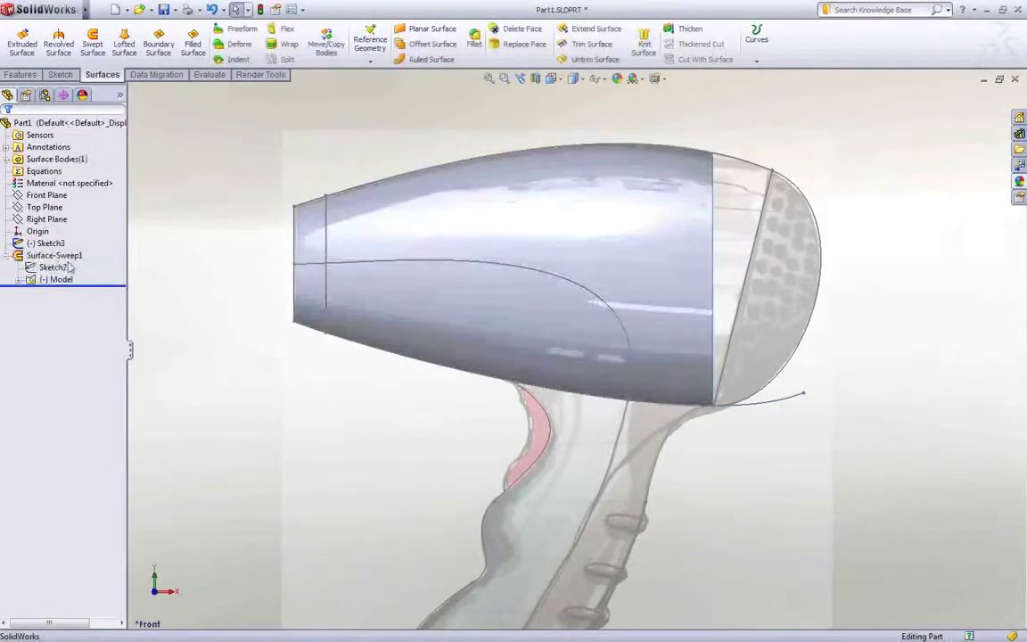
Step: Edit the swept surface, replacing its guide curve with the extended lower curve so the sweep follows it
left_click(62, 255)
left_click(75, 220)
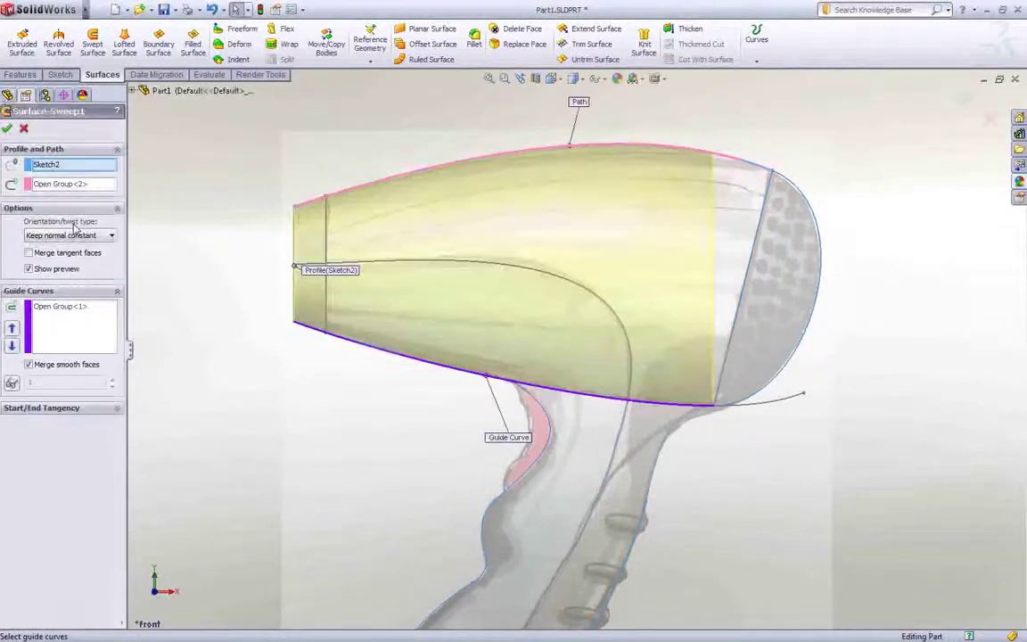
right_click(78, 322)
left_click(103, 326)
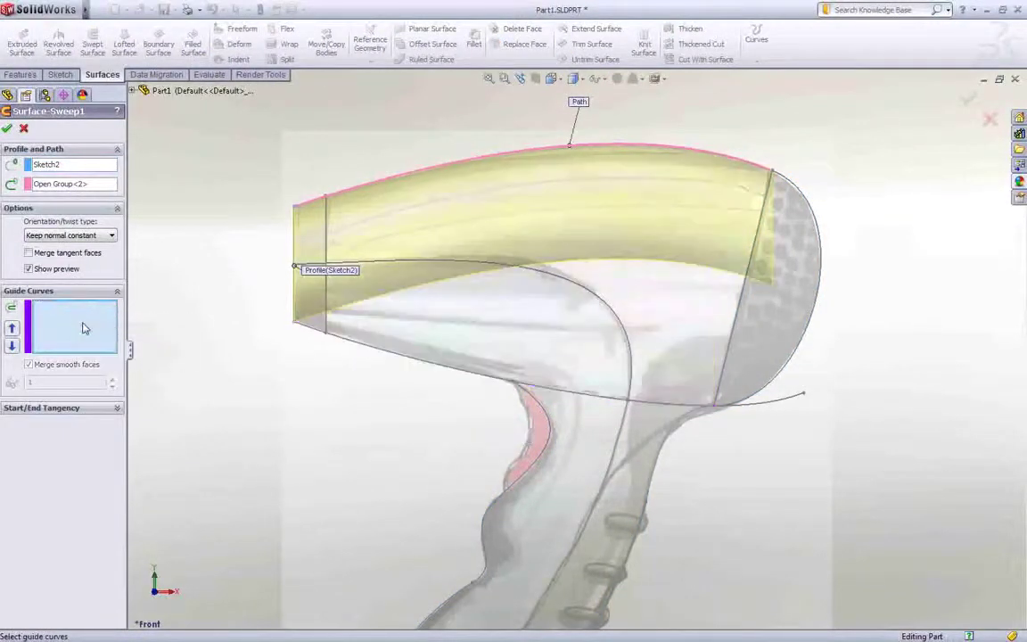
right_click(83, 326)
left_click(103, 344)
left_click(764, 408)
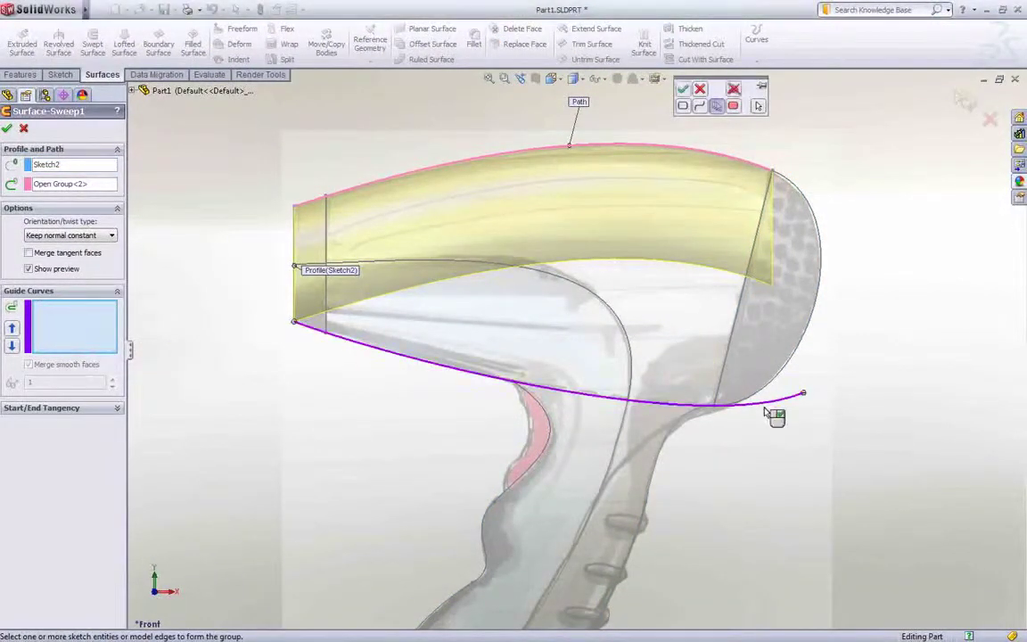
right_click(764, 407)
right_click(764, 408)
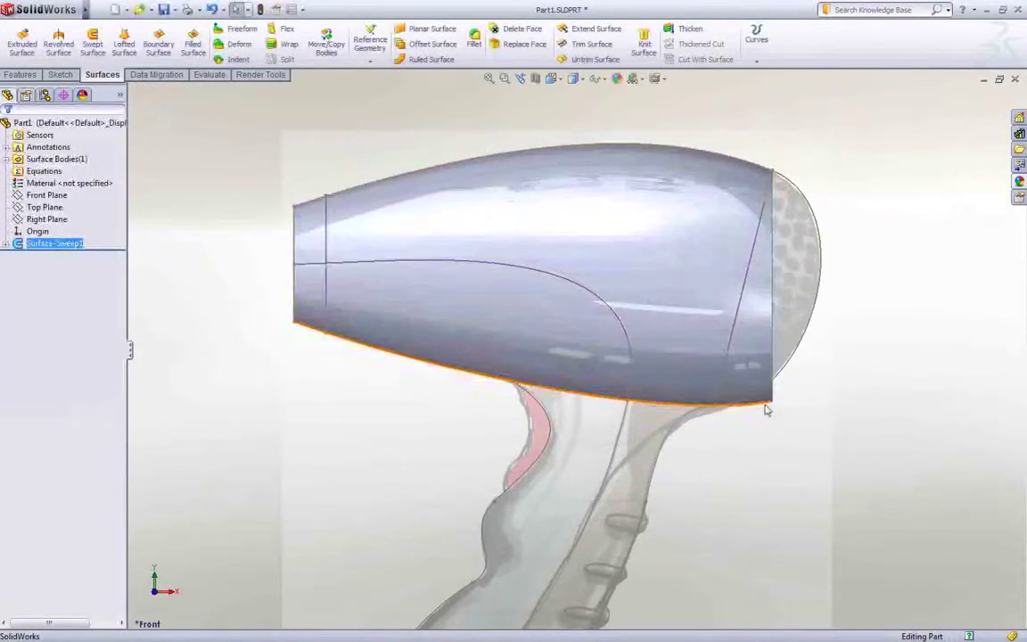
Step: Trim the swept surface with the Model sketch's slanted rear line as trim tool, keeping the front portion
right_click(859, 359)
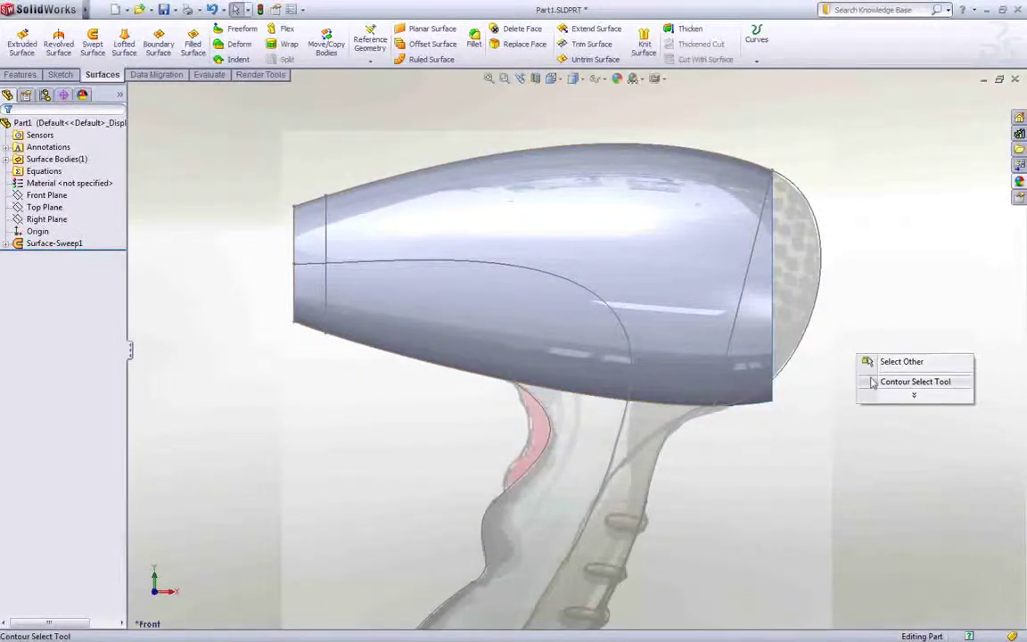
left_click(891, 381)
left_click(732, 344)
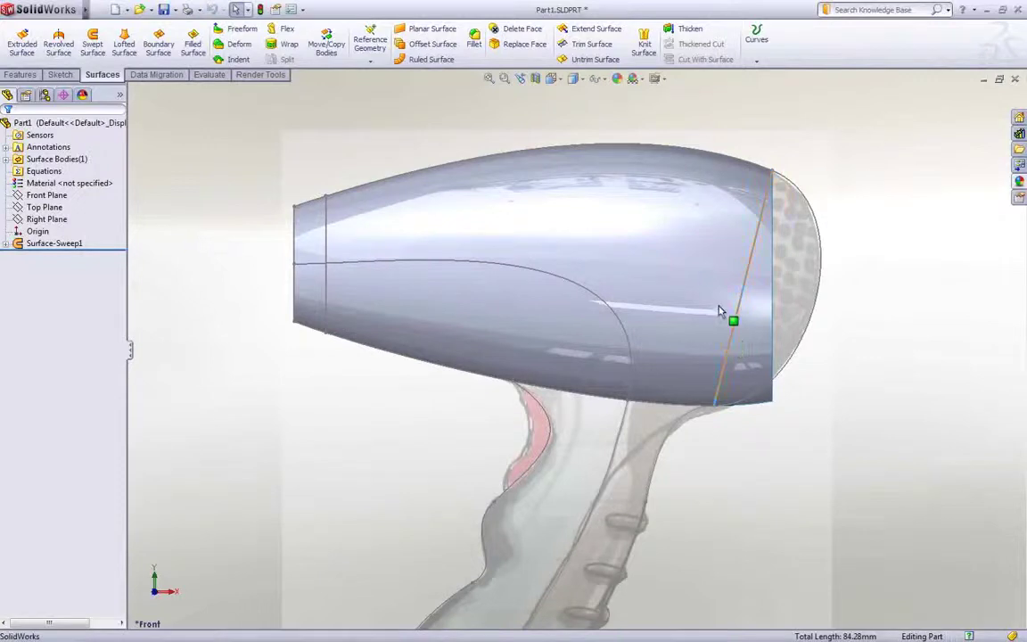
left_click(594, 48)
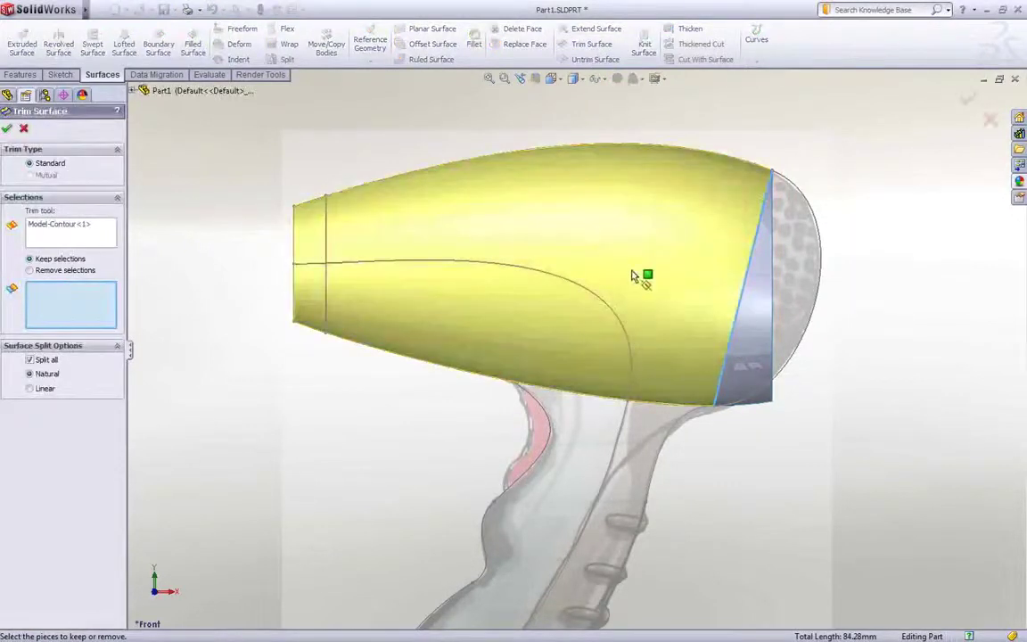
left_click(691, 349)
key("Return")
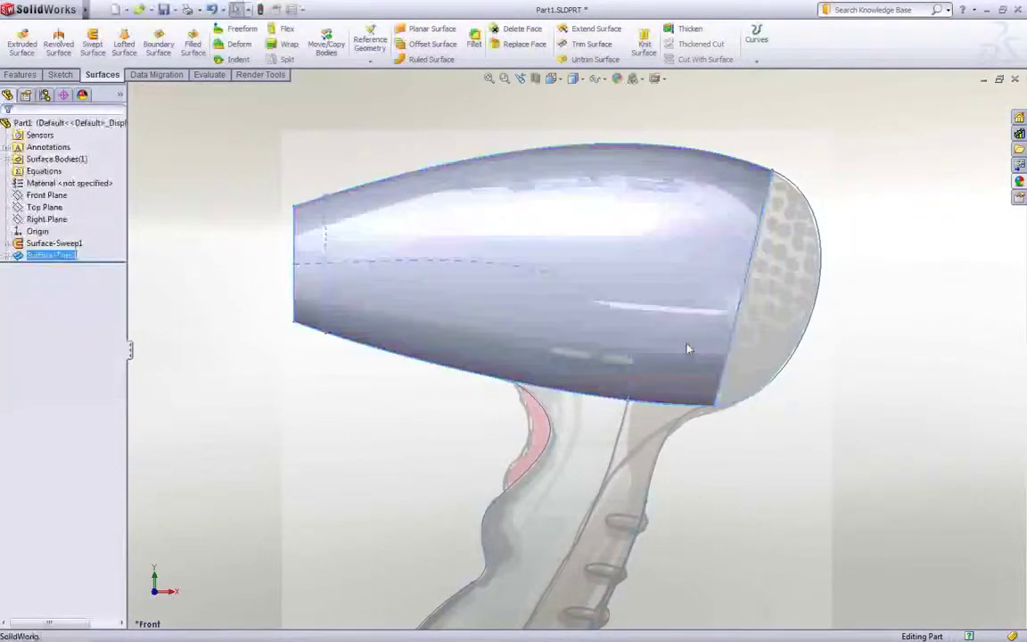
Step: Start a Boundary Surface with the rounded rear outline and the trimmed surface's rear edge as Direction 1 curves
middle_click_drag(916, 385, 844, 280)
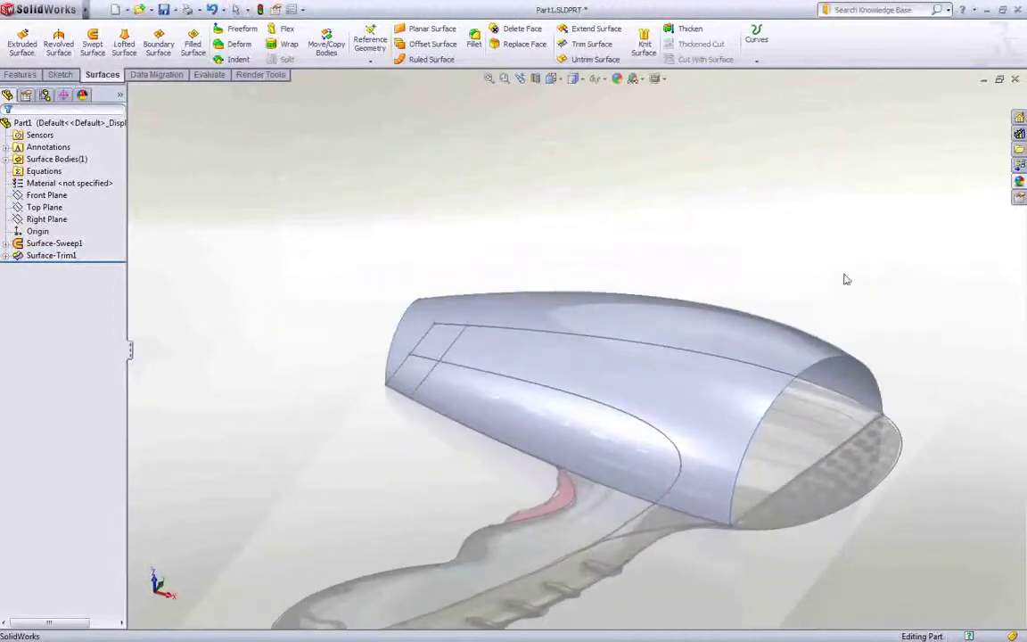
scroll(843, 280, "down", 5)
key("s")
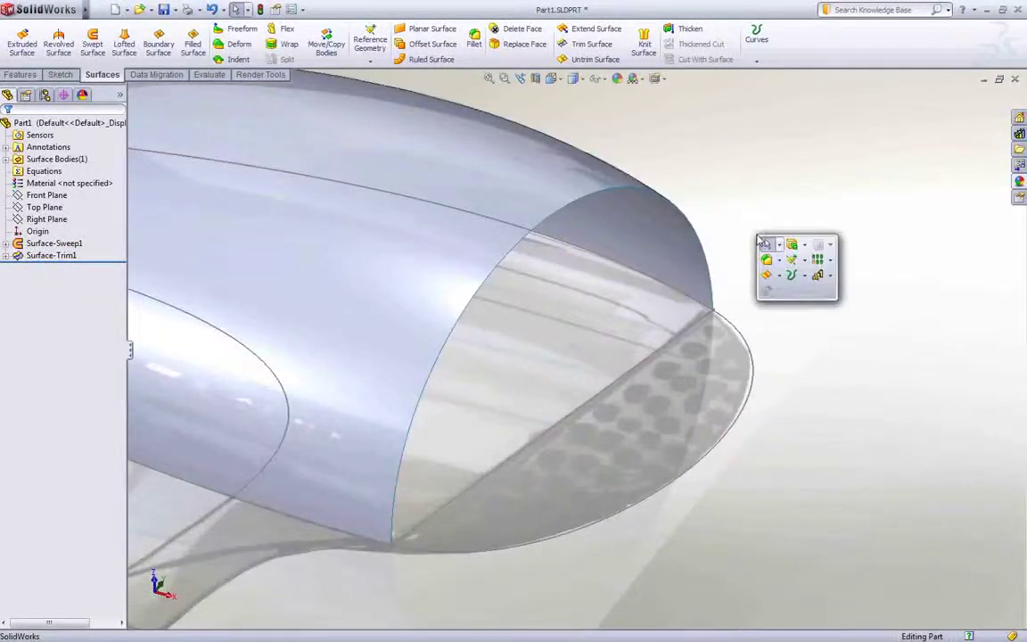
left_click(775, 278)
left_click(798, 344)
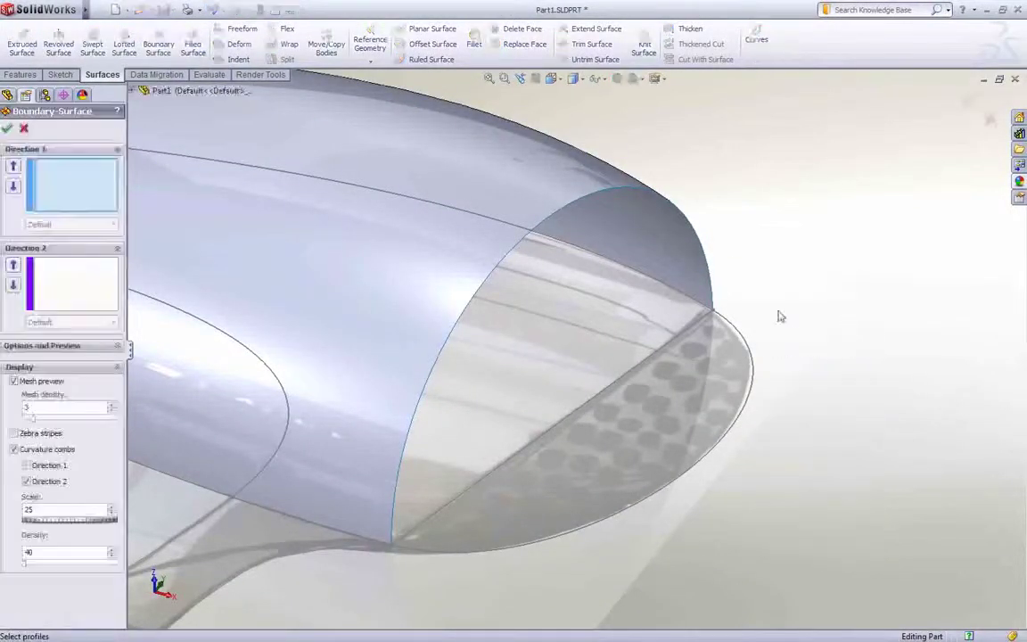
right_click(768, 291)
left_click(783, 294)
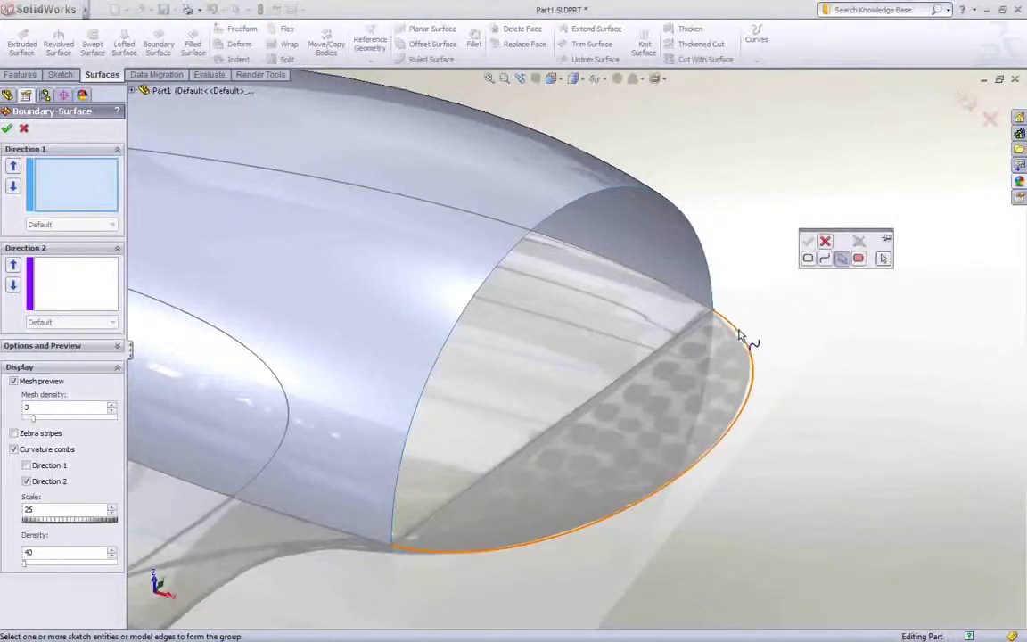
left_click(739, 335)
left_click(716, 298)
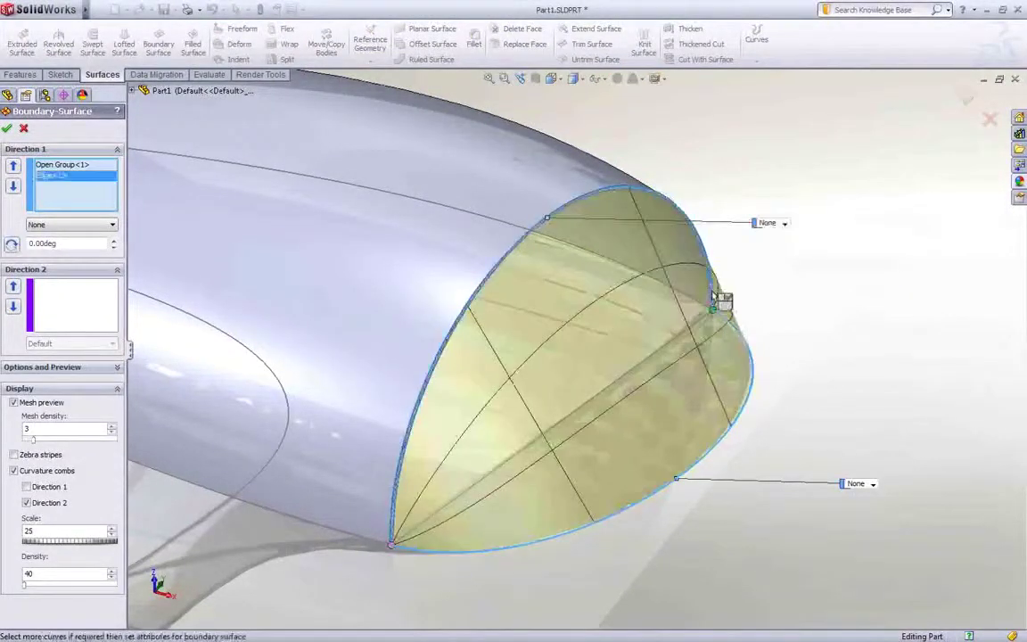
Step: Set the trimmed edge to Curvature To Face and the outline to Normal To Profile, with tangent length 1.25, and create the surface
left_click(768, 224)
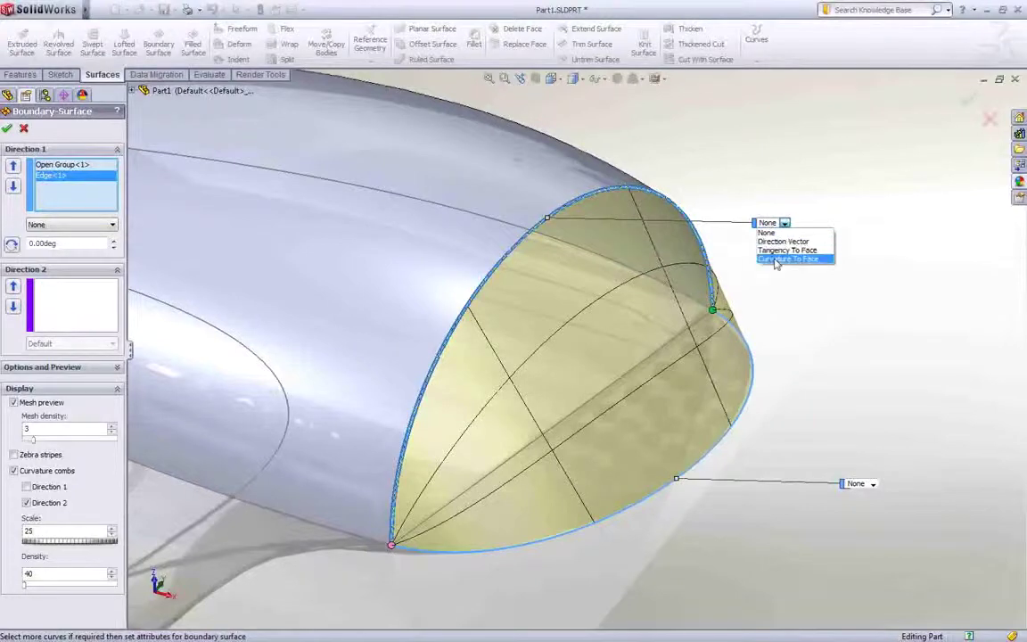
left_click(774, 256)
left_click(860, 487)
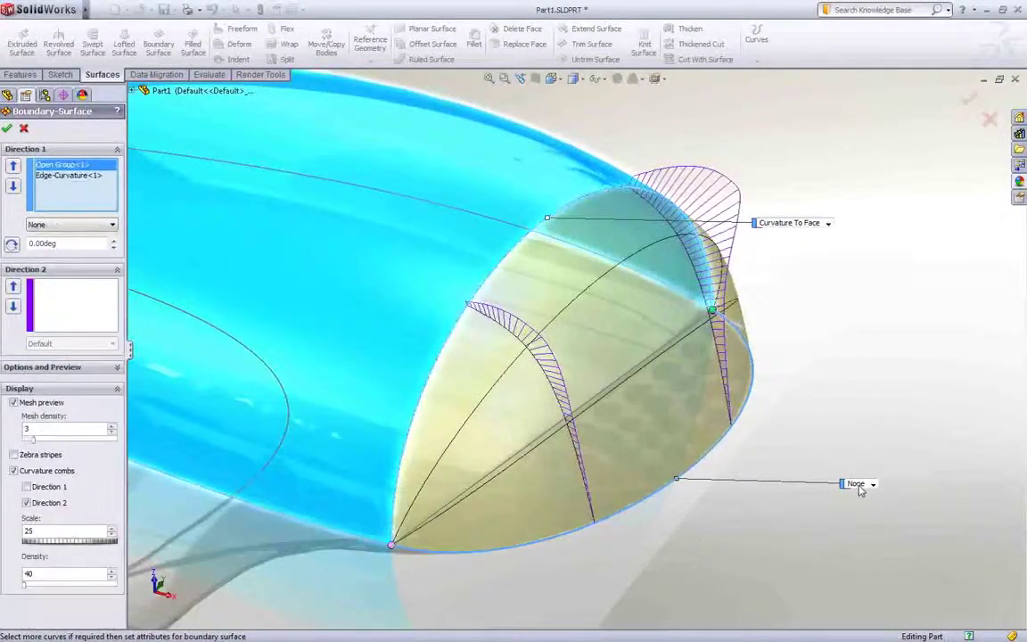
left_click(867, 511)
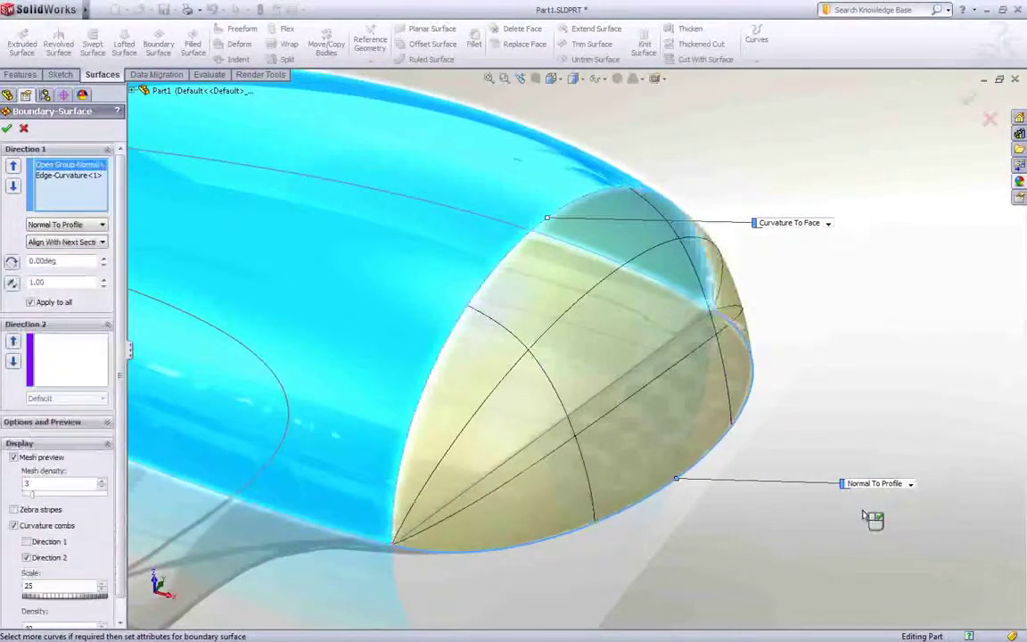
middle_click_drag(669, 486, 597, 478)
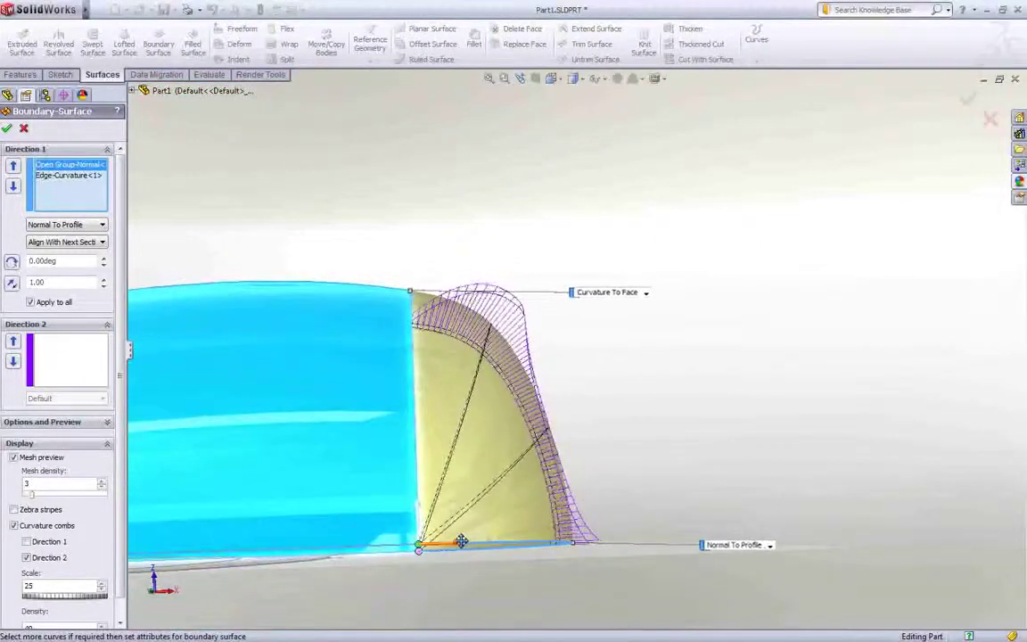
mouse_move(459, 543)
left_mouse_down()
mouse_move(473, 551)
mouse_move(437, 543)
mouse_move(460, 541)
left_mouse_up()
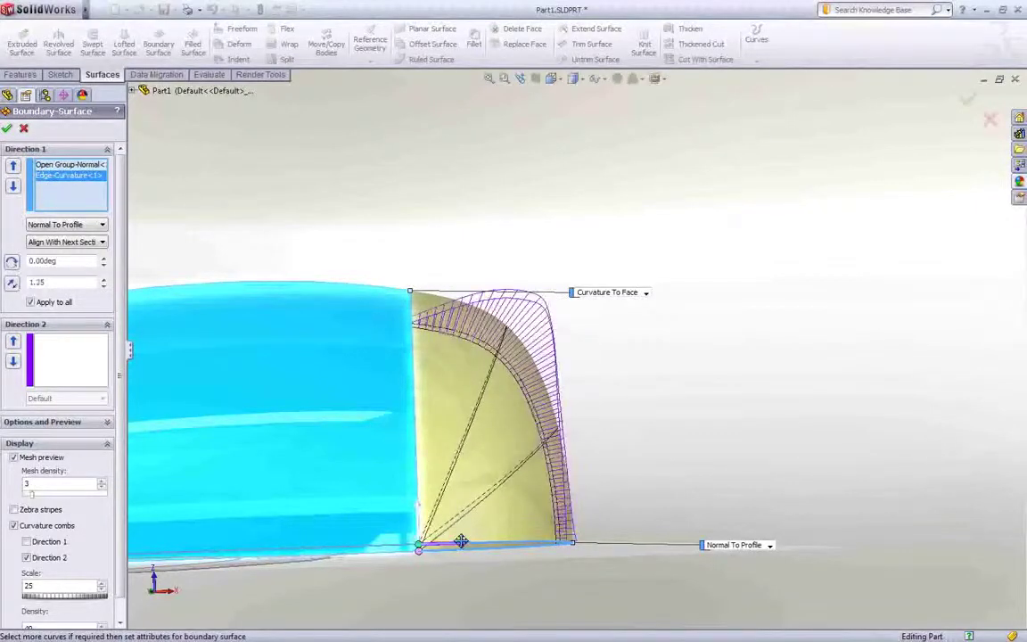
key("Return")
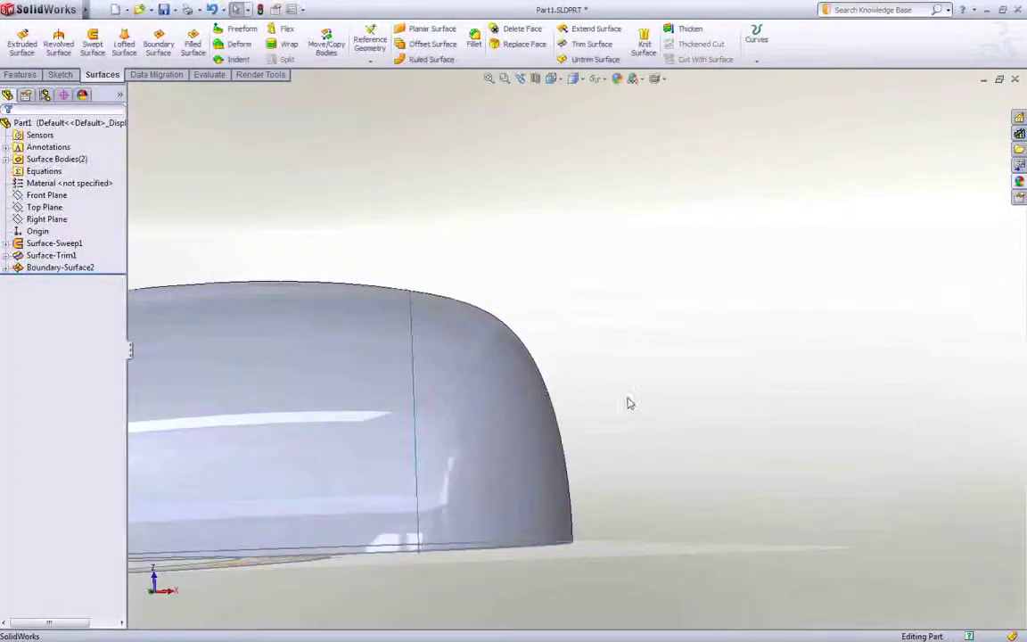
Step: Knit the trimmed body surface and the rear boundary surface into one surface
middle_click_drag(626, 404, 677, 312)
left_click(643, 45)
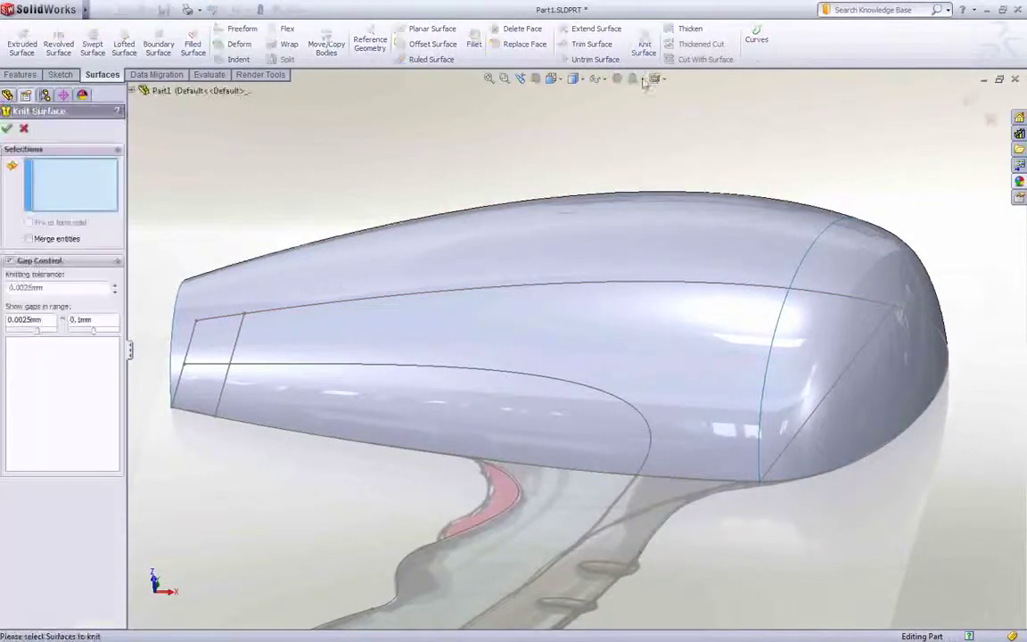
left_click(731, 242)
left_click(816, 261)
key("Return")
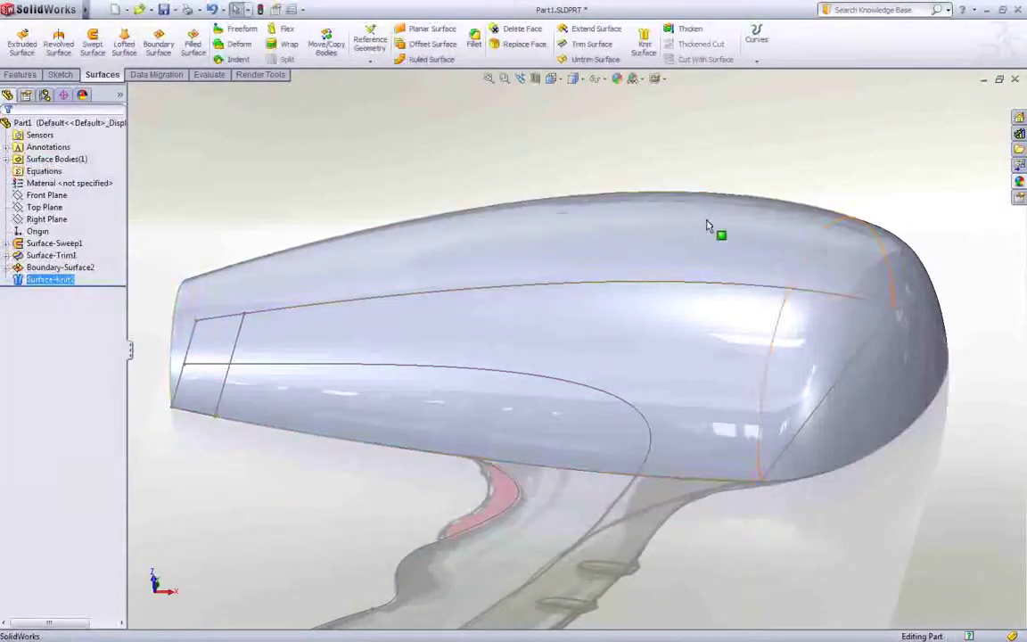
Step: Examine the smoothness of the seam between the body and rear cap with Zebra Stripes, and turn the stripes off
middle_click_drag(705, 223, 715, 264)
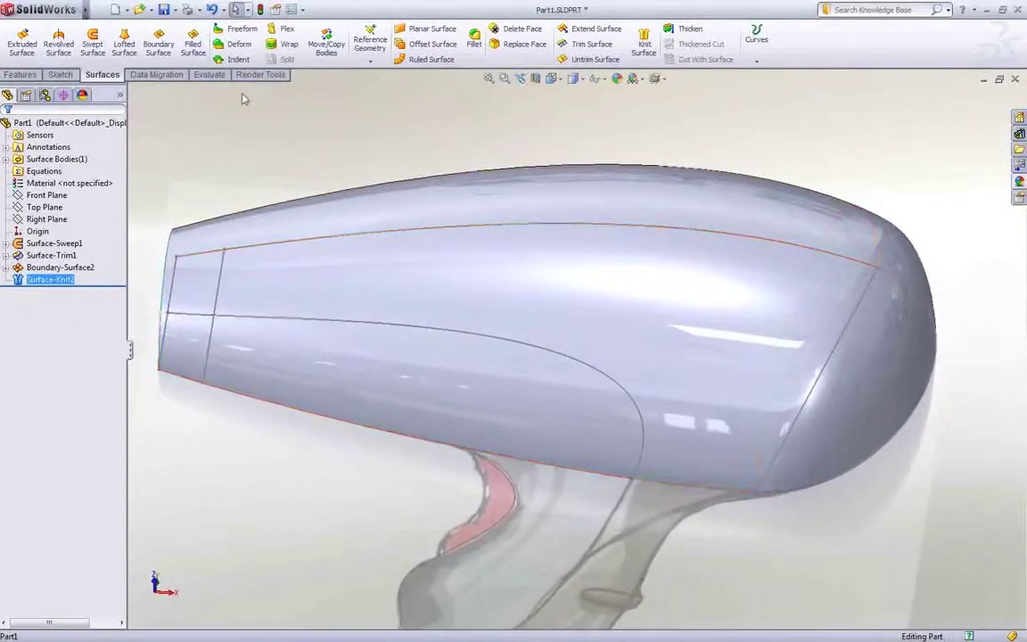
left_click(211, 75)
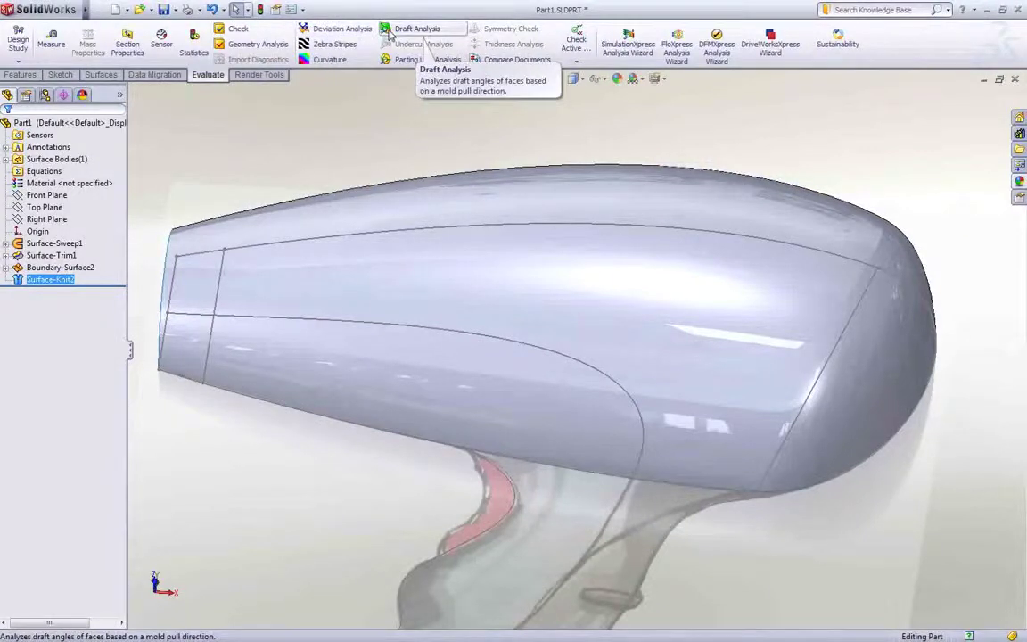
left_click(338, 49)
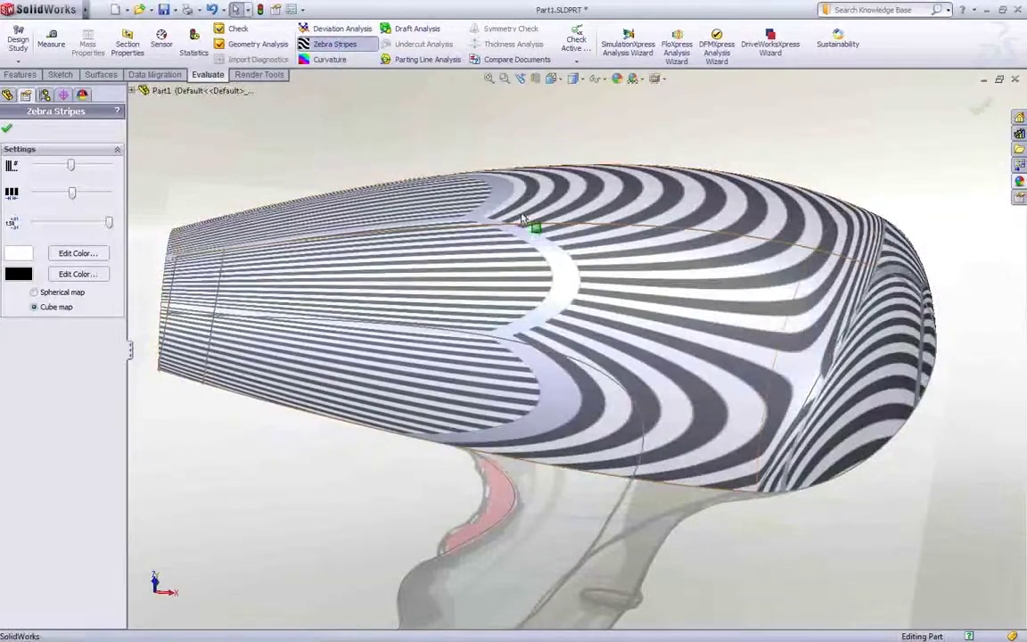
right_click(653, 297)
mouse_move(652, 297)
middle_mouse_down()
mouse_move(630, 328)
mouse_move(649, 323)
mouse_move(640, 295)
middle_mouse_up()
left_click(361, 48)
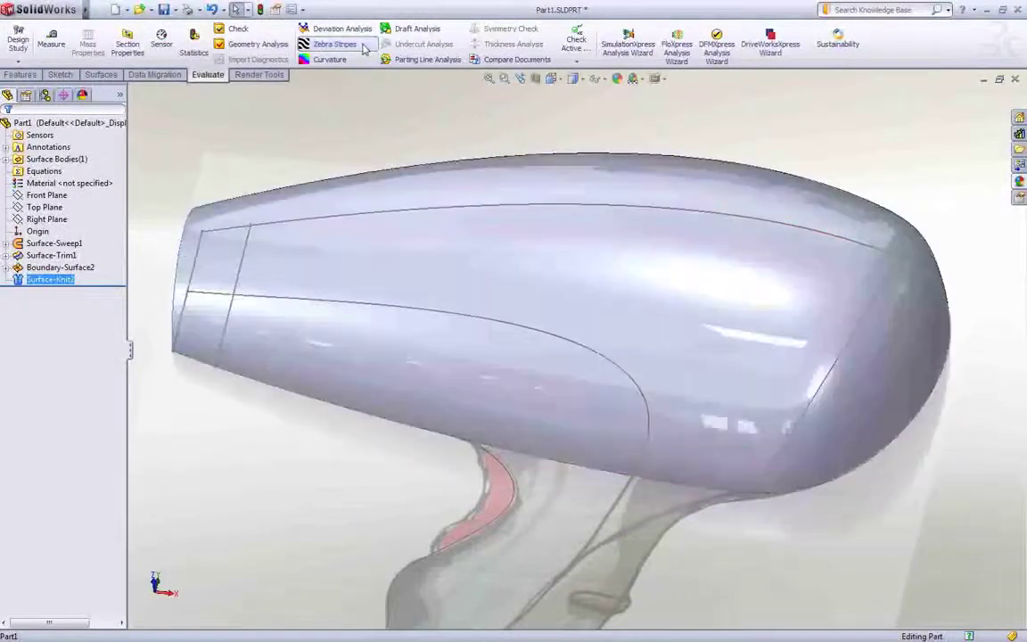
Step: Hide the knitted body surface and start a sketch on the Front Plane for the handle
left_click(500, 175)
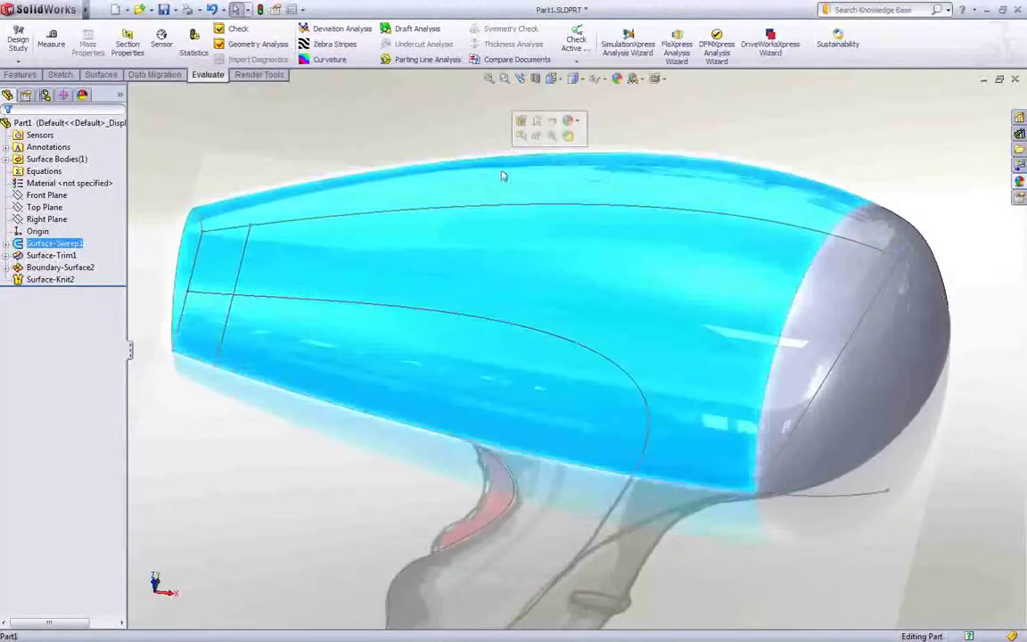
left_click(532, 139)
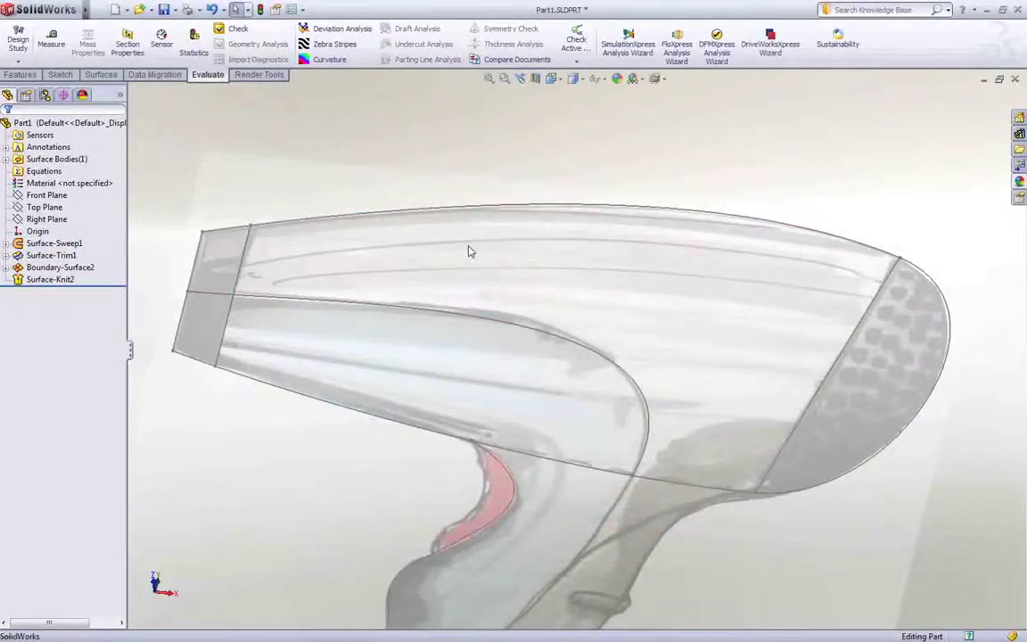
scroll(429, 387, "up", 4)
middle_click_drag(431, 389, 421, 255, "ctrl")
scroll(462, 375, "down", 2)
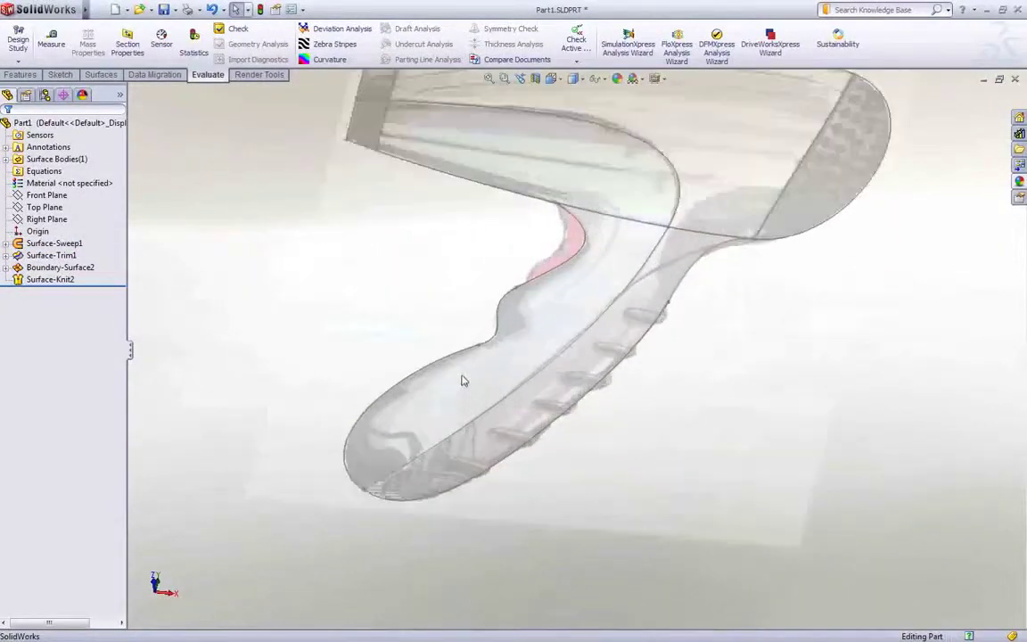
scroll(461, 381, "down", 1)
left_click(45, 196)
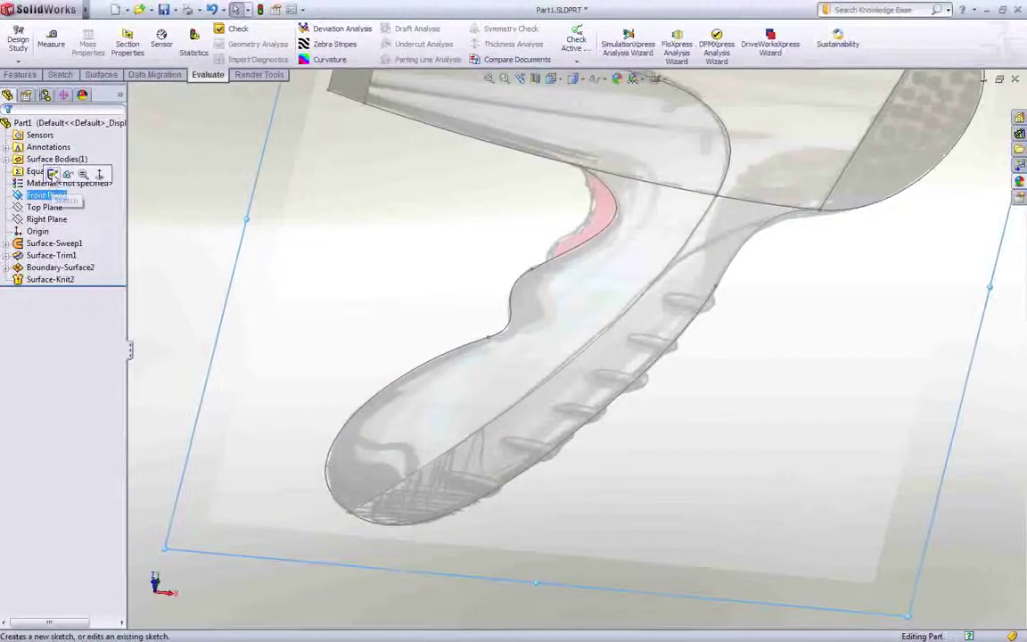
left_click(71, 173)
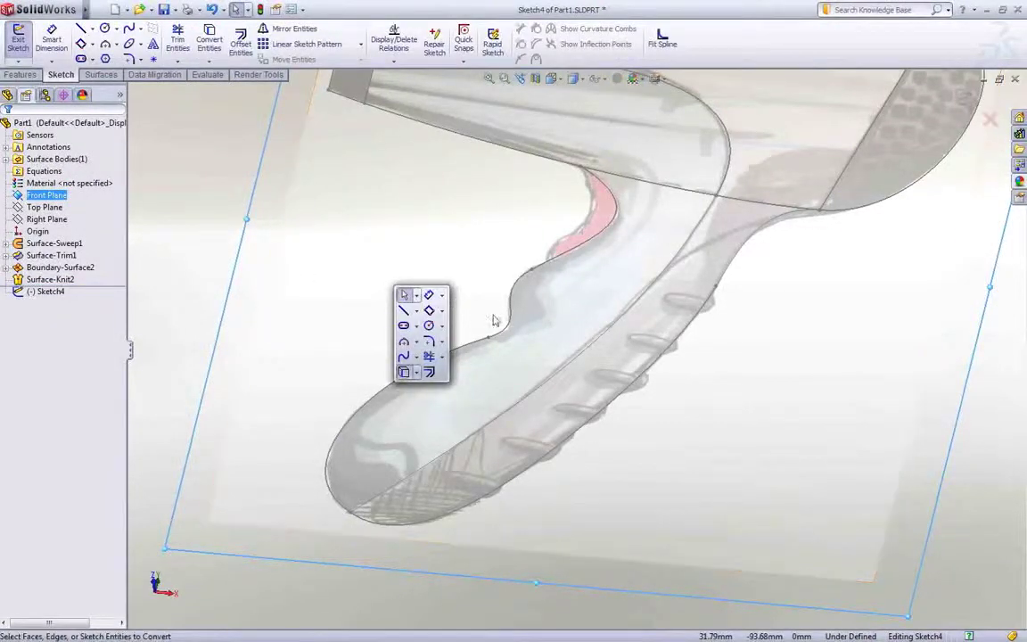
Step: Convert the front, bottom and rear splines of the handle outline into the sketch with Convert Entities
left_click(404, 371)
left_click(552, 260)
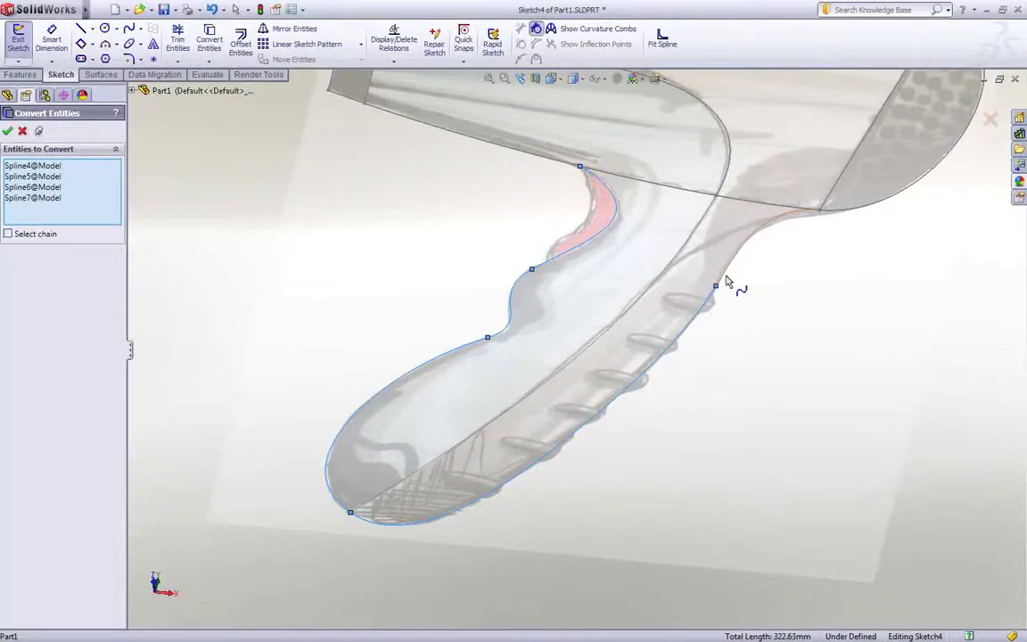
key("Return")
Step: Draw two slanted lines across the handle outline, one about 69 mm near its lower end and one about 62 mm near its upper end
right_click_drag(436, 299, 361, 382)
left_click_drag(311, 414, 446, 554)
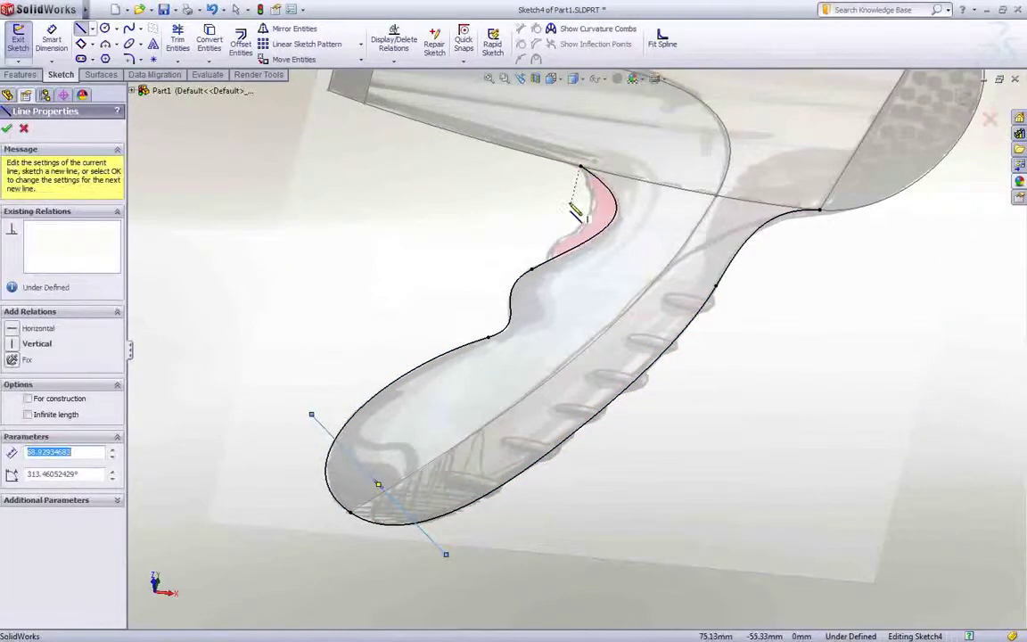
left_click_drag(571, 203, 778, 254)
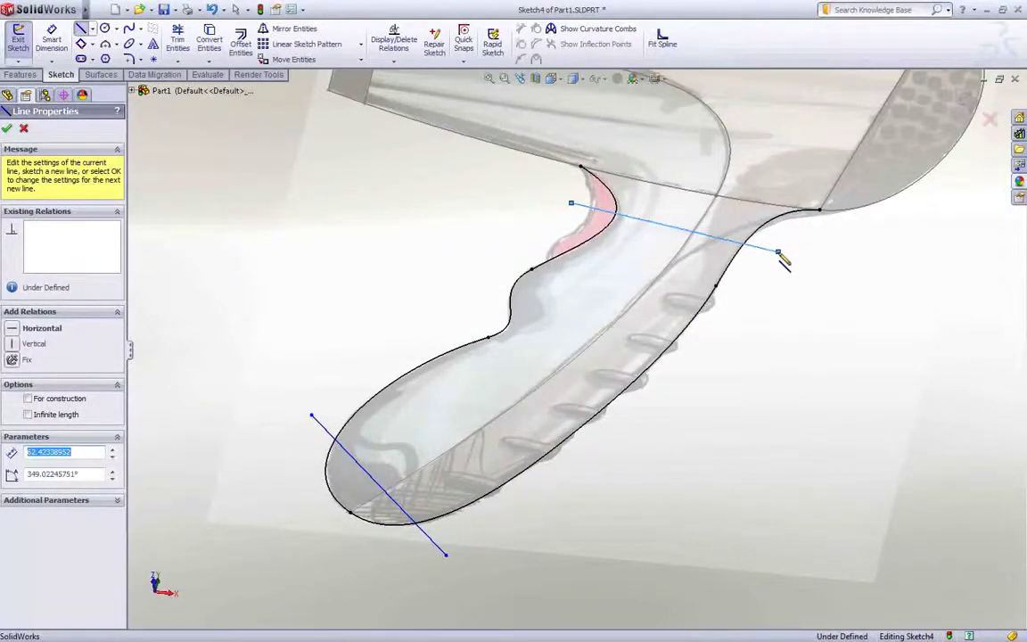
key("Escape")
Step: Trim the line ends outside the handle and the outline curves beyond both cross lines, leaving a closed profile
mouse_move(778, 272)
right_mouse_down()
mouse_move(757, 306)
mouse_move(734, 314)
right_mouse_up()
left_click_drag(767, 275, 737, 221)
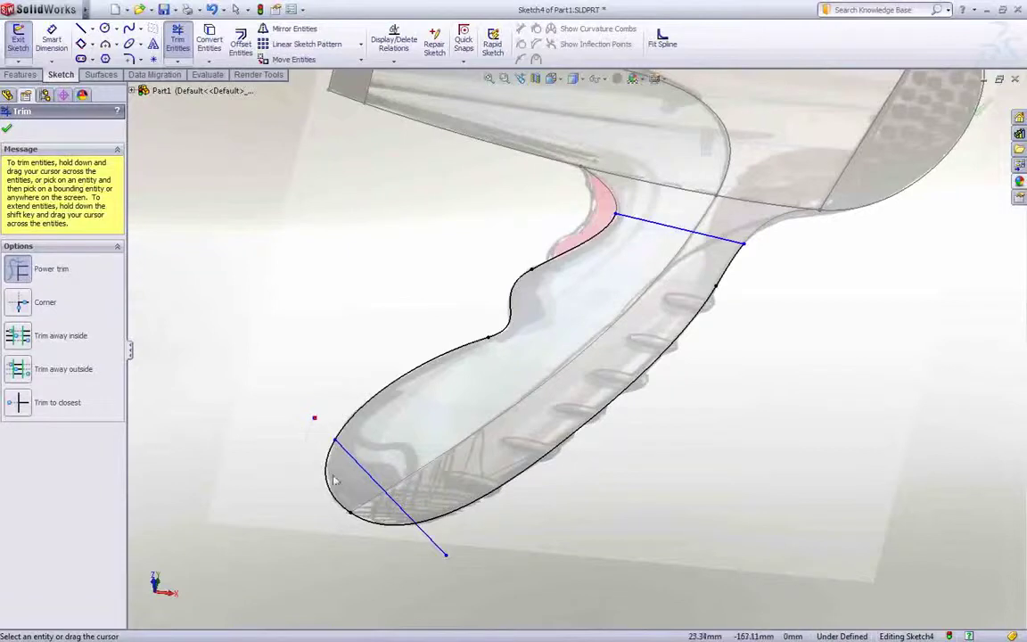
key("Escape")
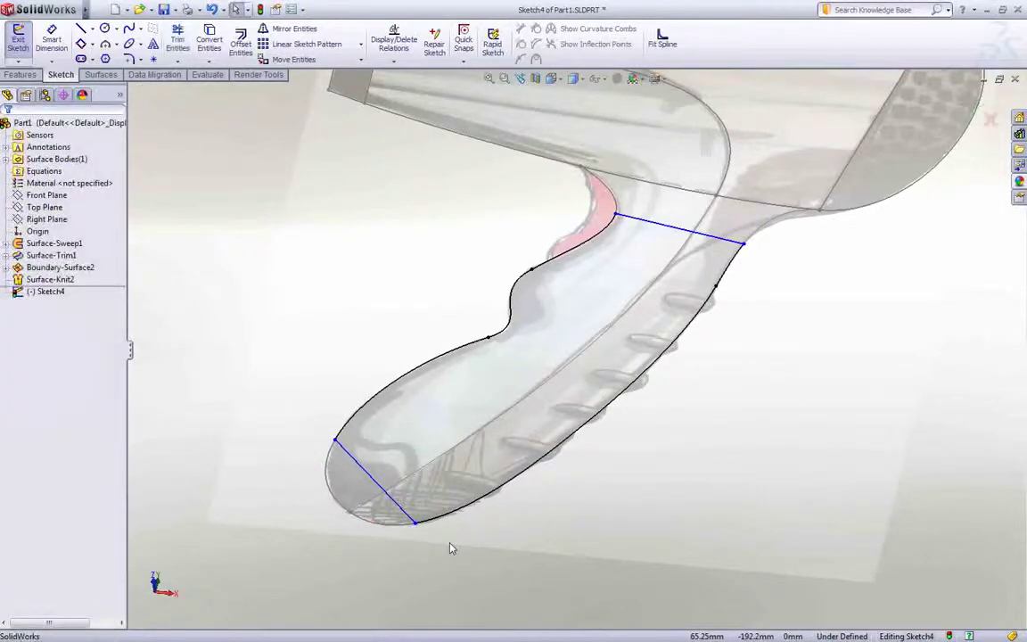
Step: Dimension the lower cross line of the handle profile to 18 mm
right_click_drag(452, 506, 450, 467)
left_click(376, 489)
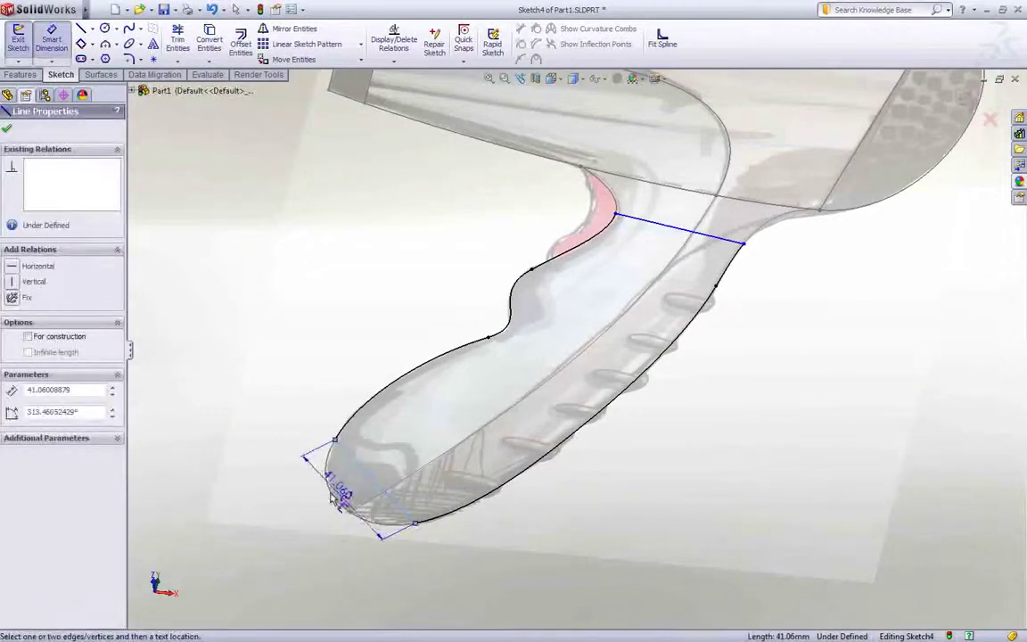
left_click(317, 513)
type("18")
key("Return")
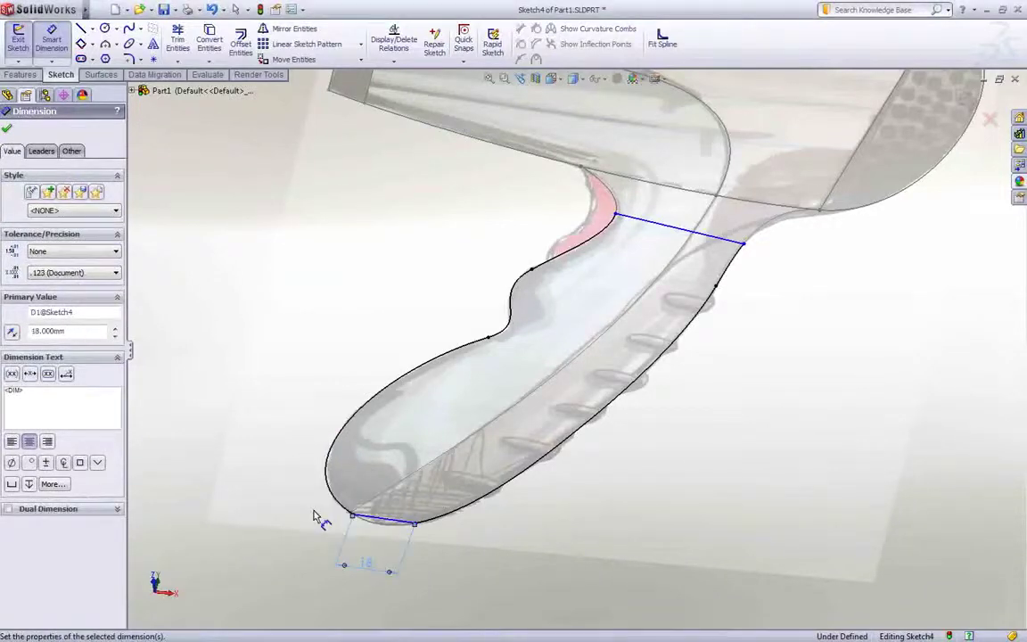
key("Escape")
Step: Make the 18 mm lower line perpendicular to the curve running down the middle of the handle
left_click(378, 524)
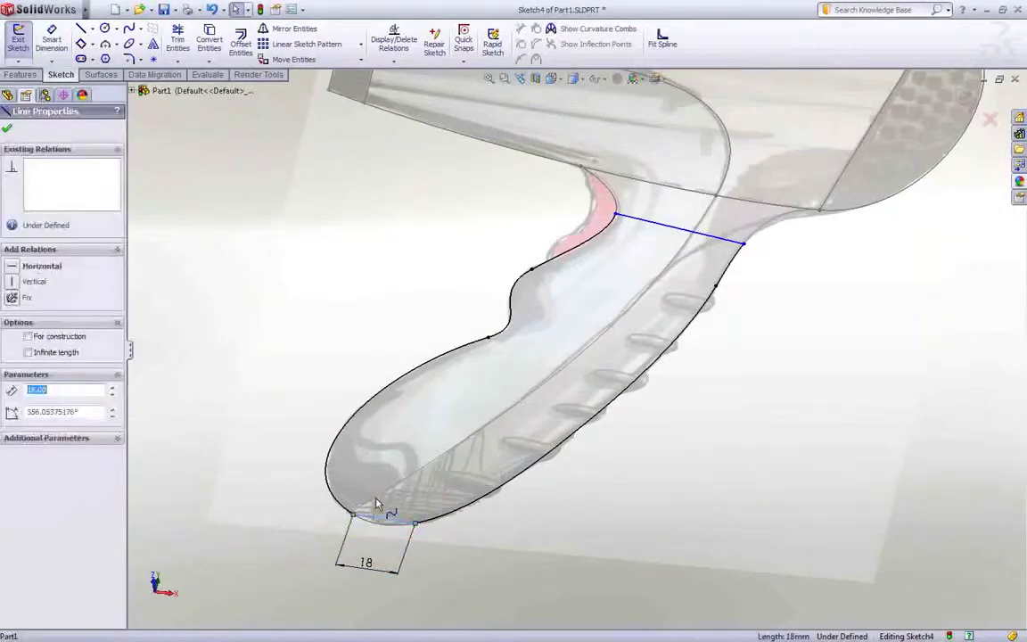
left_click(376, 500, "ctrl")
left_click(413, 452)
key("Escape")
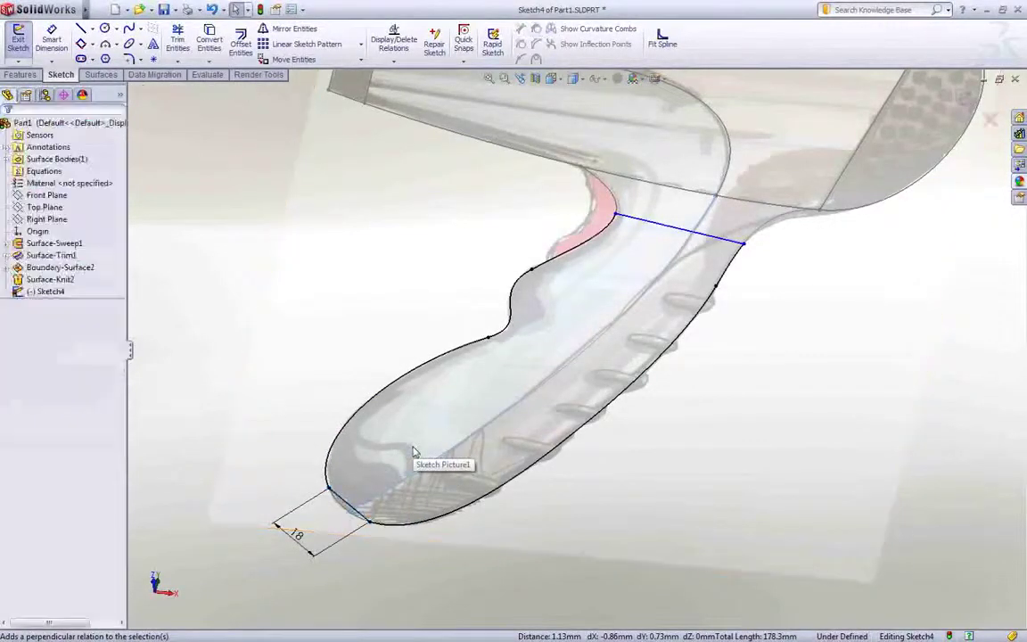
Step: Reposition the upper cross line's ends along the outline, front at about X 88.9, Y -57.5 and rear at about X 127.5, Y -63.5
key("ctrl+8")
scroll(632, 338, "down", 3)
scroll(631, 337, "down", 4)
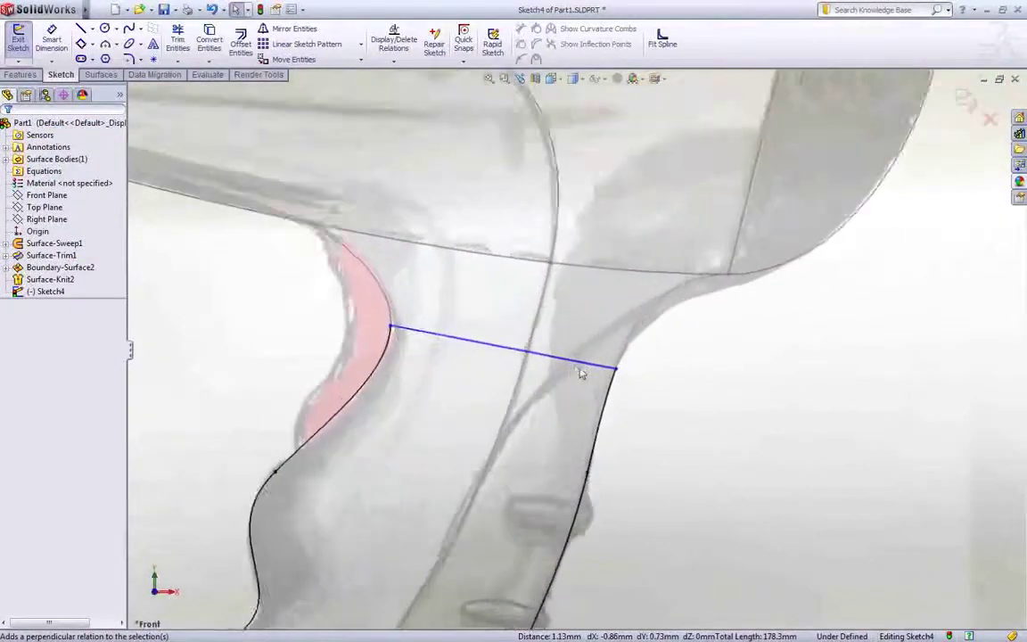
left_click(352, 319)
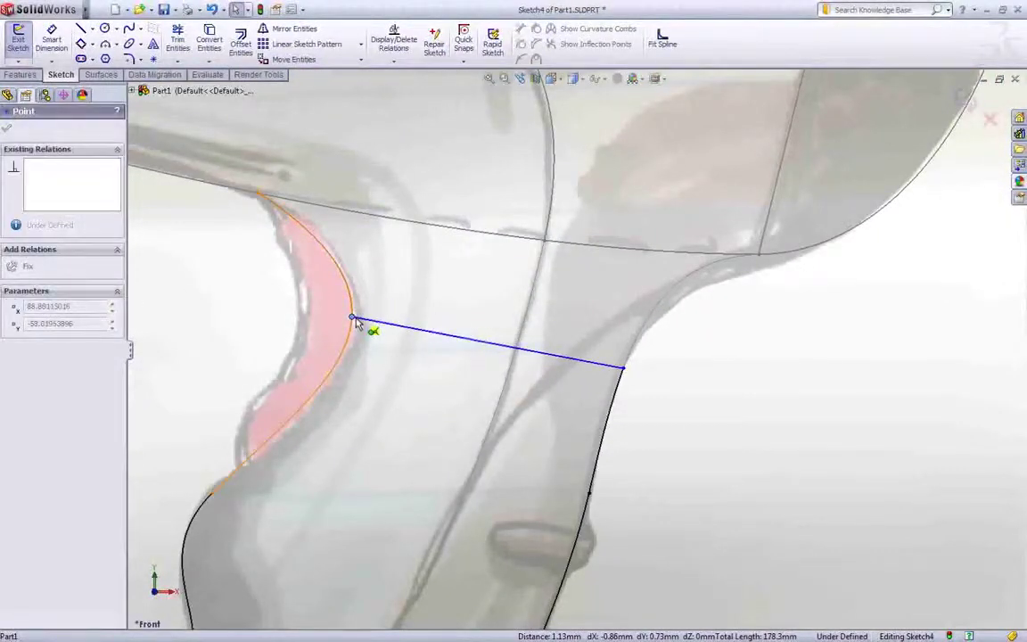
left_click_drag(354, 318, 353, 314)
left_click_drag(625, 371, 634, 361)
Step: Combine the three front splines of the handle outline into one constrained curve with Fit Spline
scroll(636, 419, "up", 7)
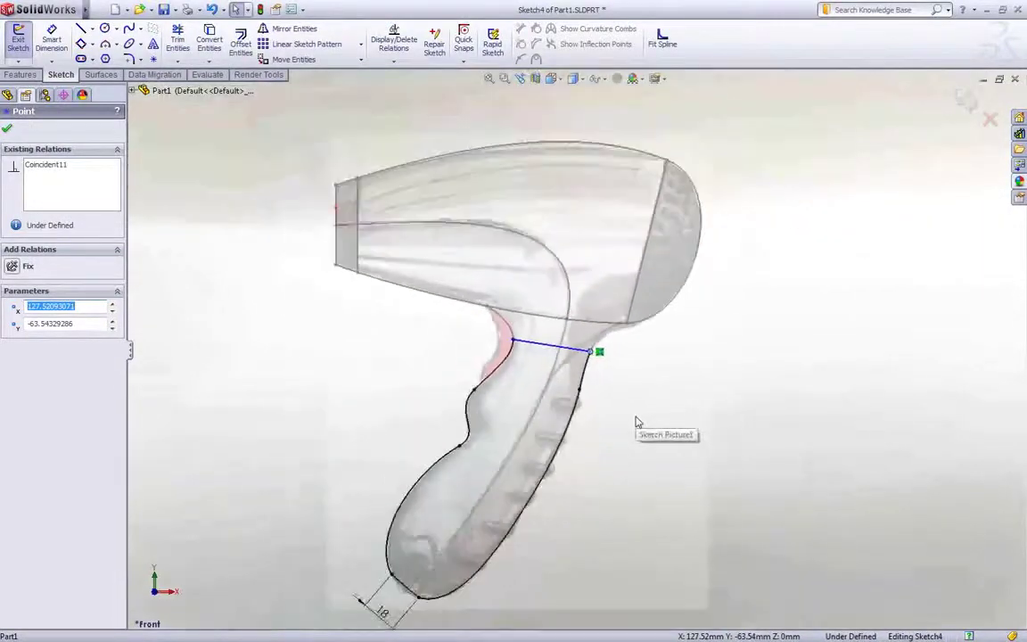
middle_click_drag(641, 400, 688, 285, "ctrl")
scroll(548, 384, "down", 1)
scroll(547, 382, "down", 1)
middle_click_drag(545, 379, 543, 390, "ctrl")
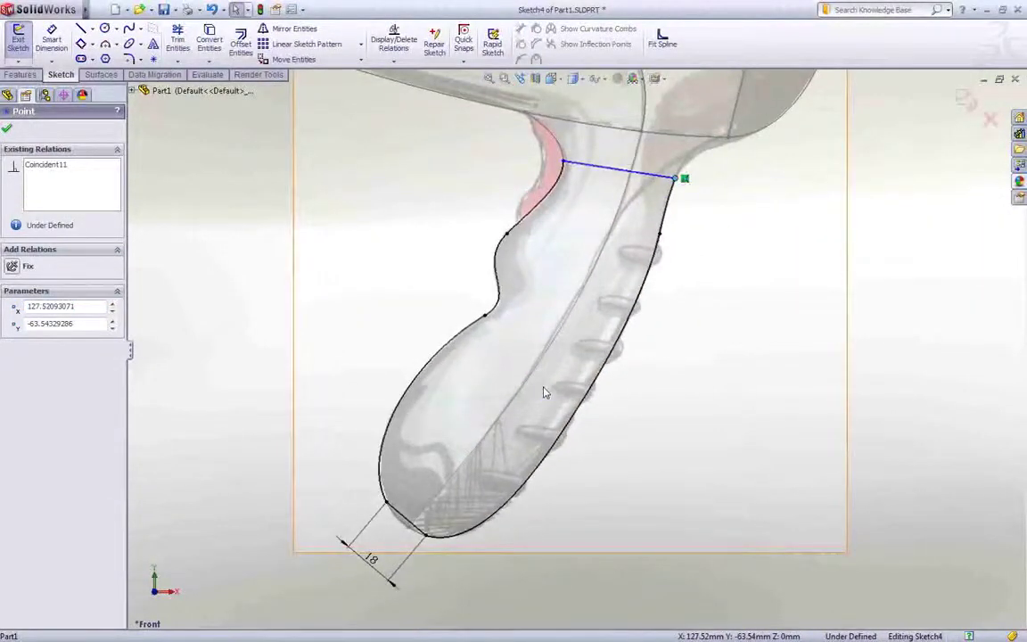
key("Escape")
left_click(496, 284)
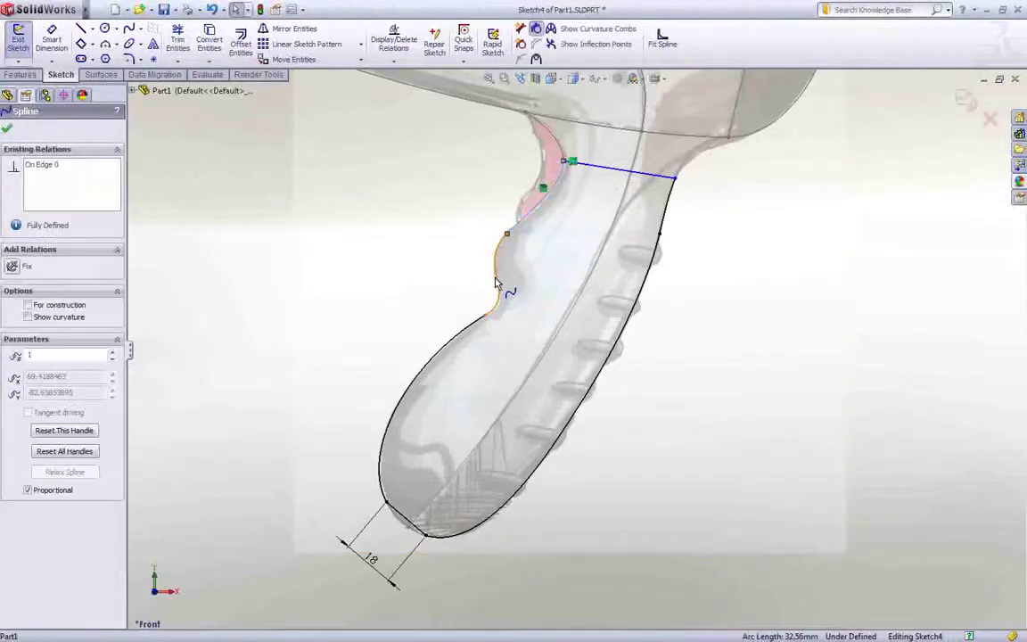
left_click(470, 333, "ctrl")
left_click(471, 334, "ctrl")
left_click(475, 337, "ctrl")
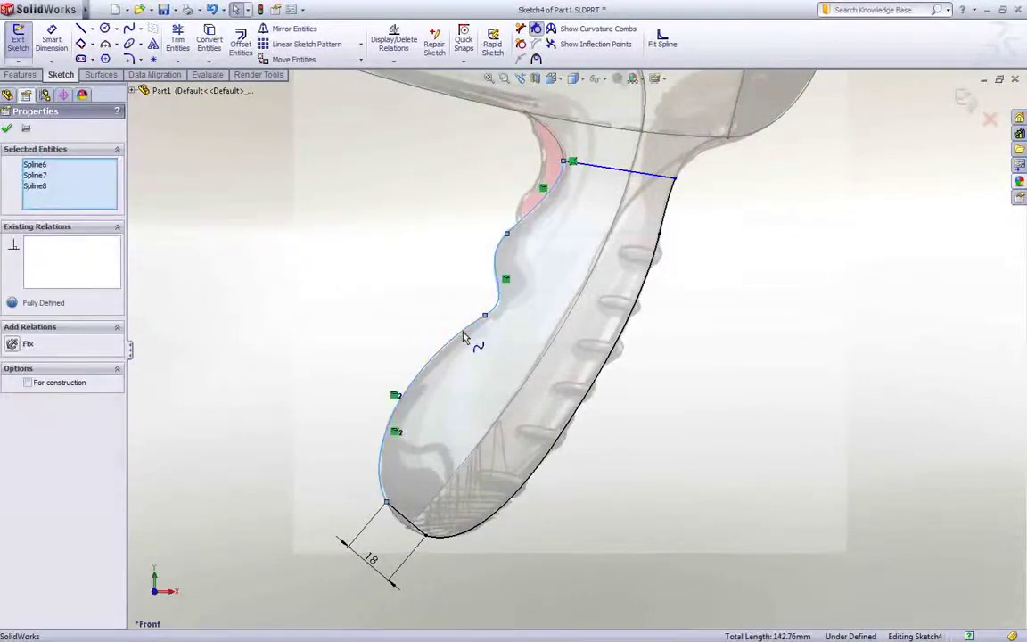
right_click_drag(462, 330, 497, 292)
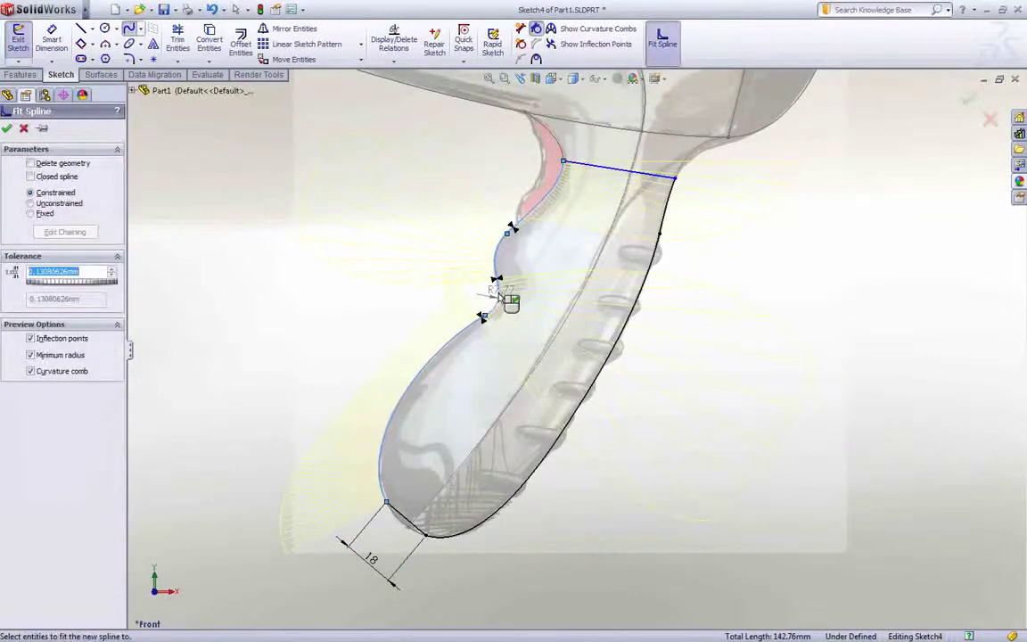
key("Return")
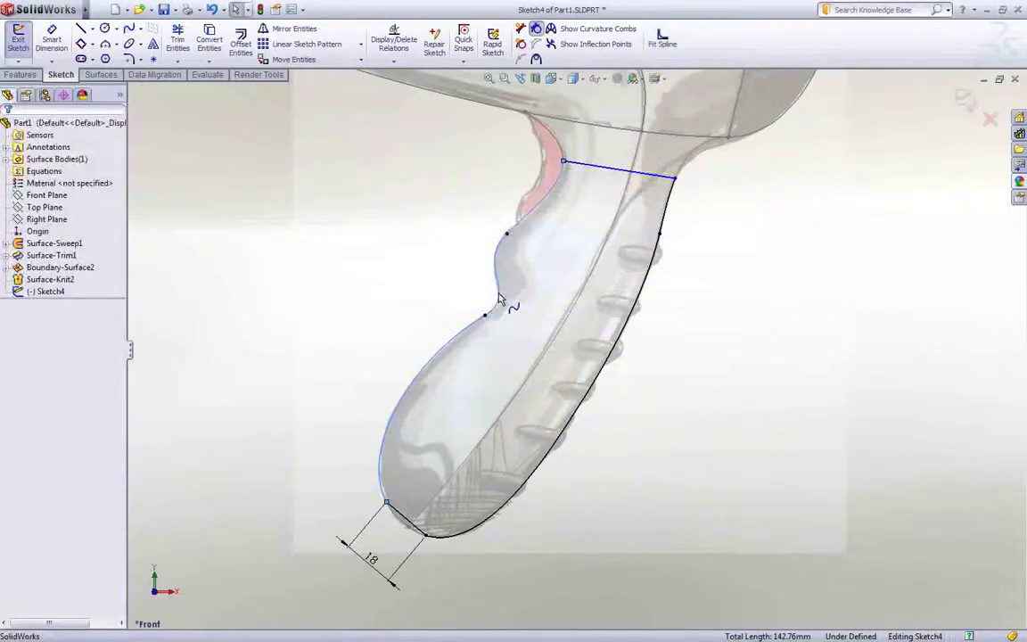
Step: Merge the two rear splines of the handle outline into a single curve with Fit Spline
left_click(609, 361)
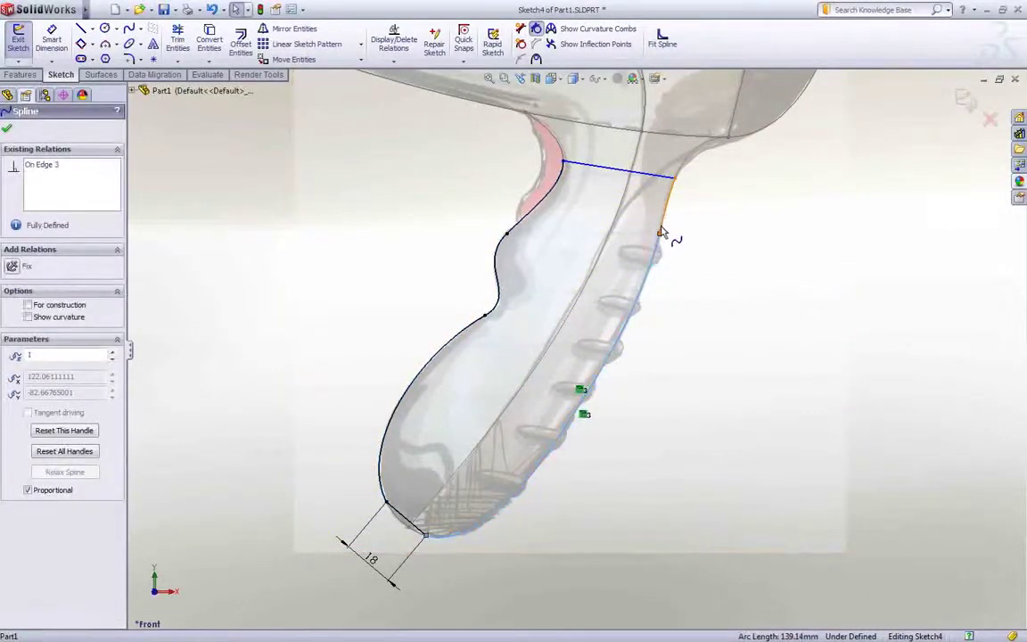
left_click(662, 231)
right_click_drag(662, 225, 698, 184)
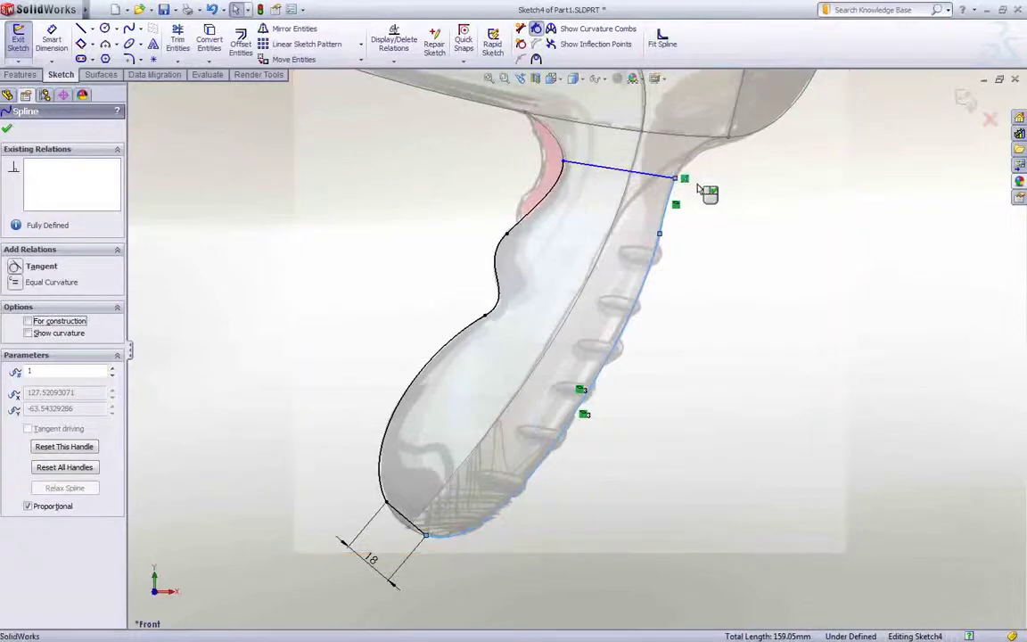
right_click(697, 183)
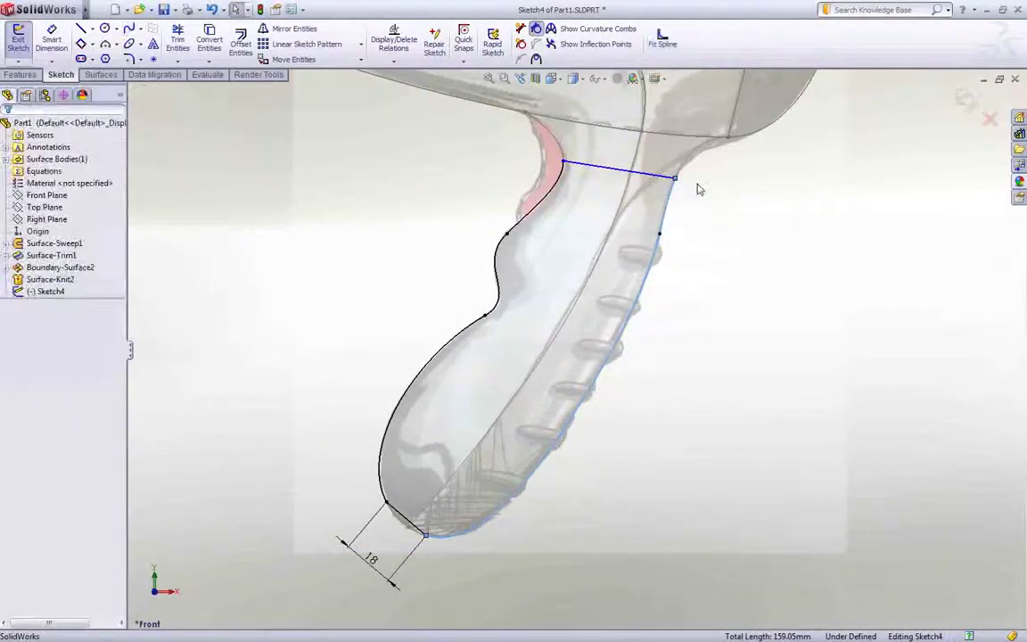
Step: Close the handle profile sketch and start a 3D sketch
double_click(257, 347)
middle_click_drag(462, 471, 464, 323)
scroll(429, 371, "down", 3)
scroll(515, 361, "down", 2)
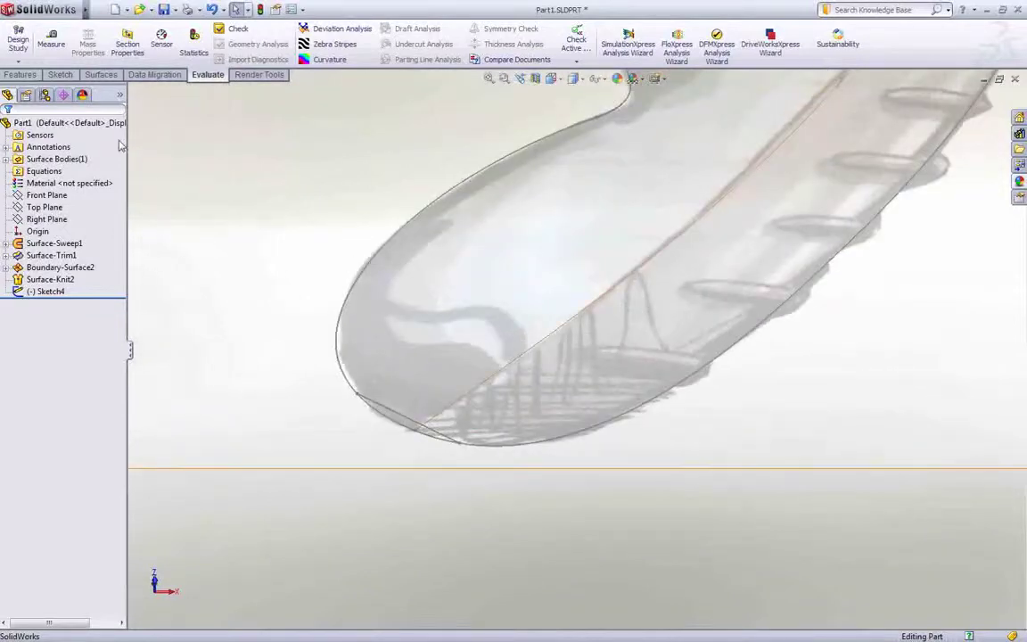
left_click(60, 74)
left_click(18, 57)
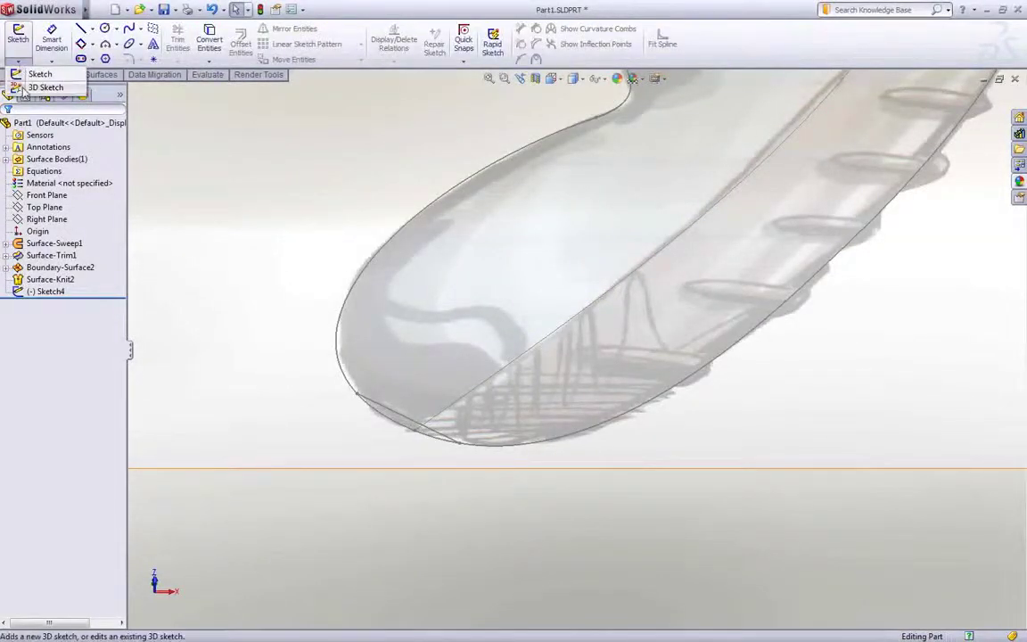
left_click(42, 87)
Step: Draw a three-point arc of about 9 mm radius between the endpoints of the handle's lower line
key("s")
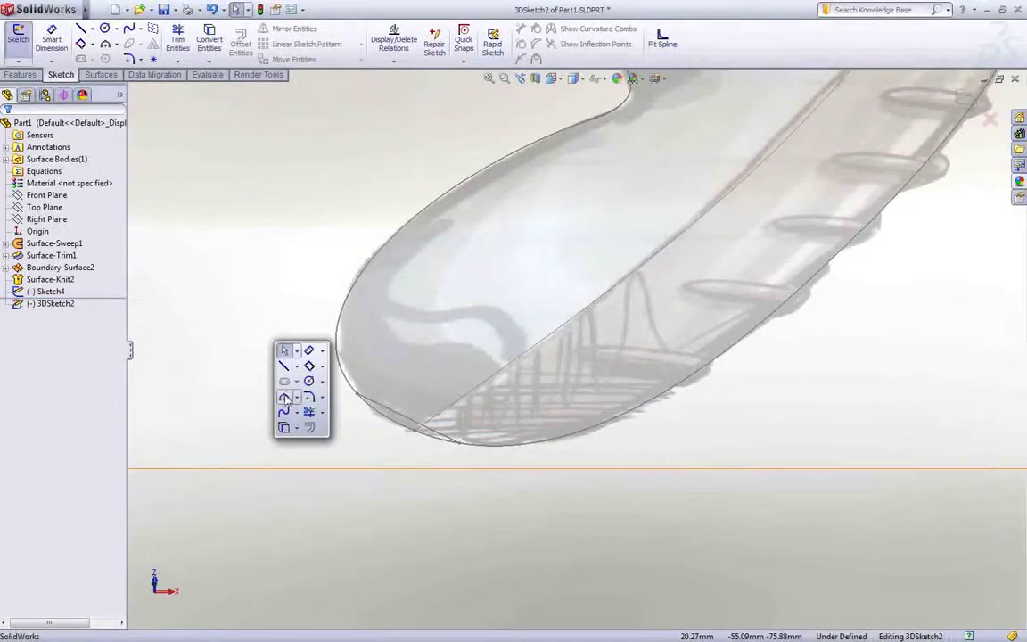
left_click(285, 398)
left_click(356, 392)
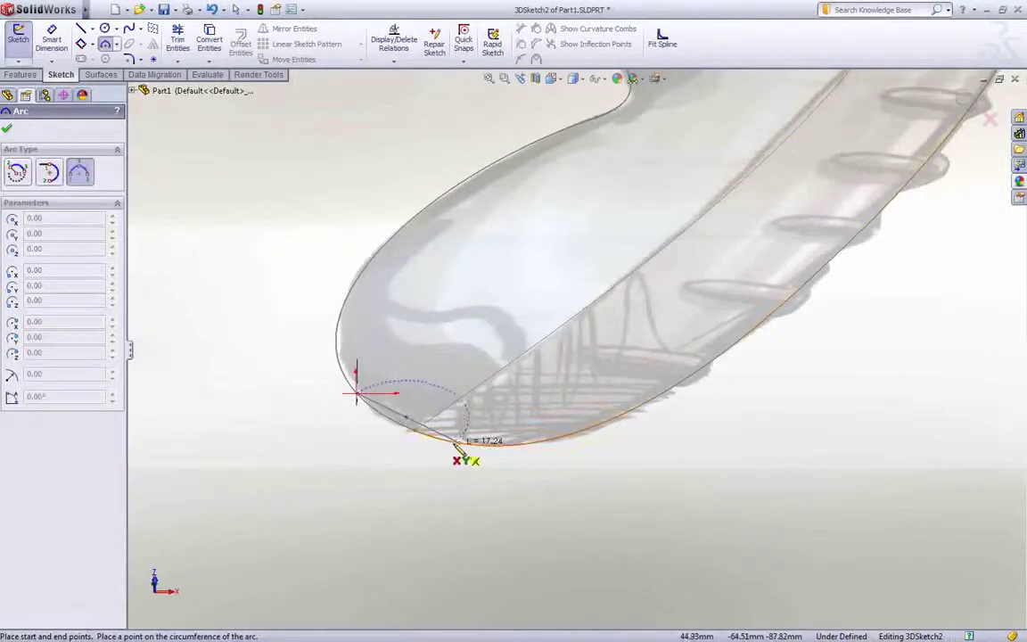
left_click(460, 443)
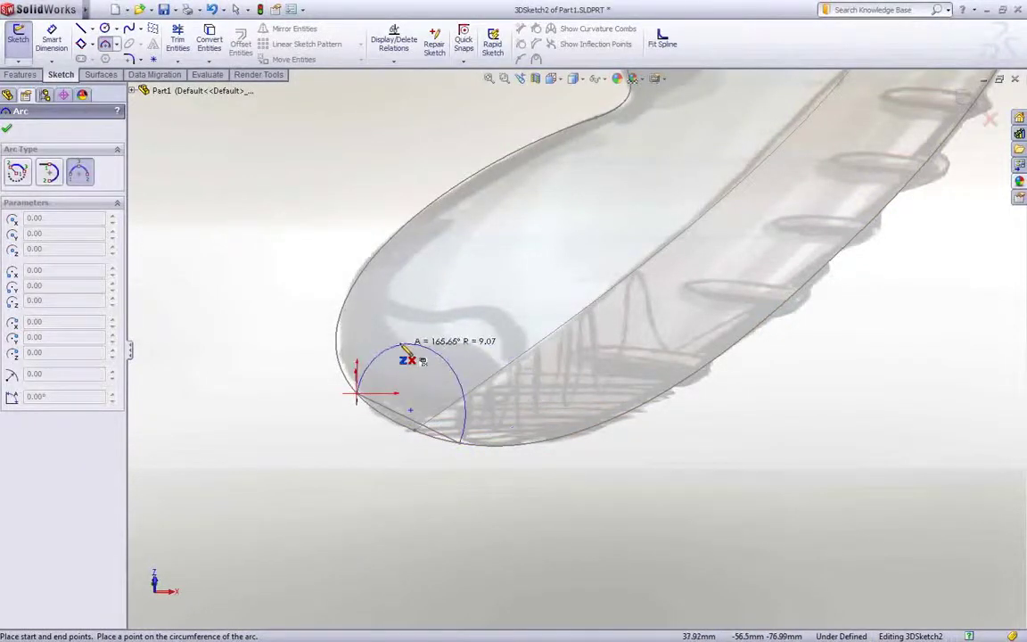
left_click(374, 342)
key("Escape")
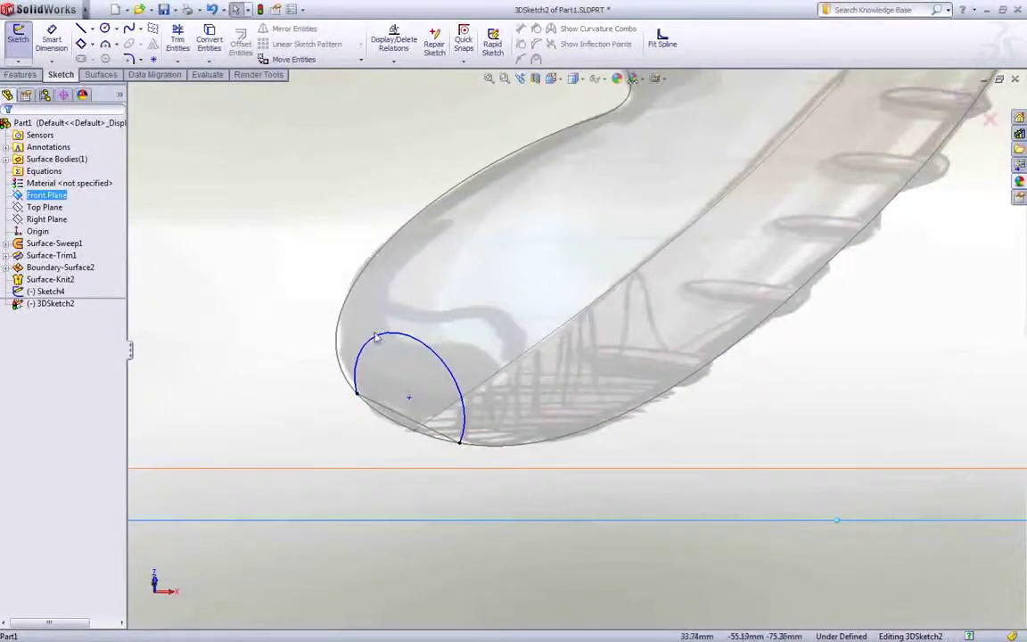
Step: Make the lower arc perpendicular to the Front Plane
left_click(377, 344)
left_click(386, 337, "ctrl")
left_click(413, 286)
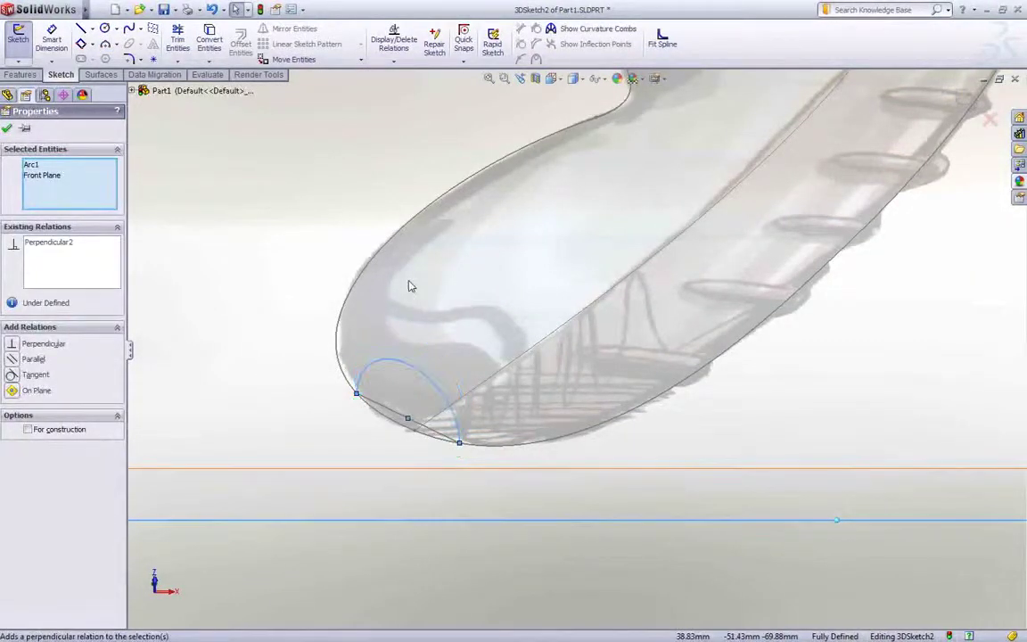
key("Escape")
Step: Draw two three-point arcs starting at the upper line's ends, about 6.5 mm radius at the front and 9.4 mm at the rear
middle_click_drag(702, 99, 472, 394, "ctrl")
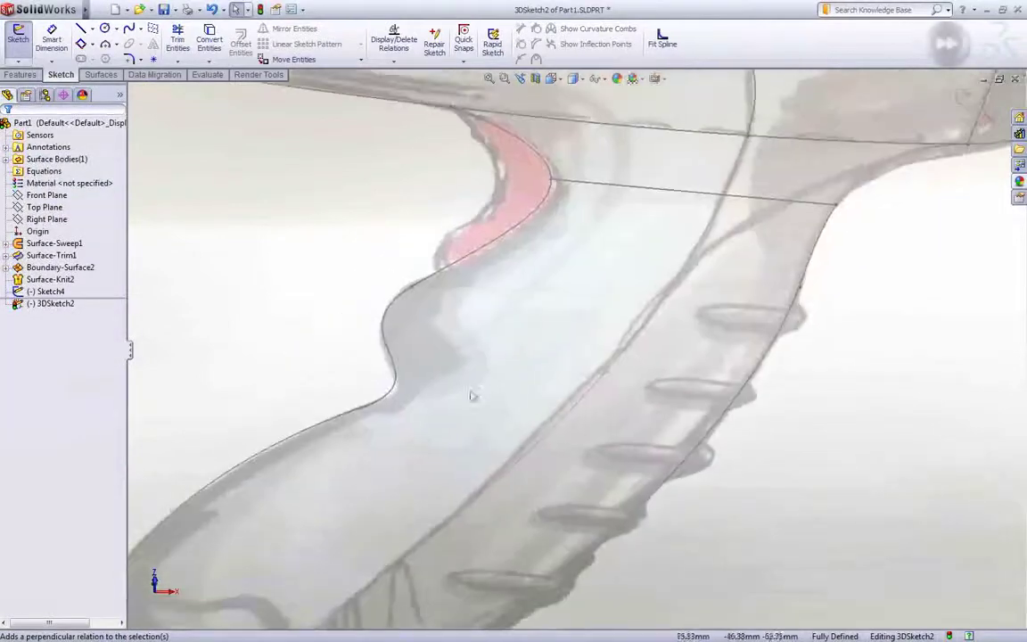
middle_click_drag(704, 183, 531, 366, "ctrl")
scroll(533, 367, "down", 2)
key("s")
left_click(452, 415)
left_click(358, 308)
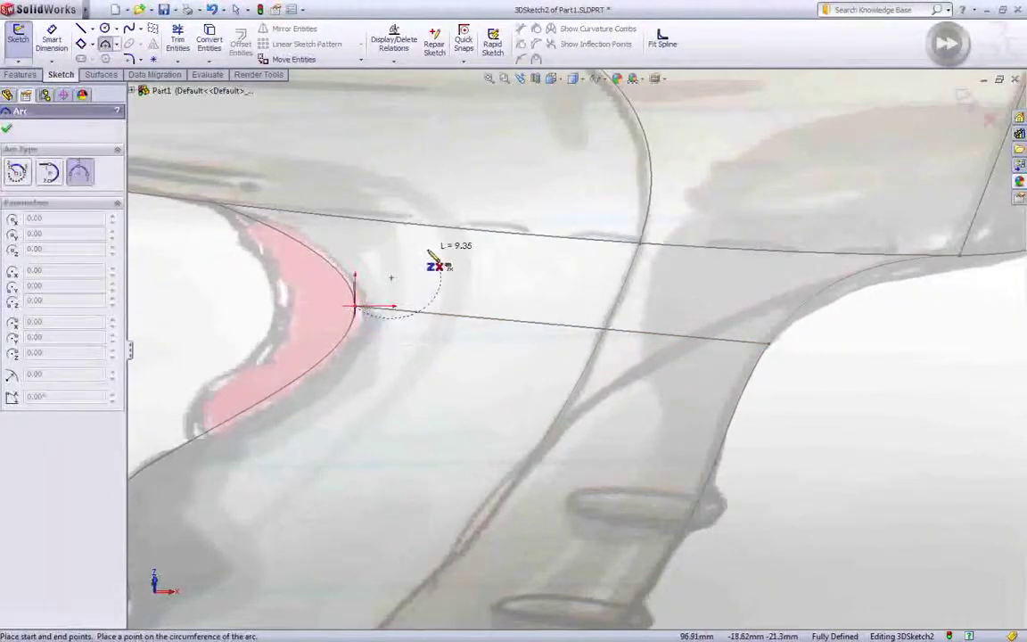
left_click(768, 345)
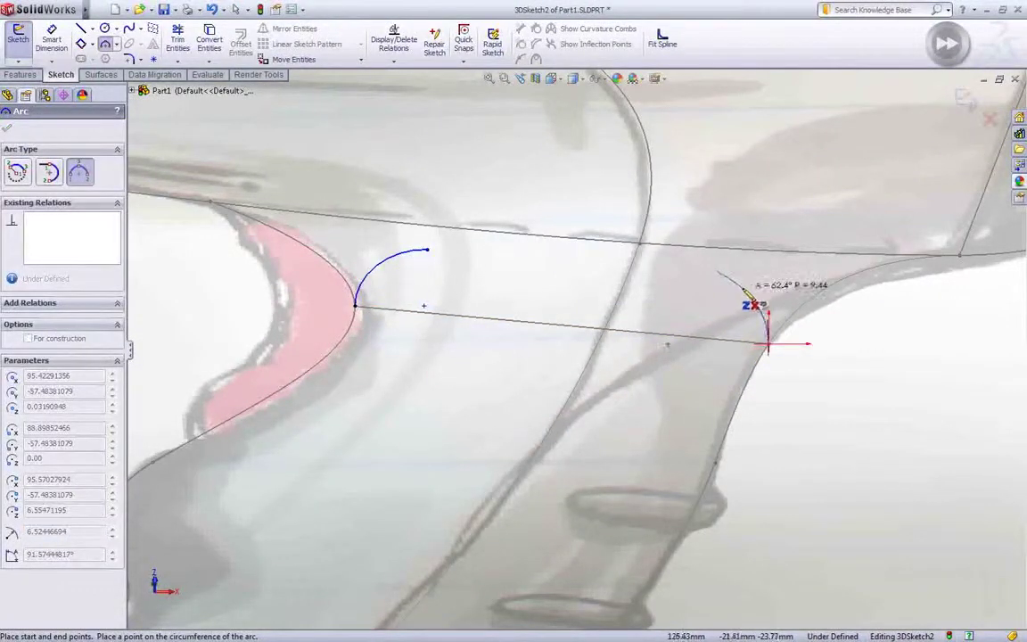
left_click(745, 290)
key("Escape")
Step: Make the front and rear arcs at the upper line each perpendicular to the Front Plane
left_click(48, 195)
left_click(388, 260, "ctrl")
left_click(427, 207)
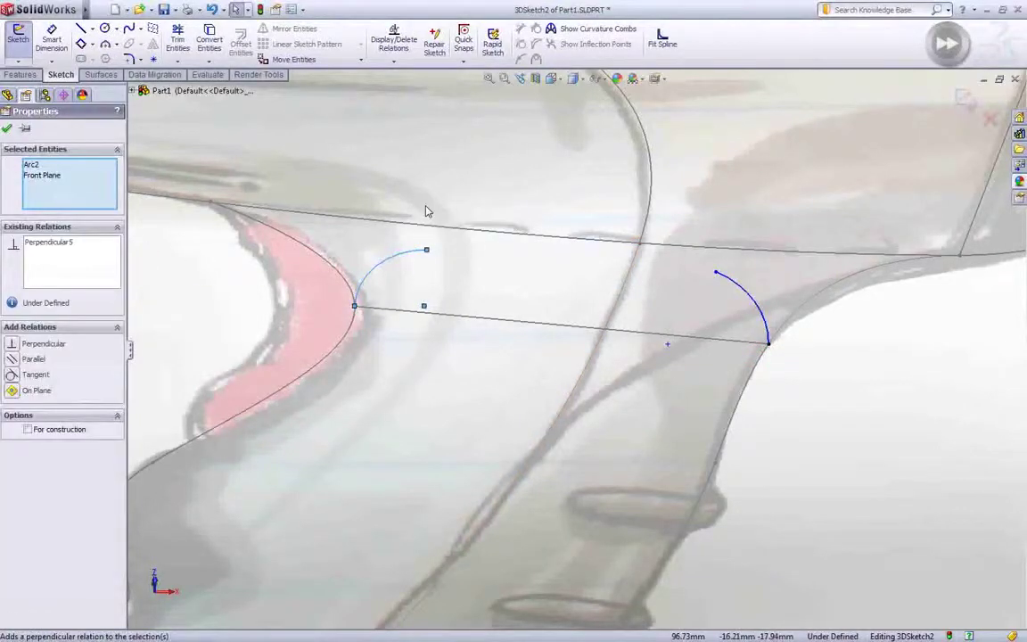
left_click(427, 211)
left_click(742, 297, "ctrl")
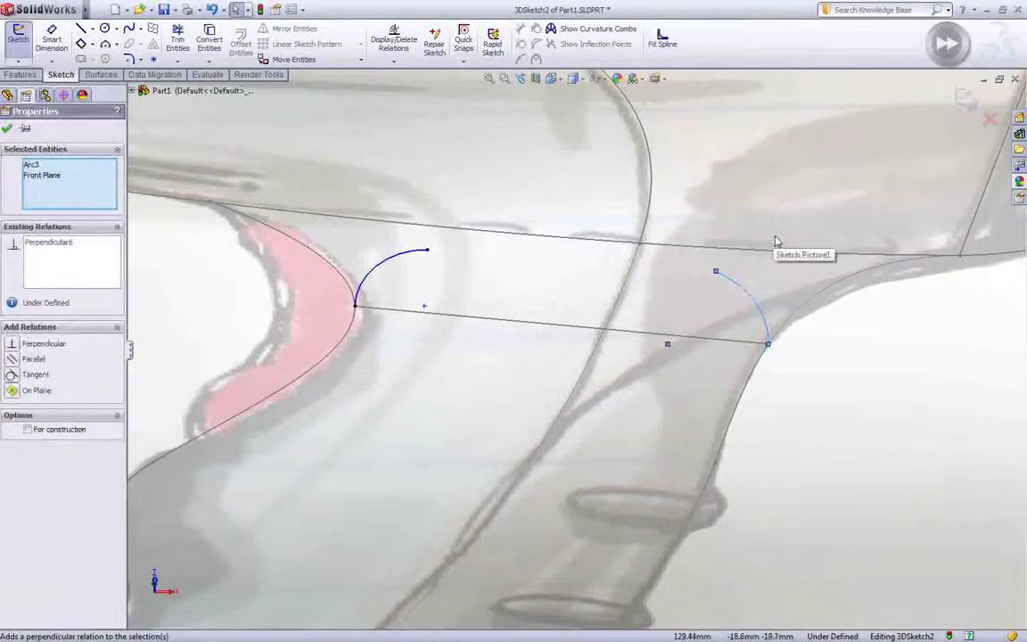
left_click(775, 237)
Step: Connect the free ends of the two upper arcs with a line and make it tangent to both arcs
right_click_drag(734, 211, 676, 212)
left_click(428, 249)
left_click(716, 272)
key("Escape")
left_click(749, 295)
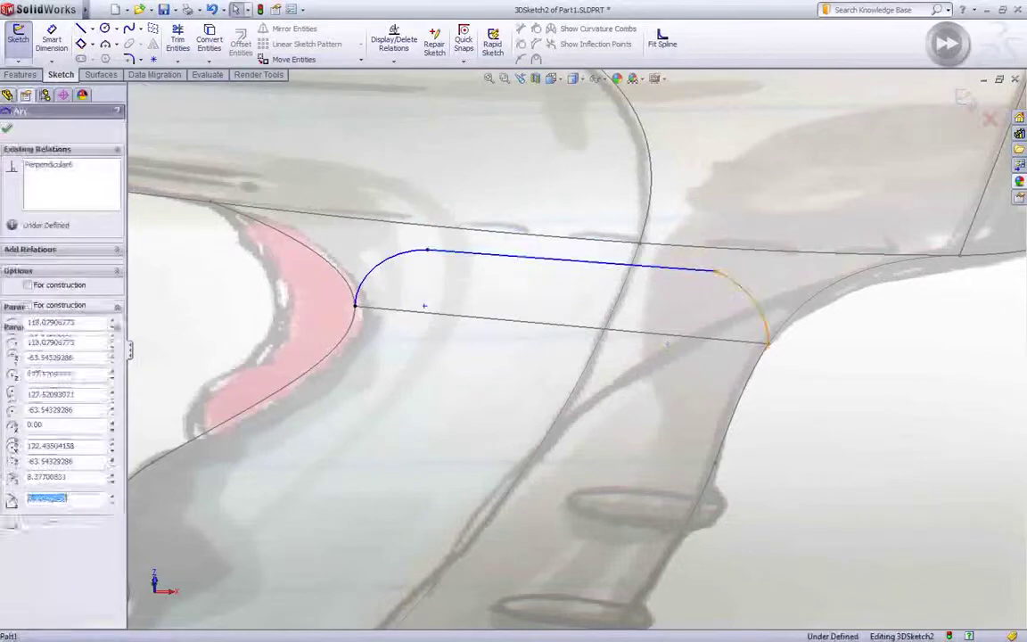
left_click(643, 265, "ctrl")
left_click(675, 200)
left_click(375, 266)
left_click(447, 251, "ctrl")
left_click(474, 194)
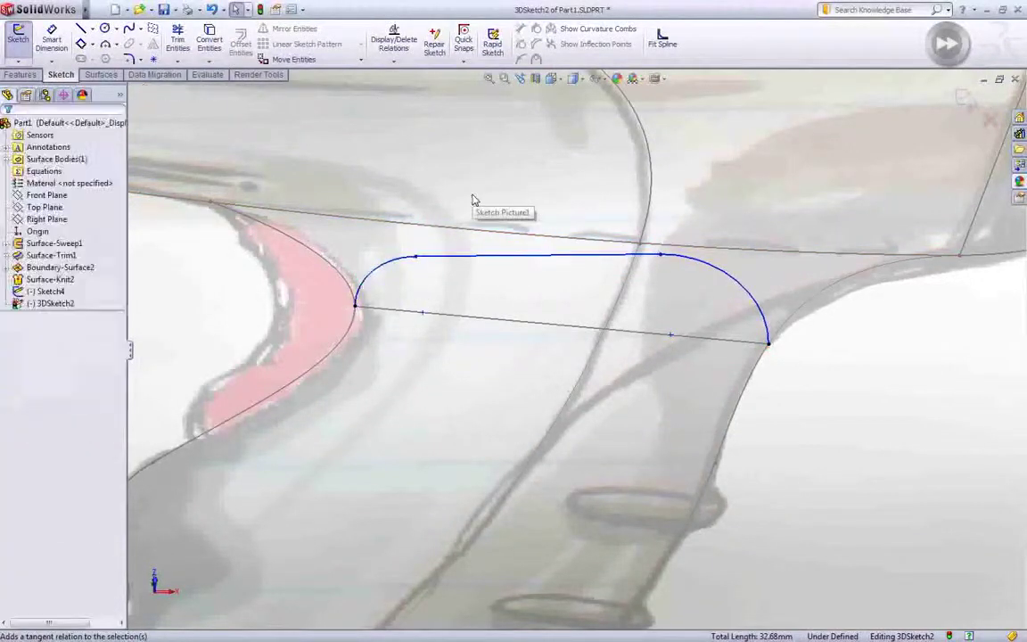
Step: Dimension the rear upper arc to a 12 mm radius and the front upper arc to a 9 mm radius
right_click_drag(599, 266, 603, 215)
left_click(725, 269)
left_click(760, 229)
type("12")
key("Return")
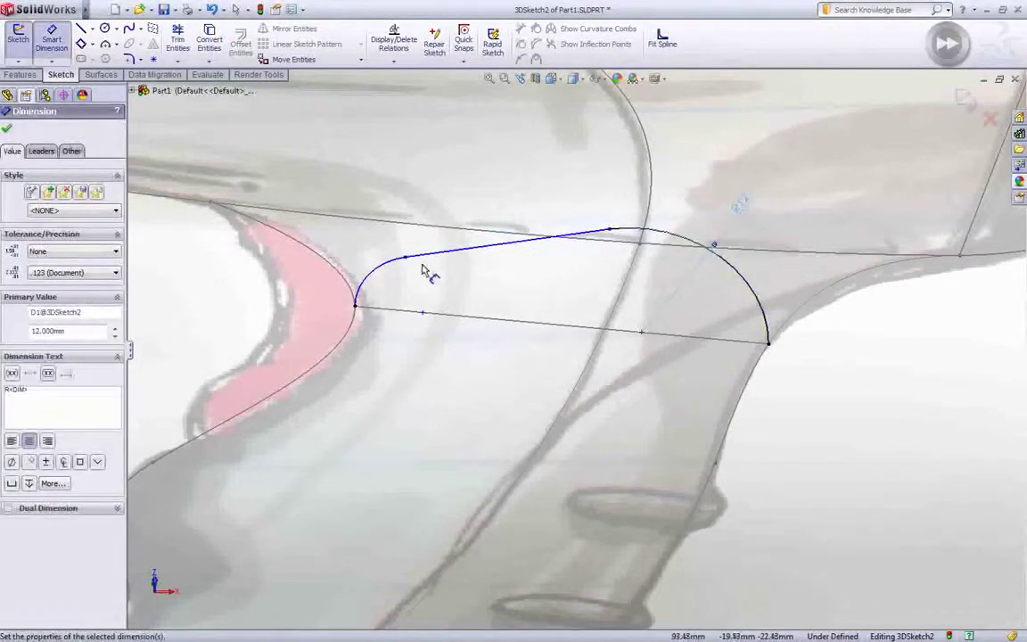
left_click(385, 262)
left_click(368, 234)
type("9")
key("Return")
key("Escape")
Step: Join the two upper arcs and their connecting line into one constrained curve with Fit Spline
left_click(421, 240)
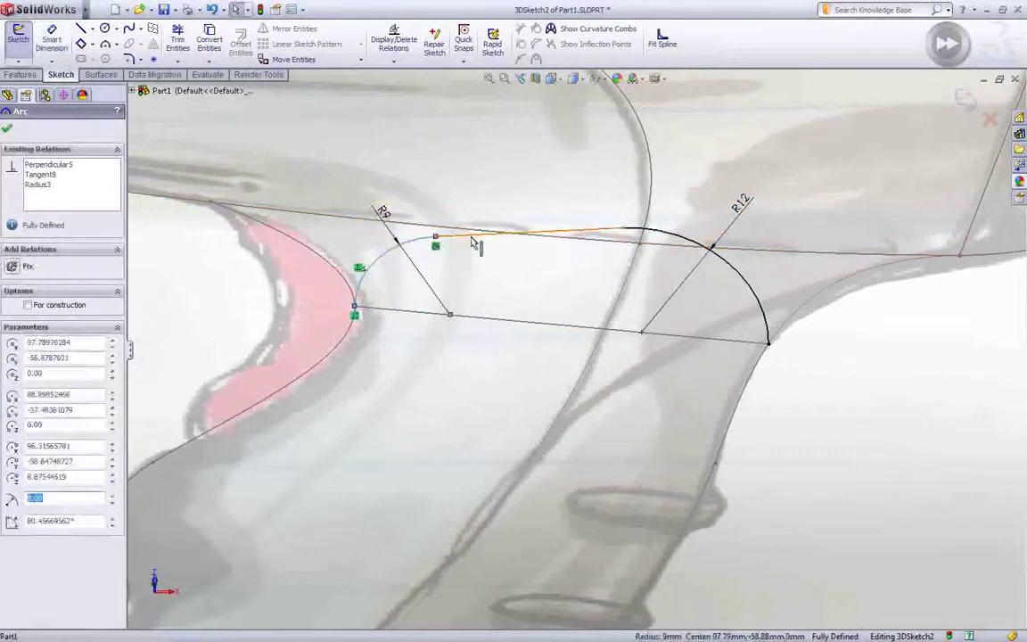
left_click(472, 238, "ctrl")
left_click(680, 236, "ctrl")
left_click(701, 186)
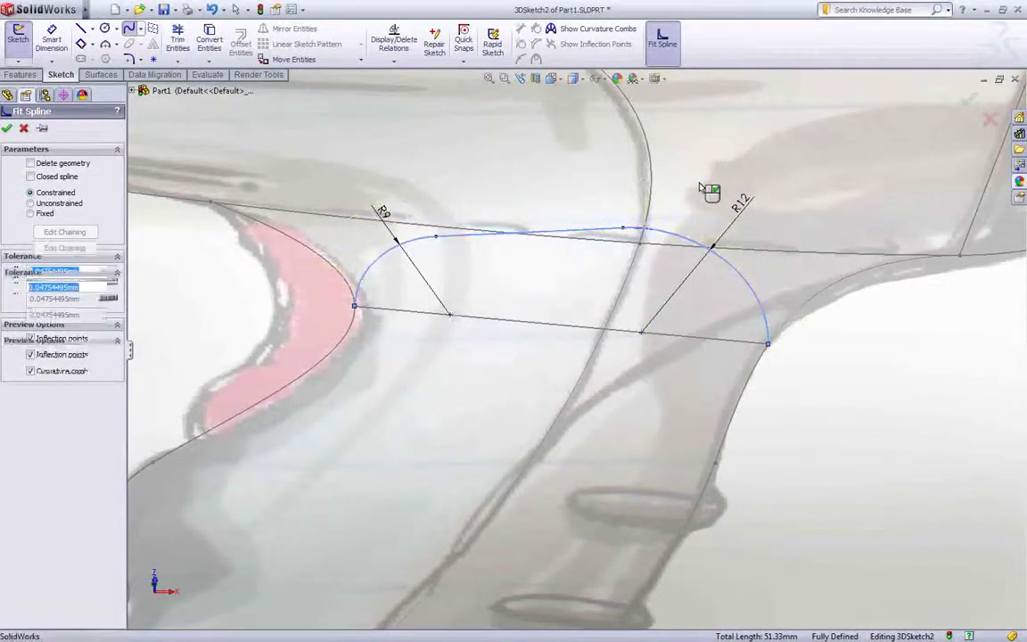
right_click(701, 187)
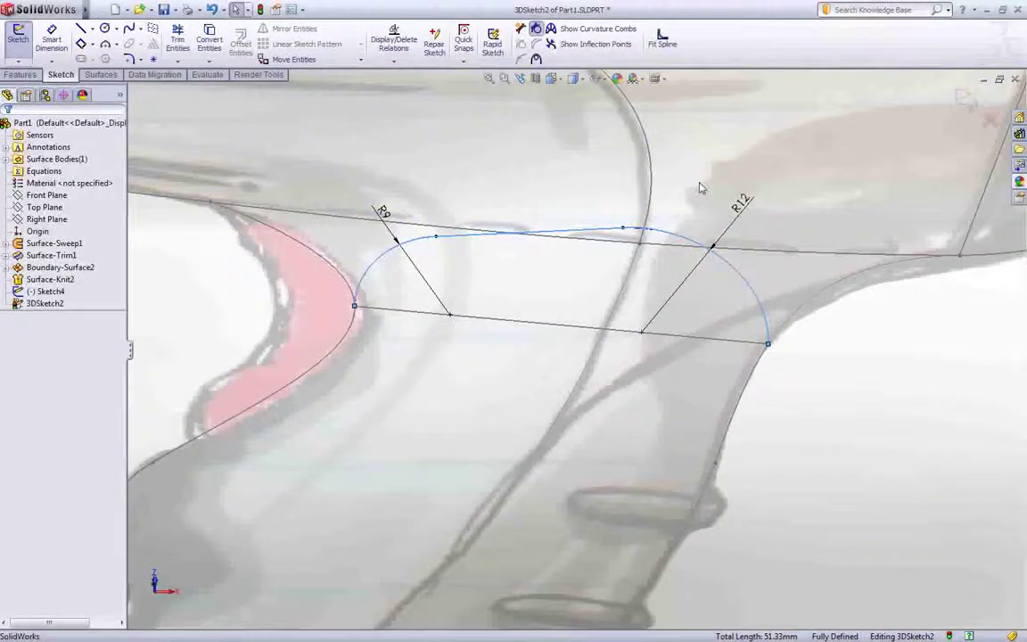
Step: With Front and Right views side by side, sketch a two-point spline from the lower arc to the upper curve
left_click(551, 78)
left_click(584, 145)
scroll(330, 452, "down", 2)
scroll(332, 450, "up", 2)
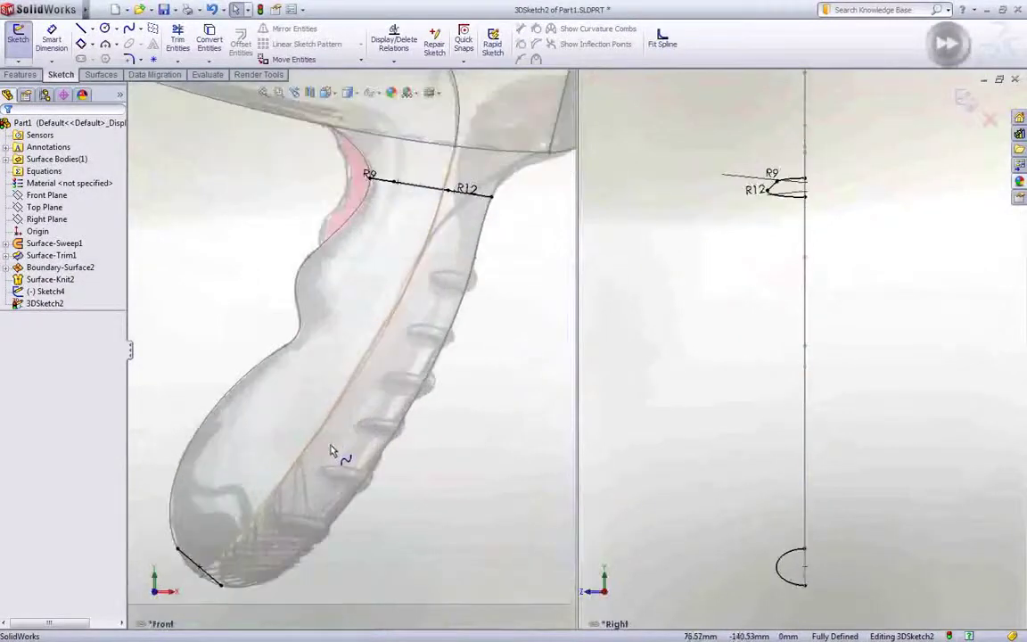
left_click(777, 568)
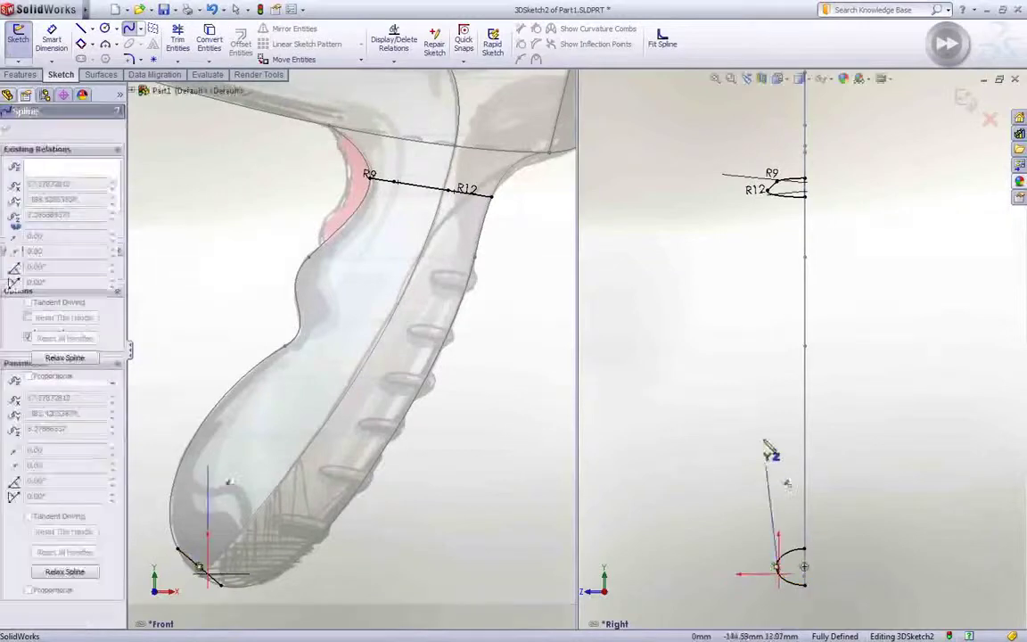
scroll(460, 183, "down", 5)
scroll(412, 260, "down", 2)
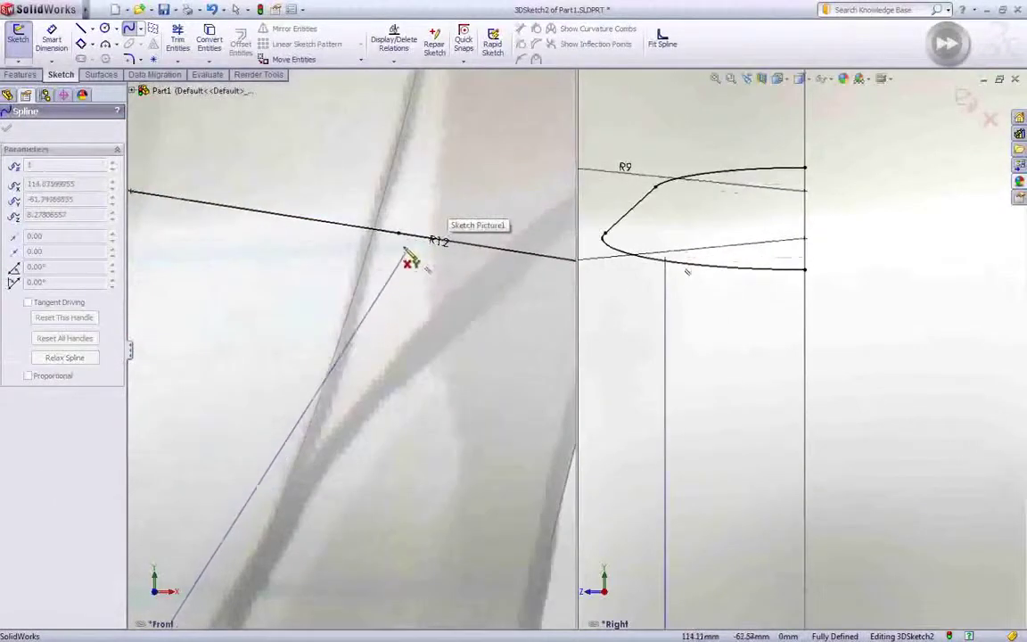
left_click(374, 229)
key("Escape")
scroll(421, 320, "up", 4)
scroll(423, 320, "up", 5)
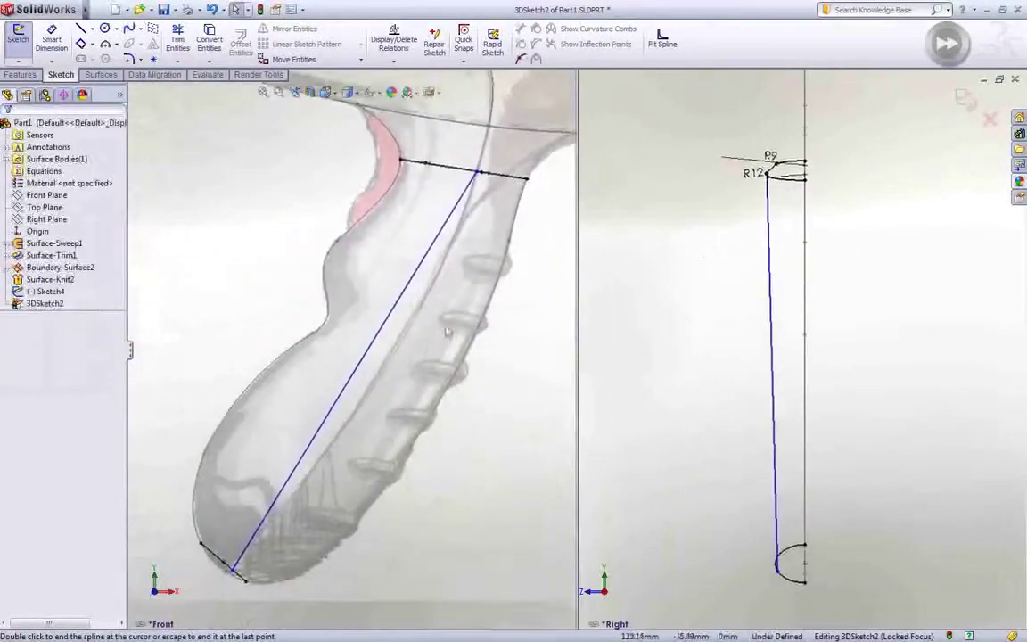
Step: Reposition the spline's lower endpoint along the lower arc, closer to the arc's middle
scroll(305, 433, "down", 8)
double_click(306, 405)
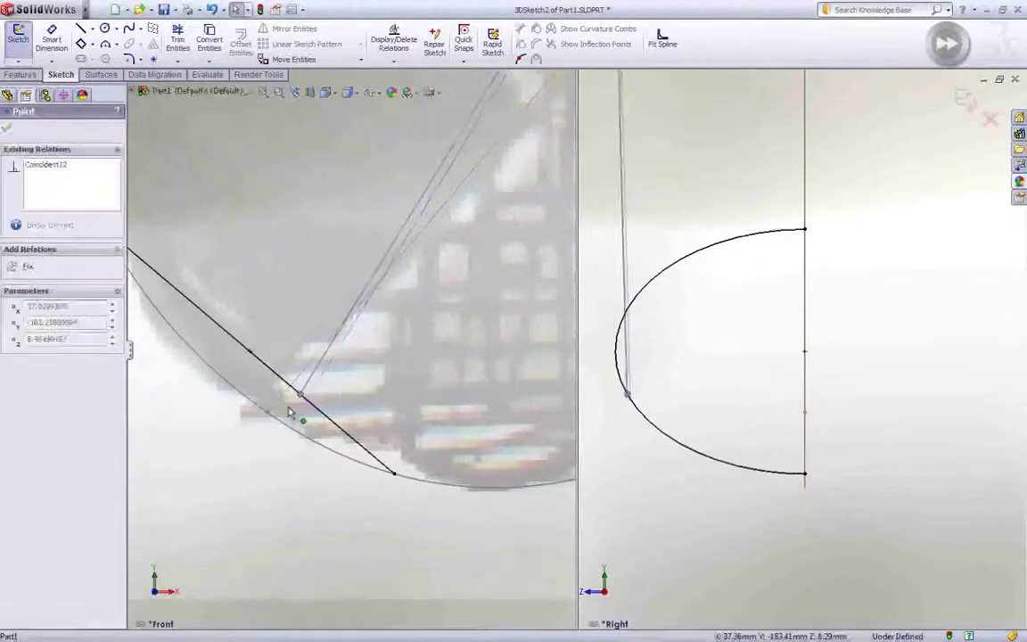
key("Escape")
scroll(294, 414, "up", 5)
scroll(257, 500, "up", 2)
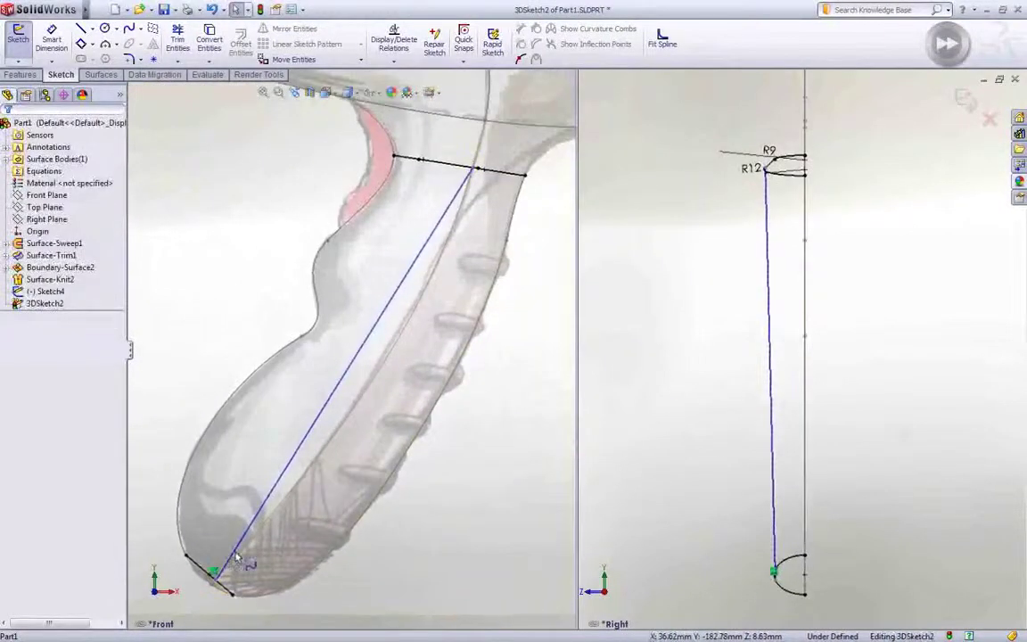
Step: Bow the spline outward by reshaping the tangency handles at its lower and upper ends
left_click(775, 521)
left_click_drag(772, 418, 696, 515)
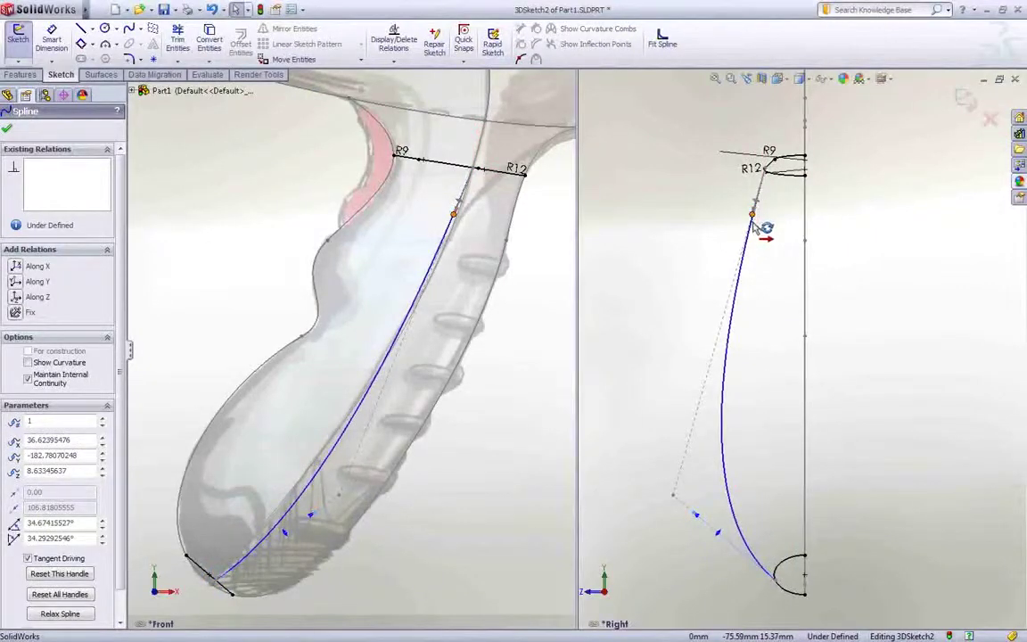
left_click_drag(754, 226, 764, 357)
Step: Adjust the spline's control polygon points to follow the handle's seam line in the picture, and exit the 3D sketch
left_click(393, 391)
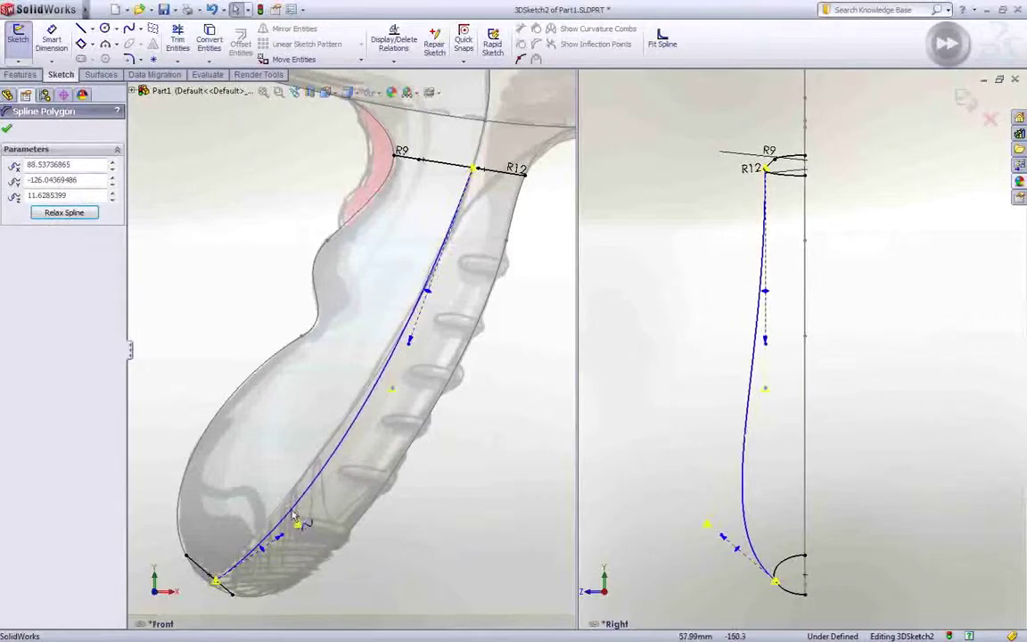
left_click_drag(294, 517, 276, 510)
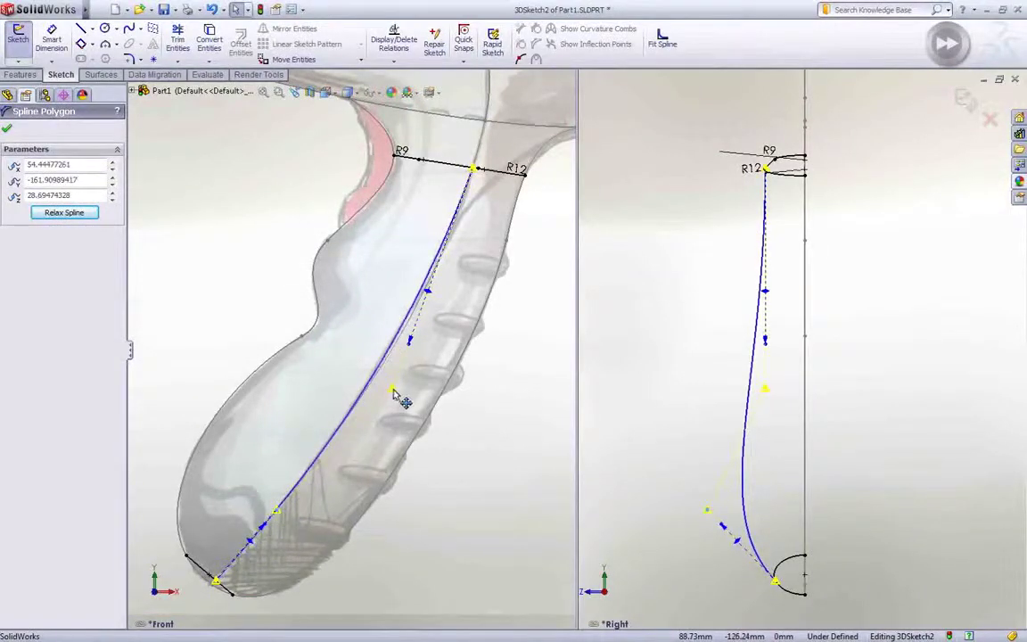
left_click_drag(393, 393, 409, 382)
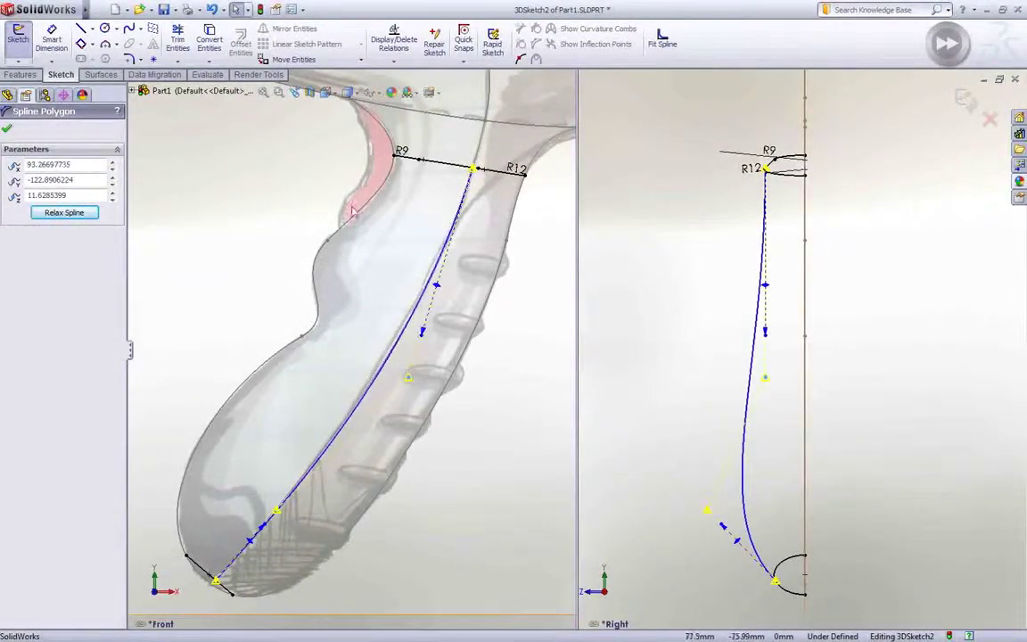
left_click(335, 93)
left_click(327, 159)
right_click(186, 207)
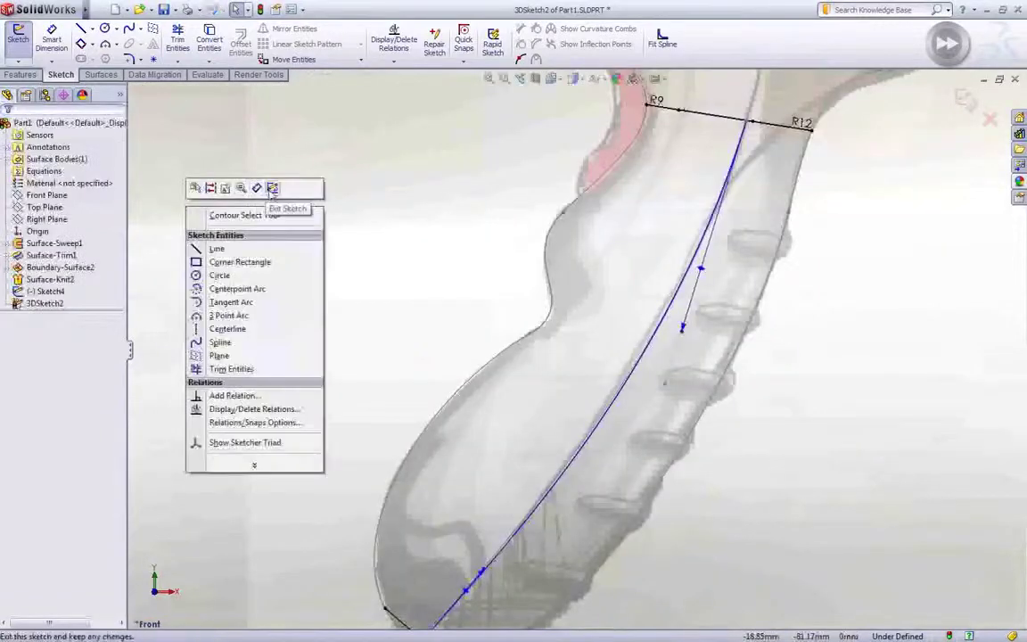
left_click(272, 188)
Step: Hide the reference picture behind the handle curves
mouse_move(202, 220)
middle_mouse_down()
mouse_move(681, 381)
mouse_move(651, 297)
mouse_move(576, 321)
middle_mouse_up()
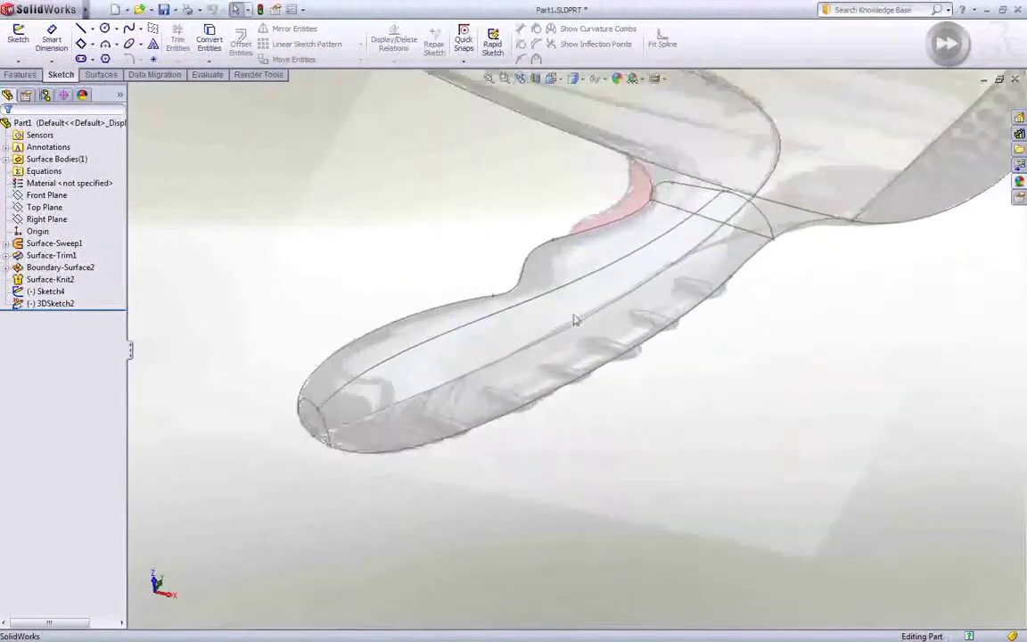
scroll(566, 326, "down", 2)
left_click(547, 360)
left_click(599, 326)
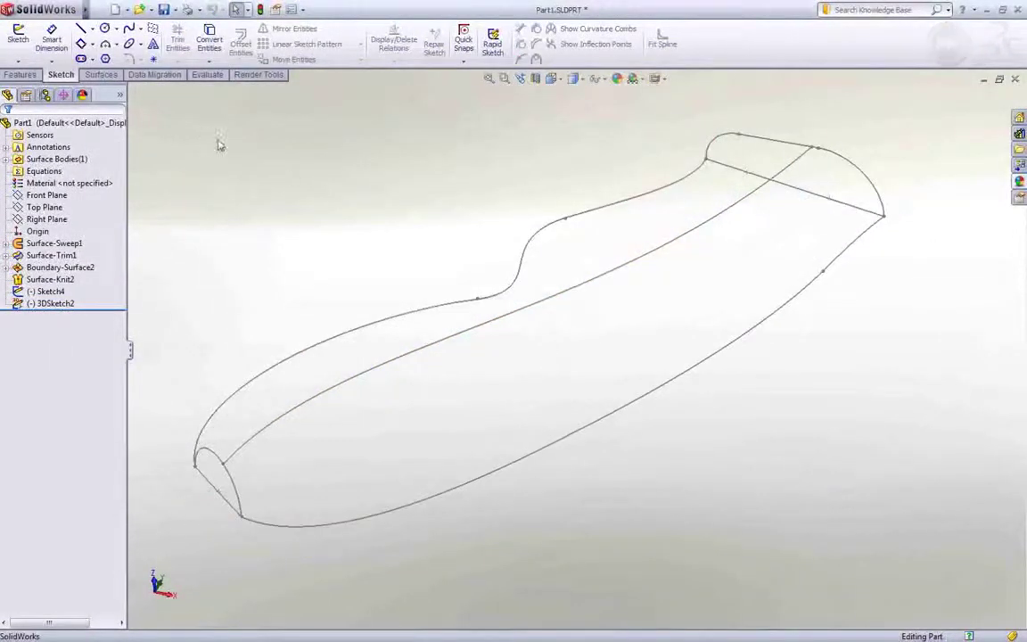
Step: Start a Boundary Surface and add the handle's rear edge, middle spline and front edge as three open groups in Direction 1
left_click(103, 75)
left_click(155, 49)
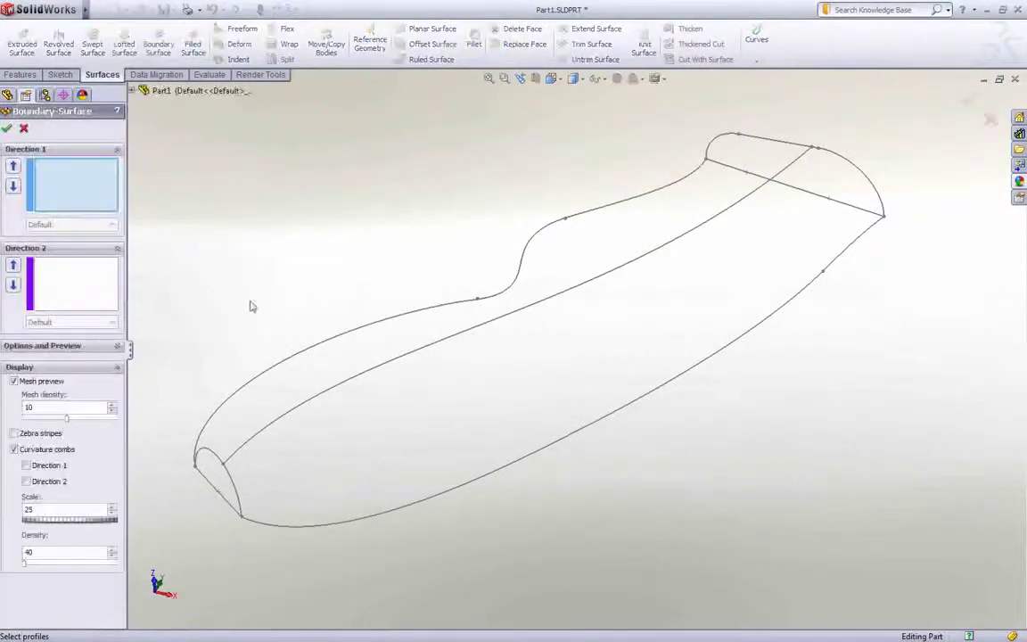
right_click(215, 314)
left_click(286, 327)
left_click(257, 526)
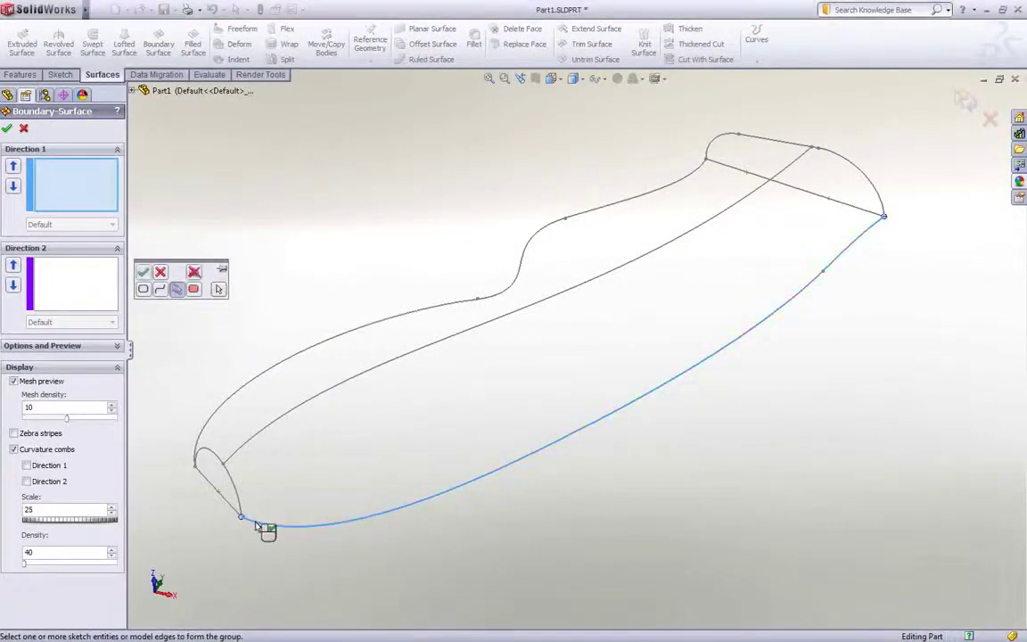
right_click(265, 530)
left_click(241, 453)
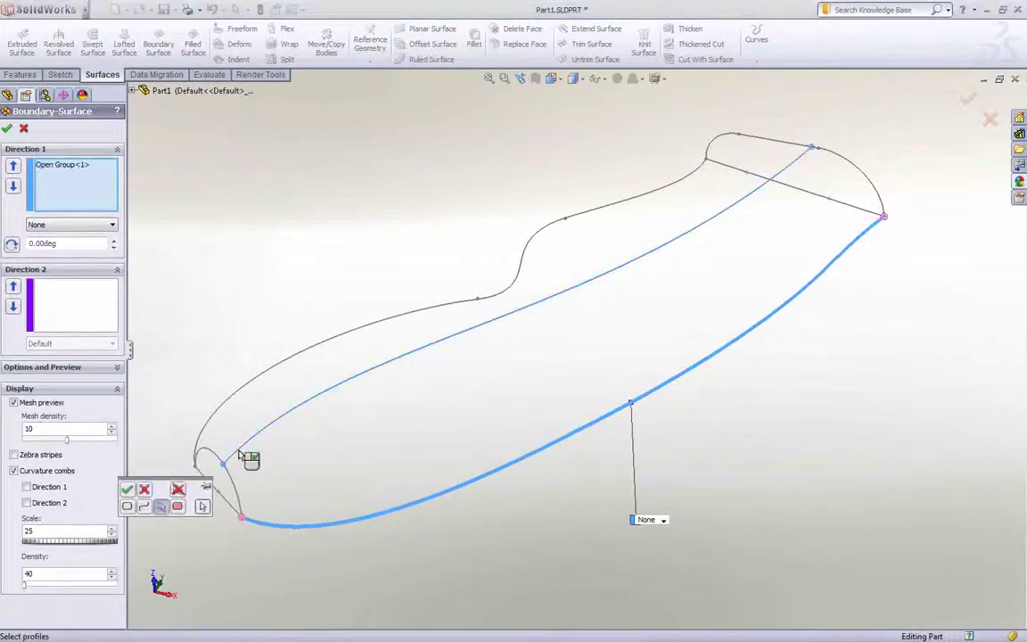
right_click(245, 458)
right_click(217, 430)
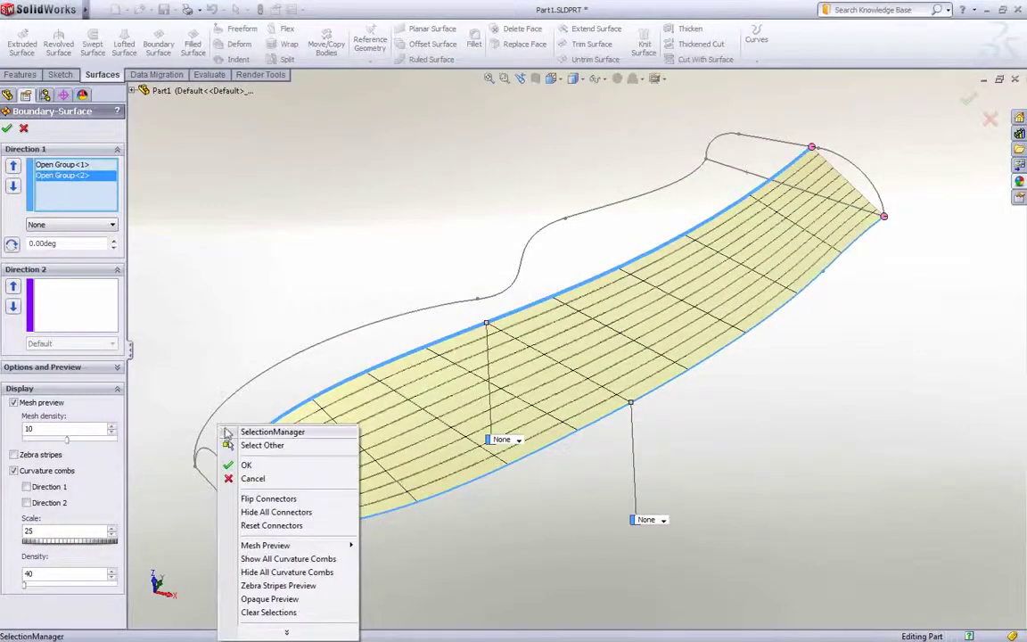
left_click(236, 433)
left_click(207, 422)
right_click(207, 422)
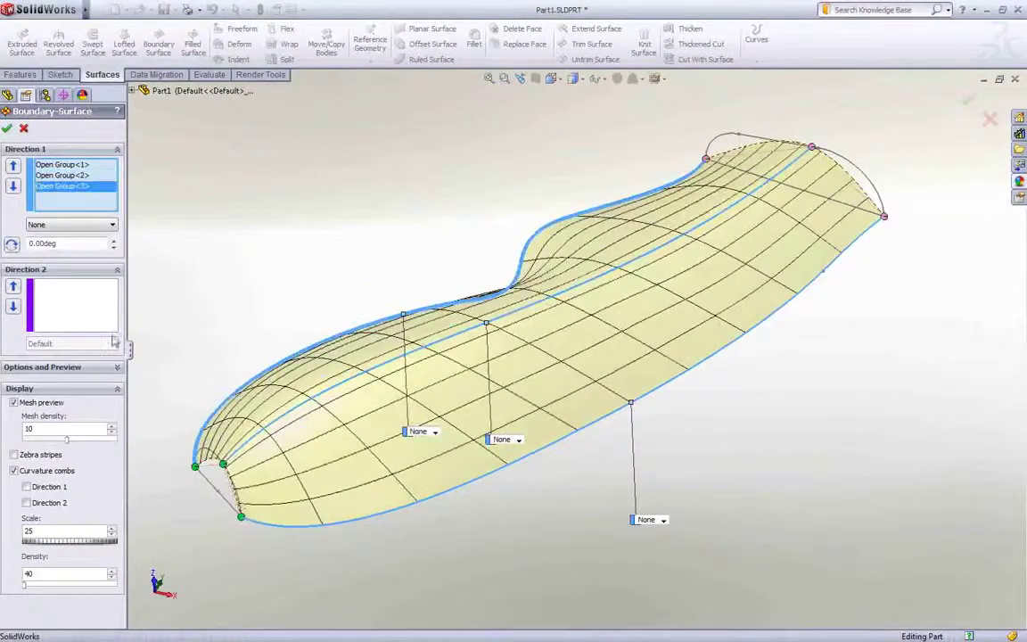
Step: Add the lower arc and the upper fitted curve as the Direction 2 curves
left_click(91, 286)
left_click(238, 497)
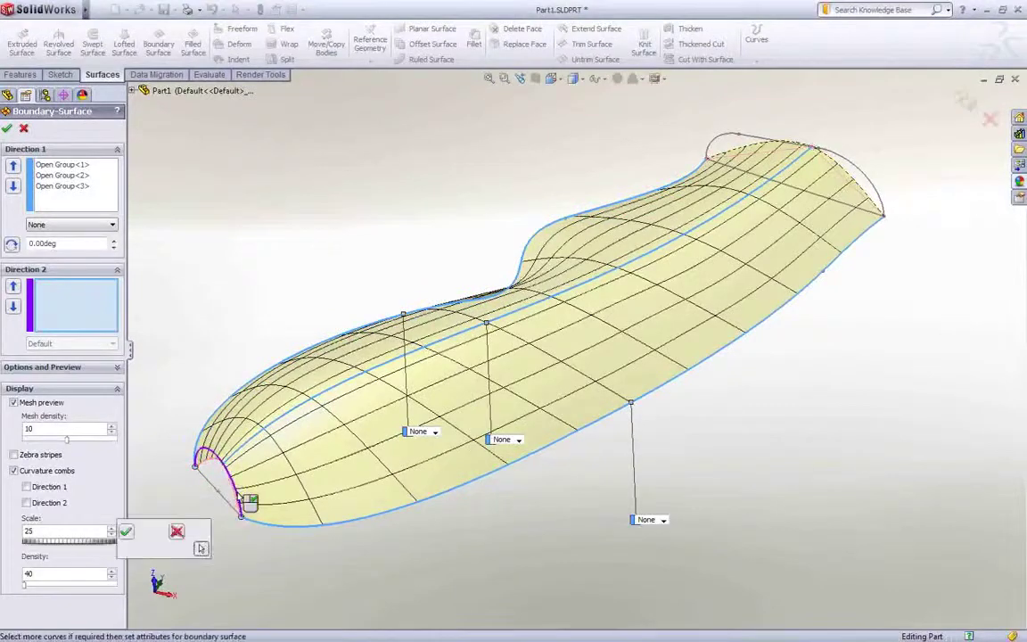
right_click(238, 496)
left_click(862, 181)
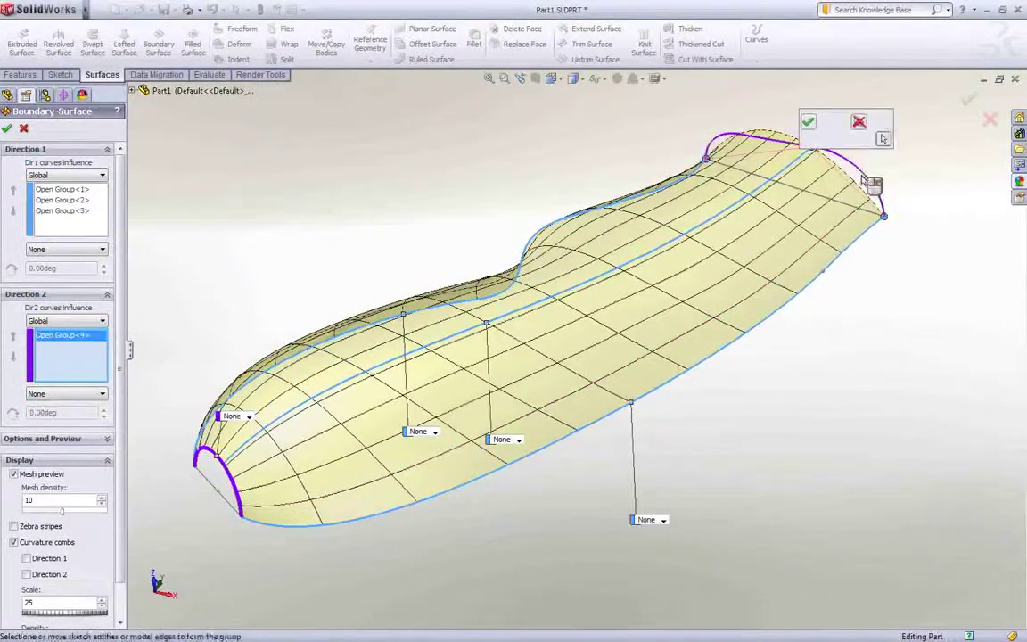
right_click(863, 181)
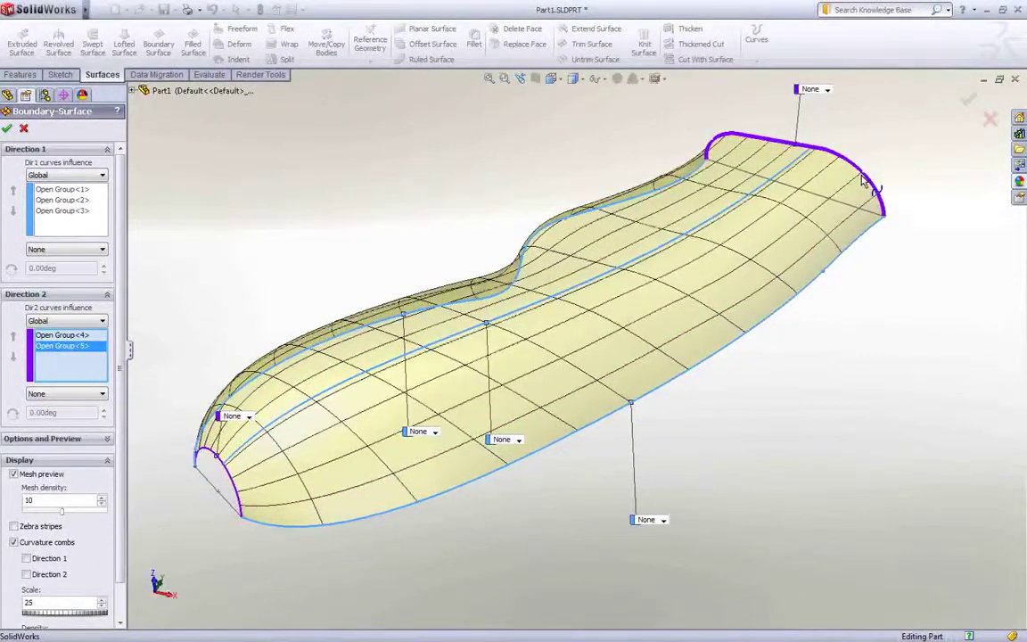
Step: Add two connectors starting on the handle's front edge, one at the finger dip and one midway along the lower bulge
key("ctrl+1")
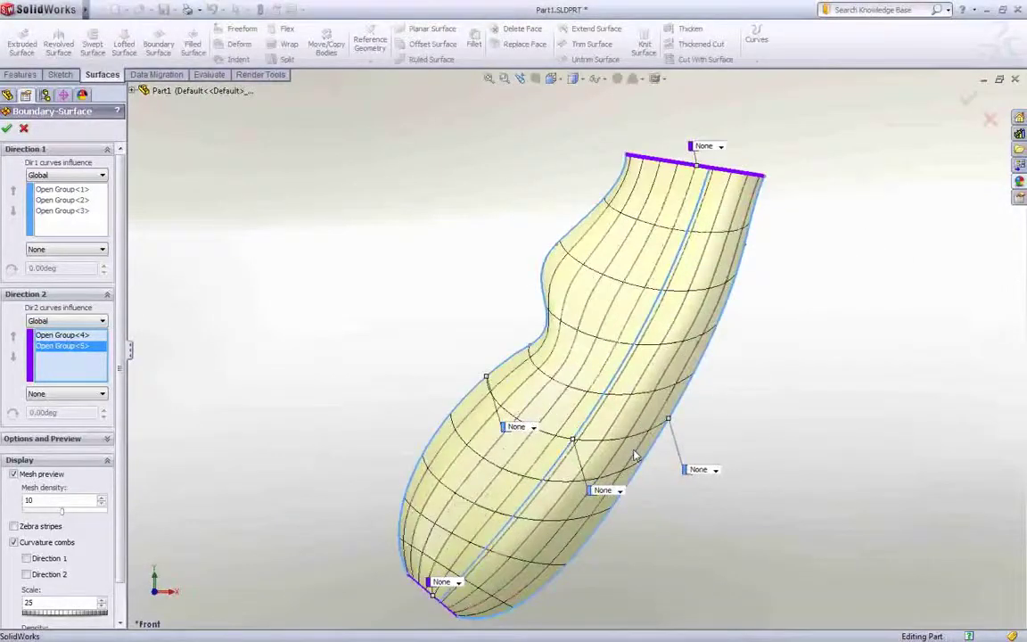
right_click(547, 335)
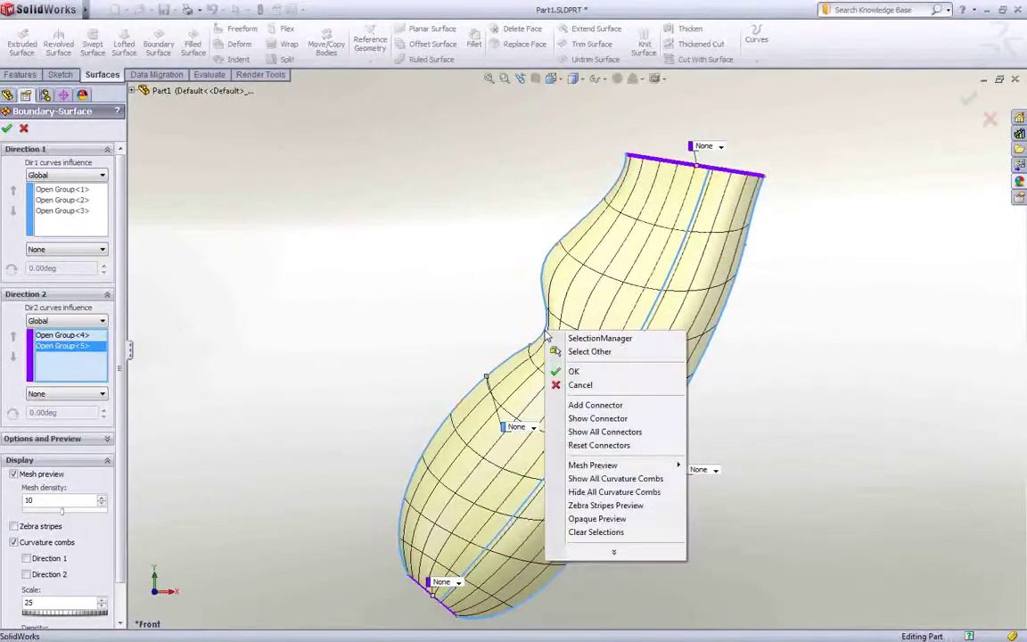
left_click(578, 407)
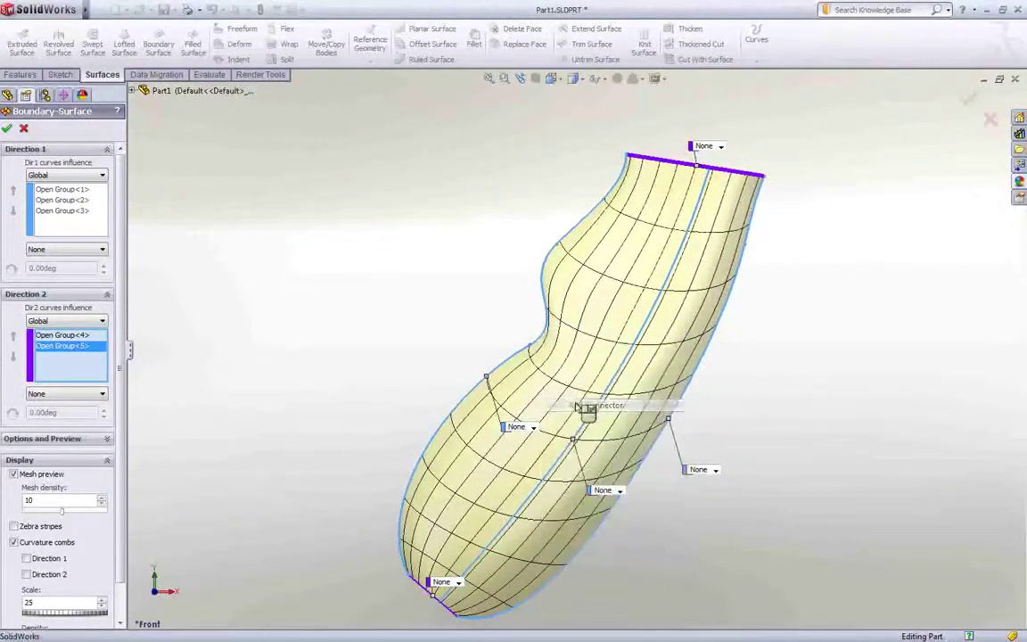
right_click(430, 458)
left_click(475, 268)
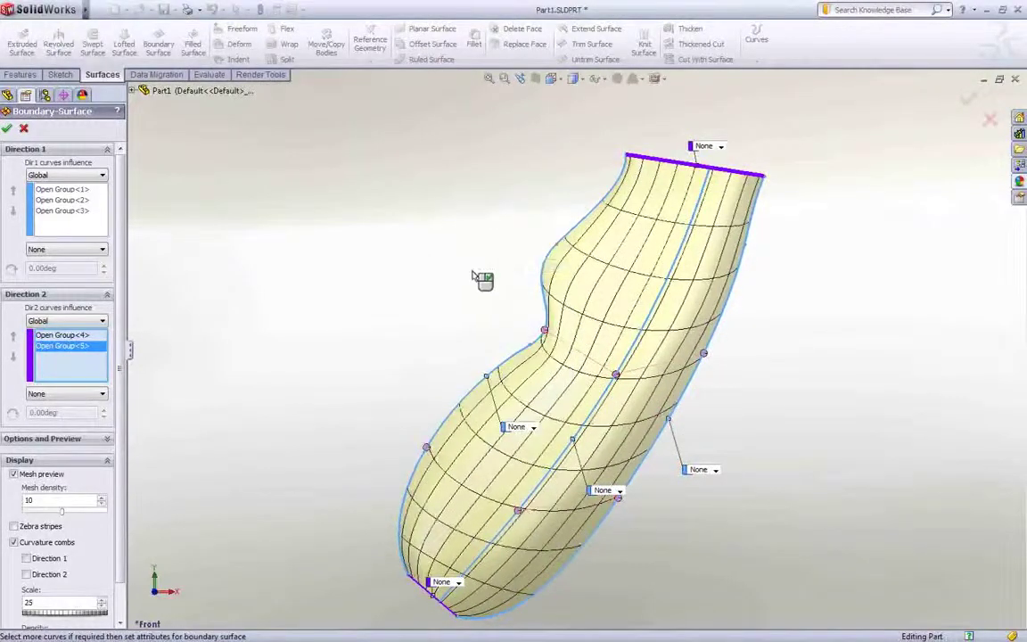
Step: Slide the connector points on the rear edge and middle spline downward or into line to even out the surface mesh
left_click(689, 402)
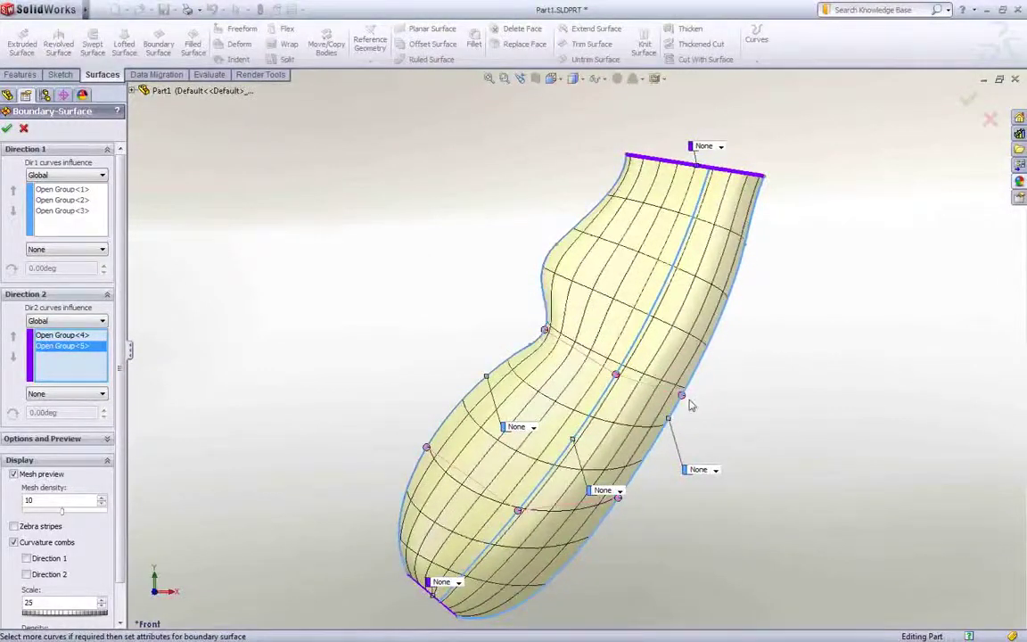
left_click(618, 372)
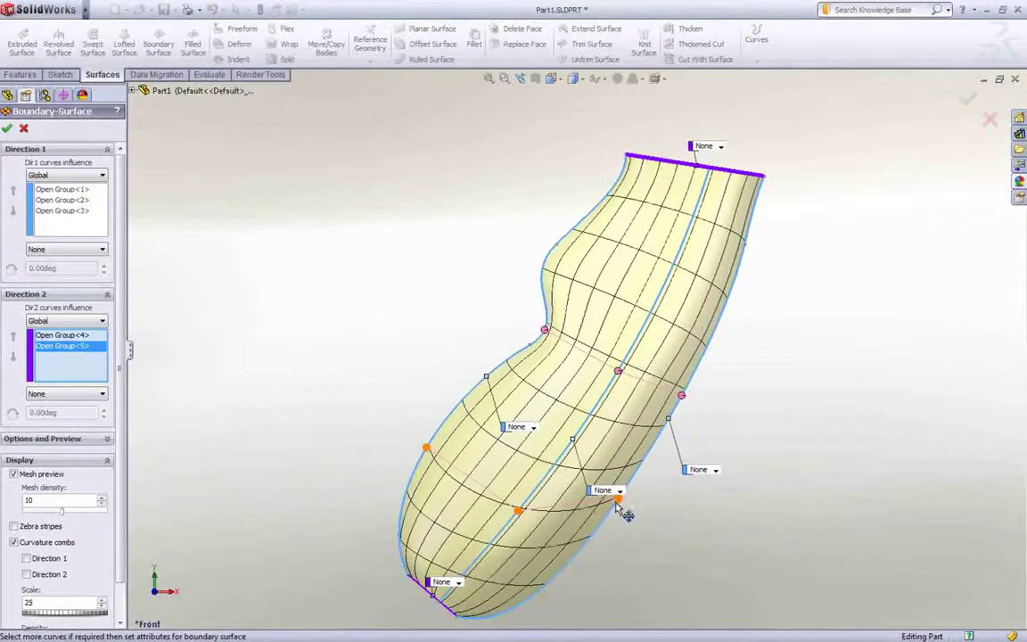
left_click(577, 546)
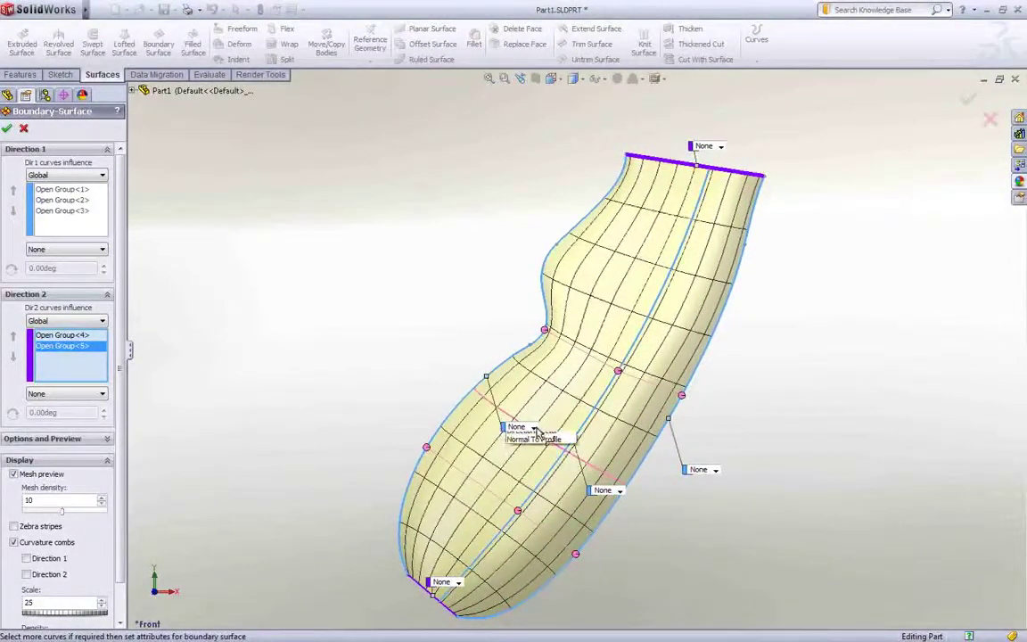
Step: Set the front and rear edge curves to Normal To Profile
left_click(538, 455)
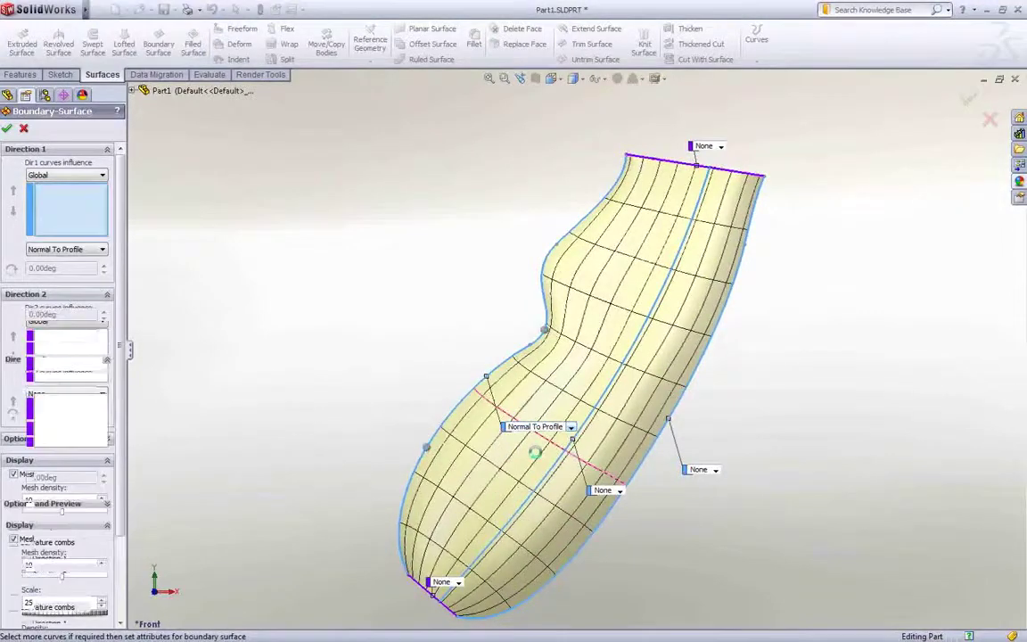
left_click(716, 471)
left_click(713, 505)
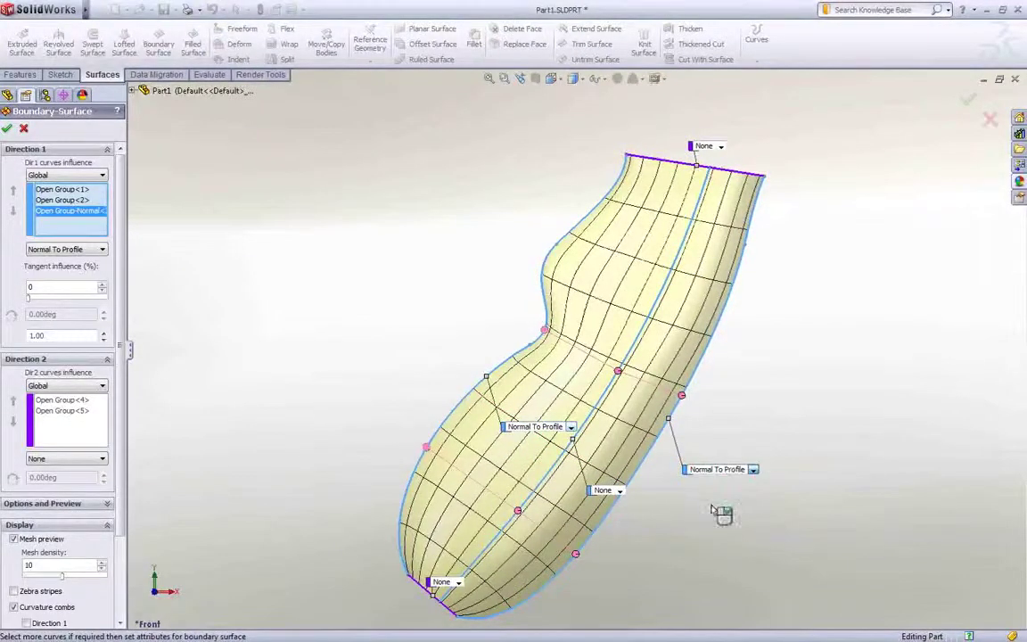
Step: Set the tangent influence to 100%, reduce the front edge's tangent length to 0.69, and accept the boundary surface
middle_click_drag(700, 471, 573, 426)
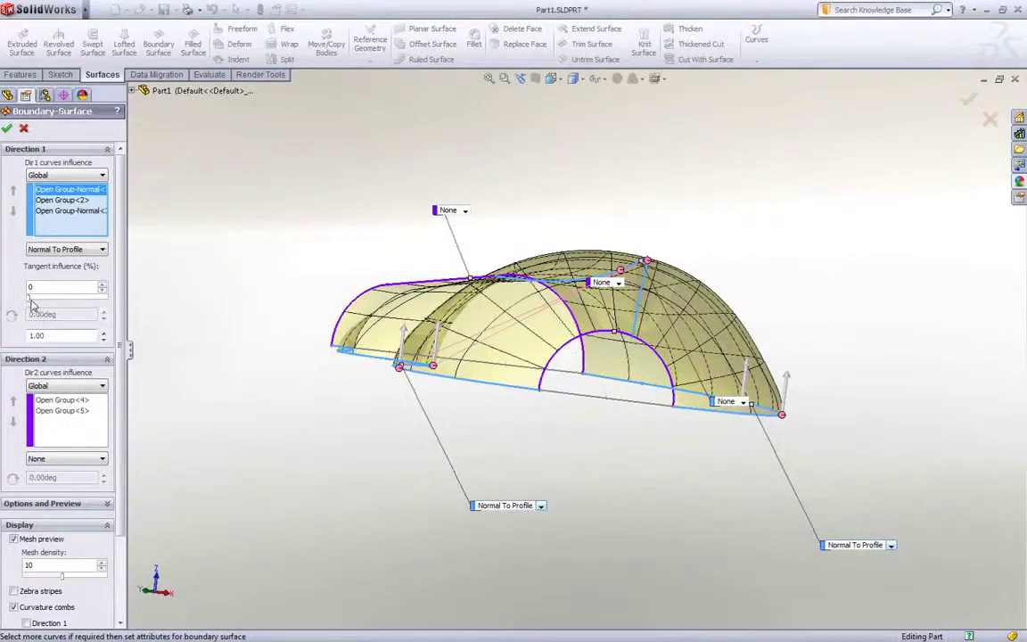
left_click_drag(113, 299, 116, 300)
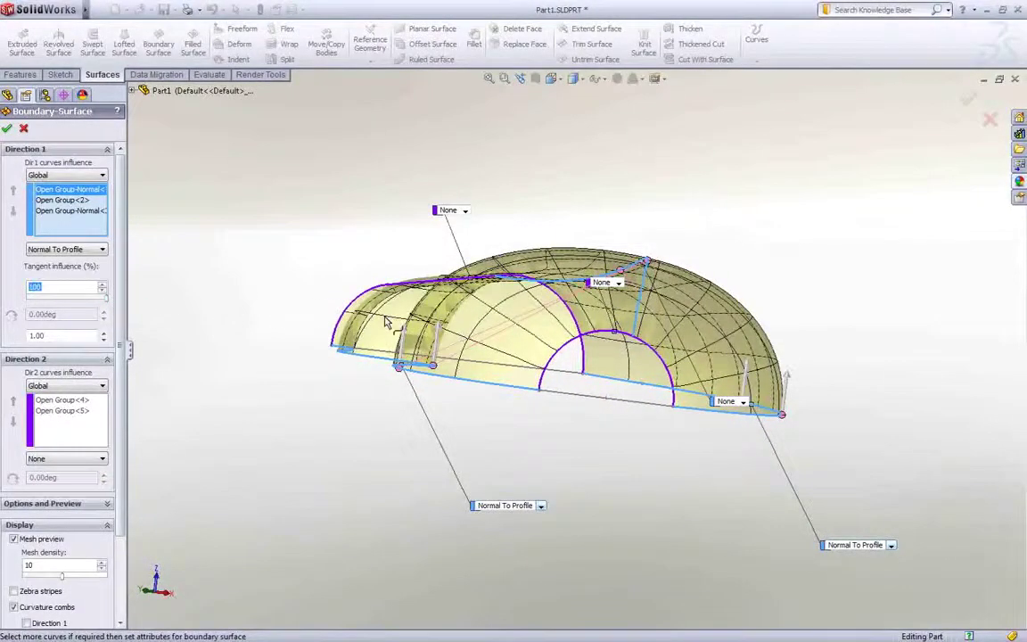
left_click_drag(400, 325, 400, 337)
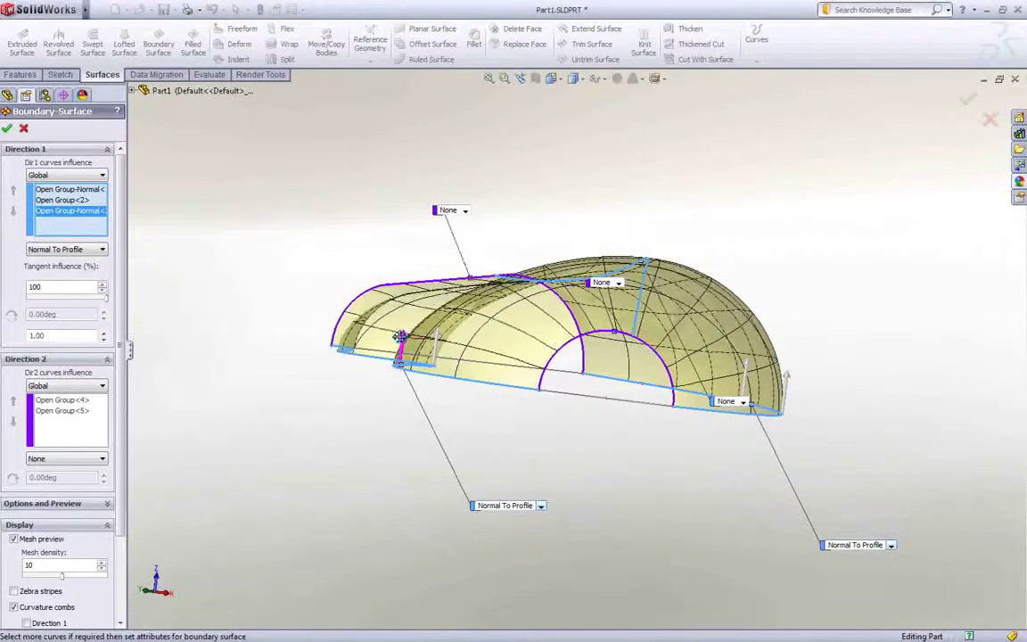
right_click(251, 289)
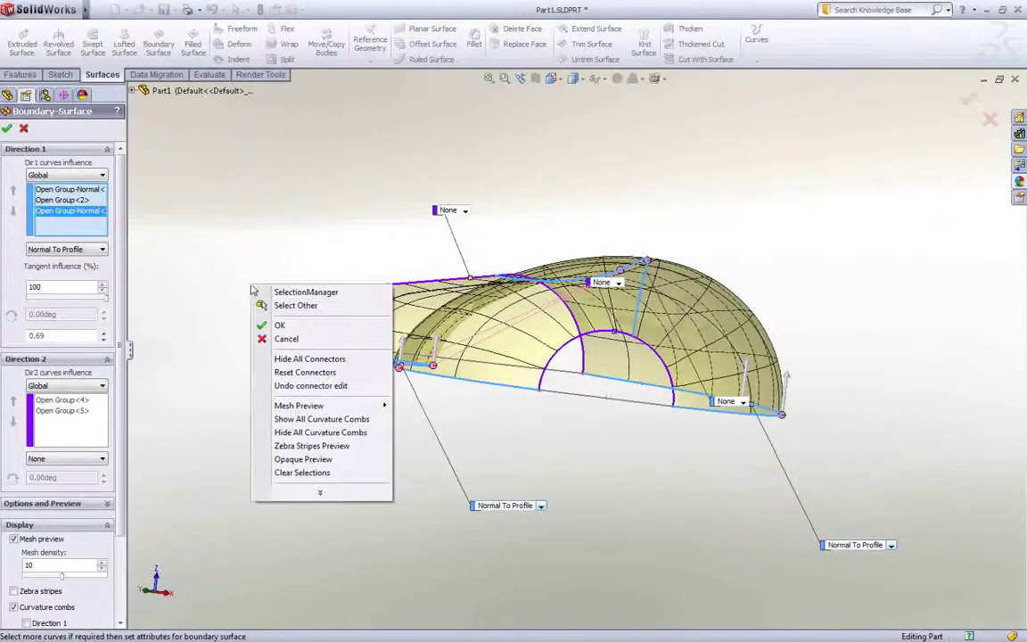
left_click(259, 327)
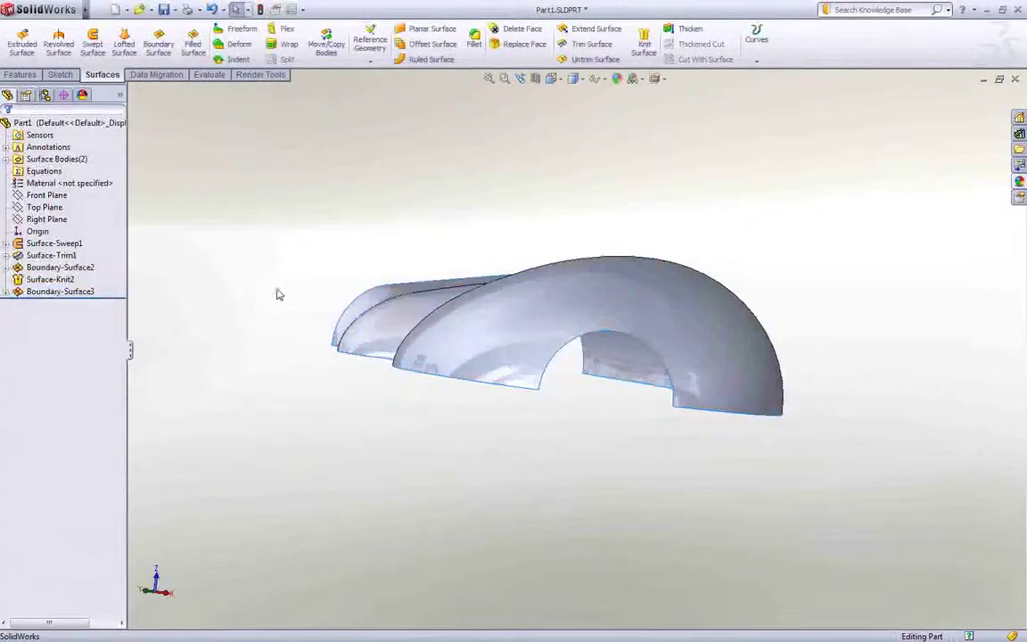
Step: Start a Freeform on the handle face and set its face transparency to 0.8
middle_click_drag(301, 228, 349, 309)
middle_click_drag(441, 310, 258, 134)
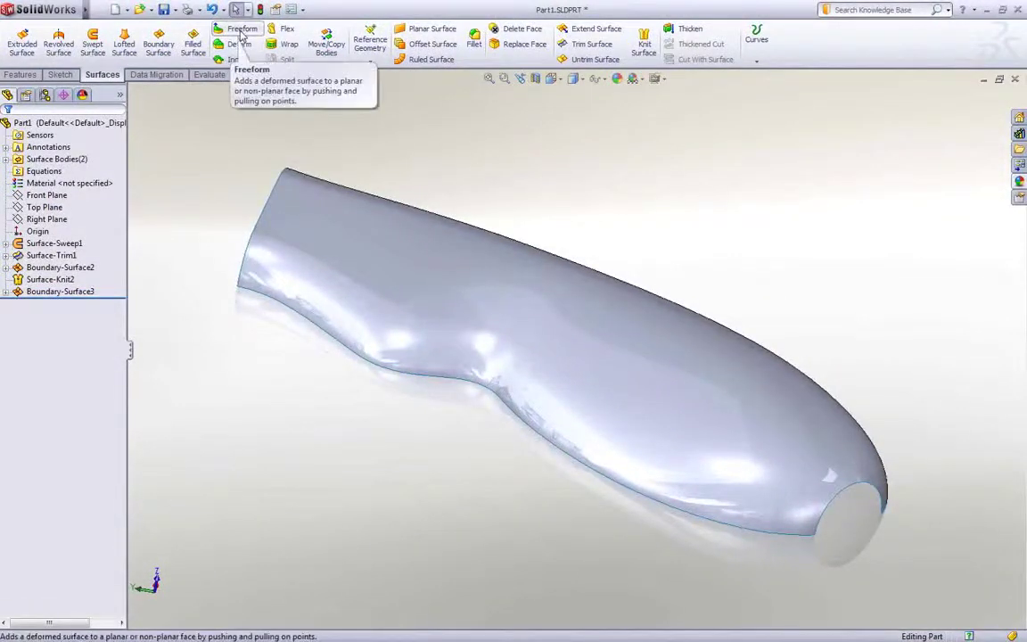
left_click(241, 31)
left_click(328, 269)
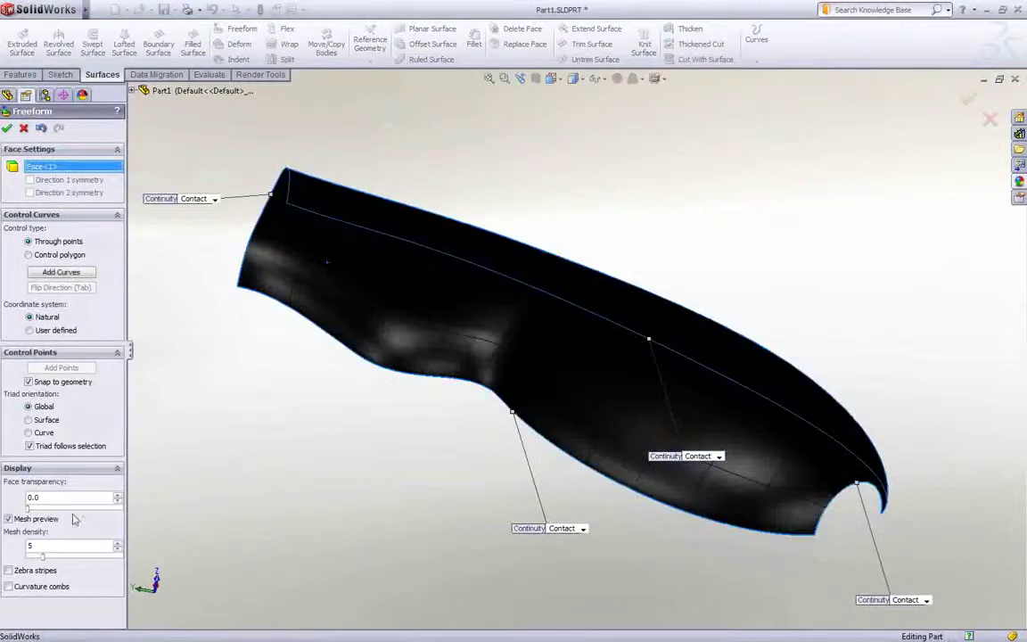
left_click_drag(40, 510, 102, 509)
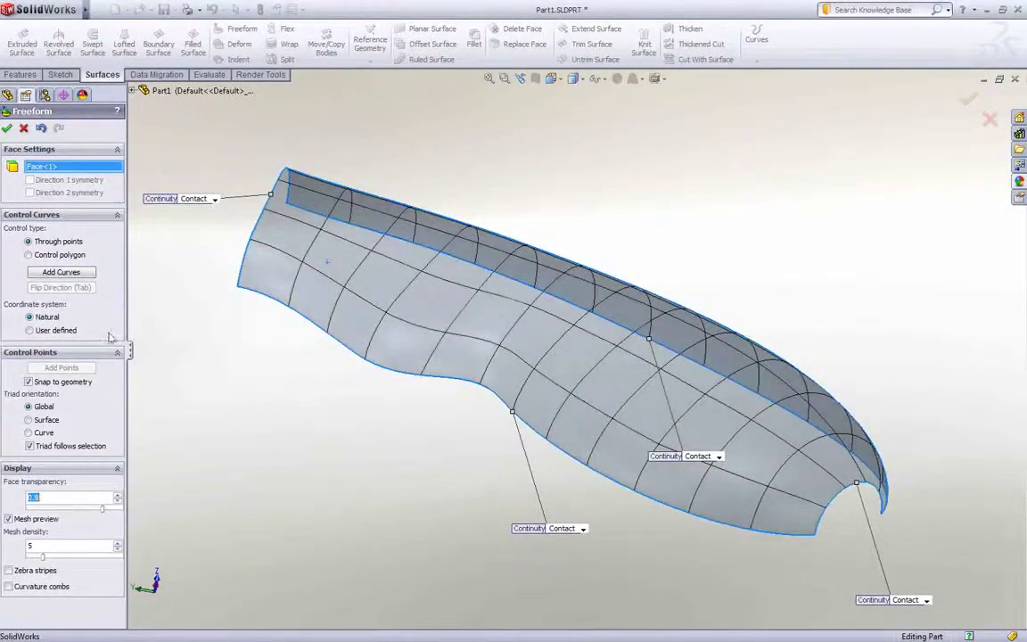
Step: Add control curves across and along the handle face and set the front edge's continuity to Moveable/Tangent
left_click(81, 273)
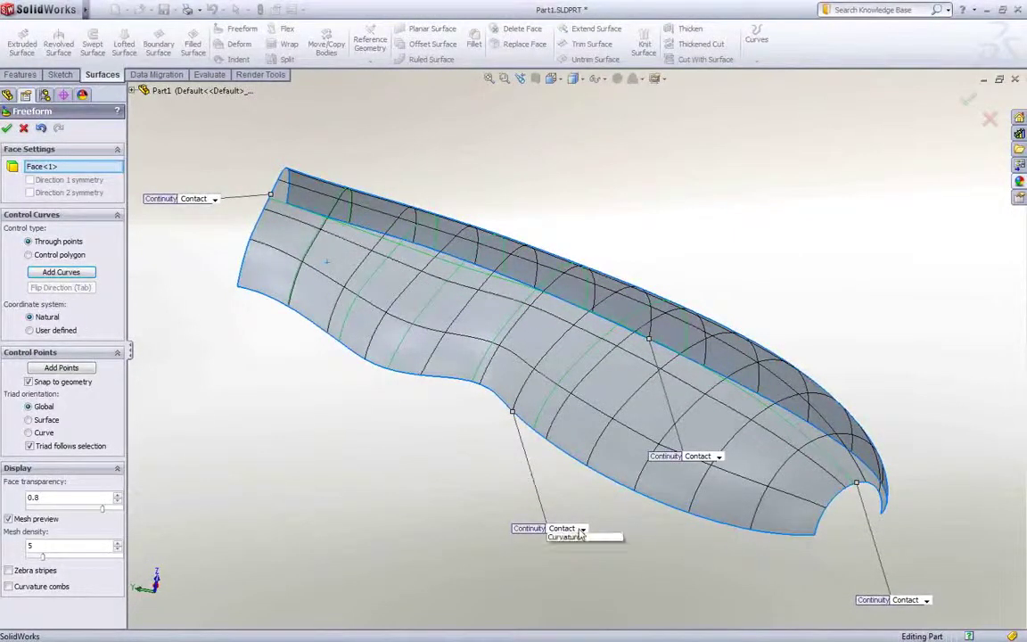
left_click(575, 536)
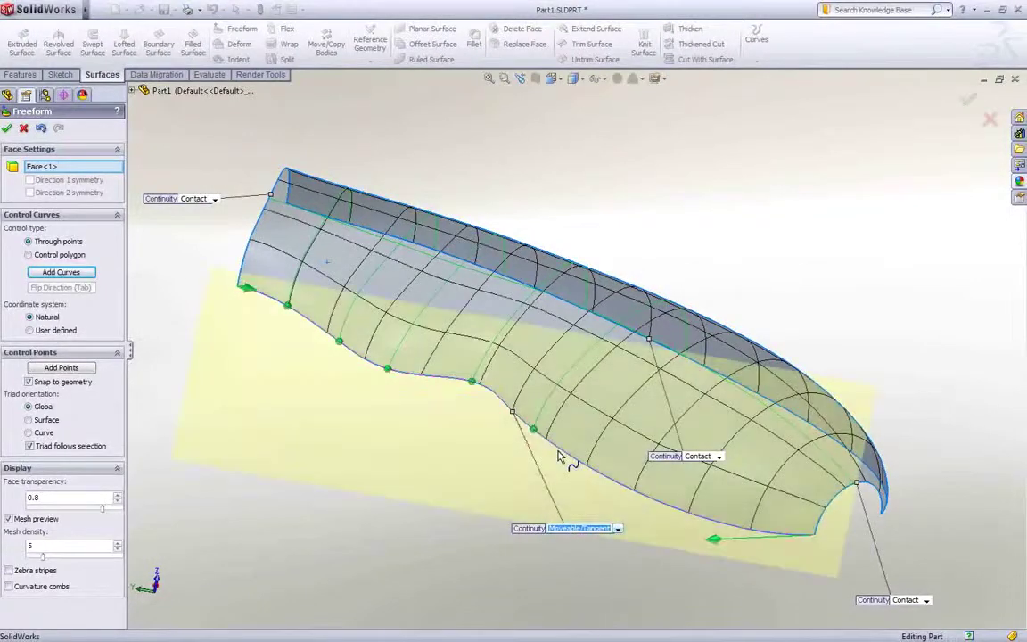
Step: Try to reshape the handle's front edge by pulling its control points, and undo the changes
left_click(533, 431)
left_click_drag(527, 452, 361, 339)
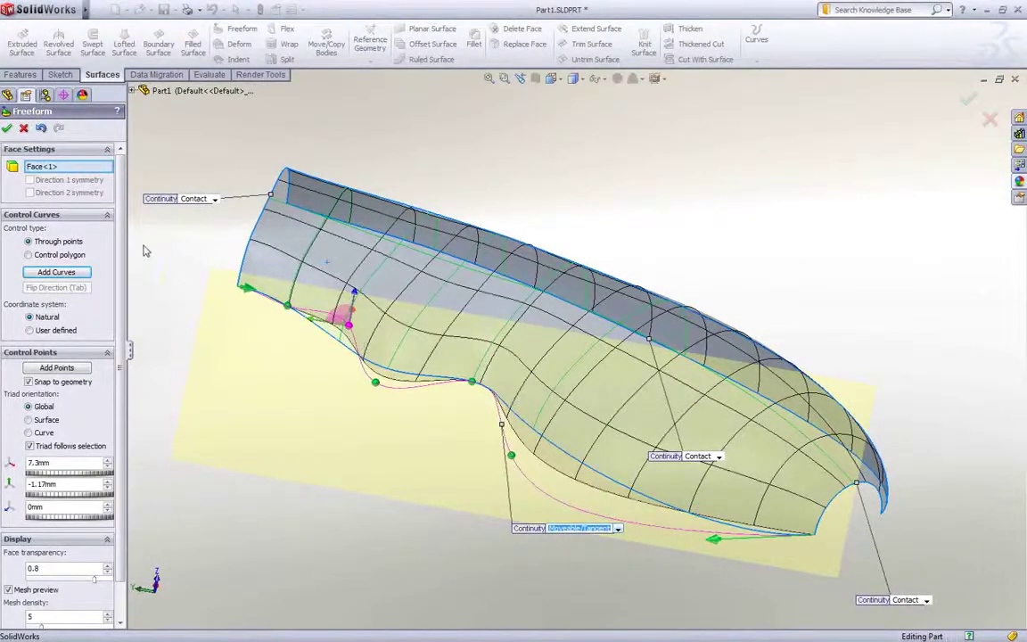
left_click(41, 128)
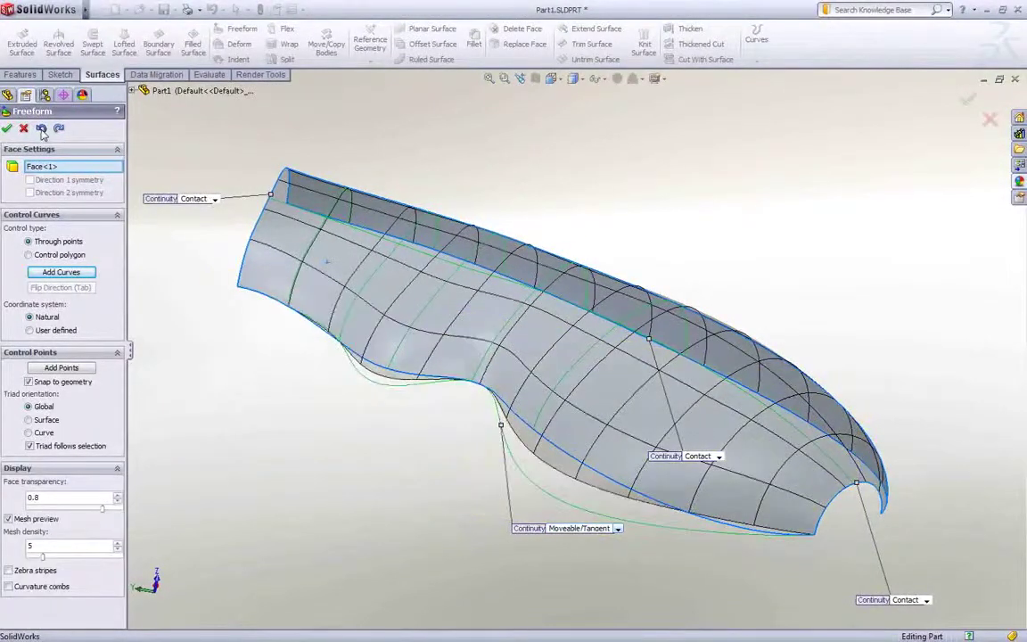
Step: Push the control point on the finger-dip cross curve inward by 3.45 mm along Z
left_click(460, 272)
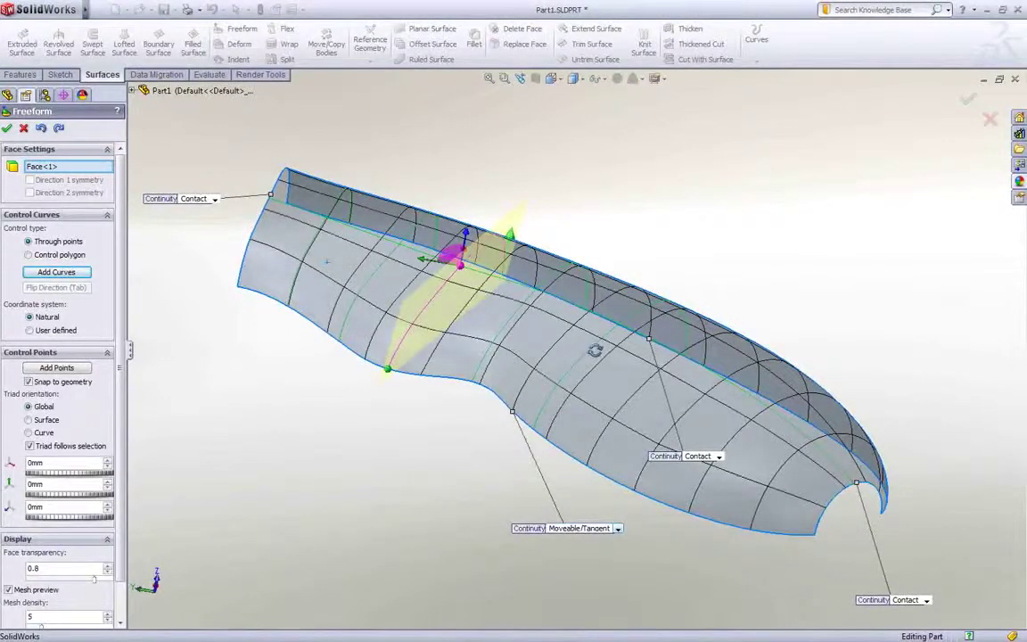
middle_click_drag(595, 350, 654, 284)
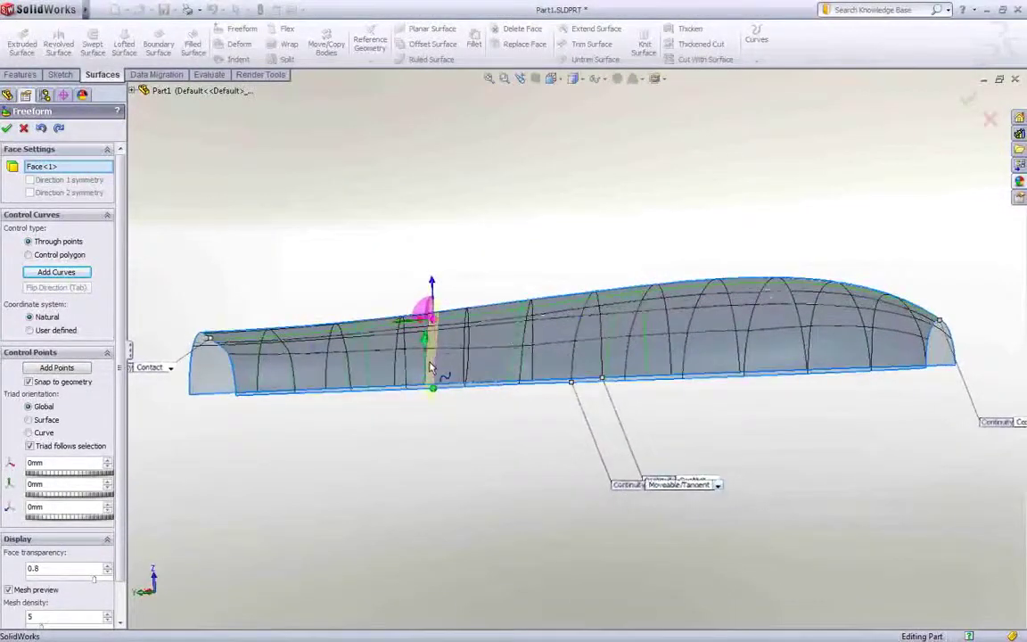
scroll(430, 366, "down", 2)
left_click_drag(451, 262, 452, 288)
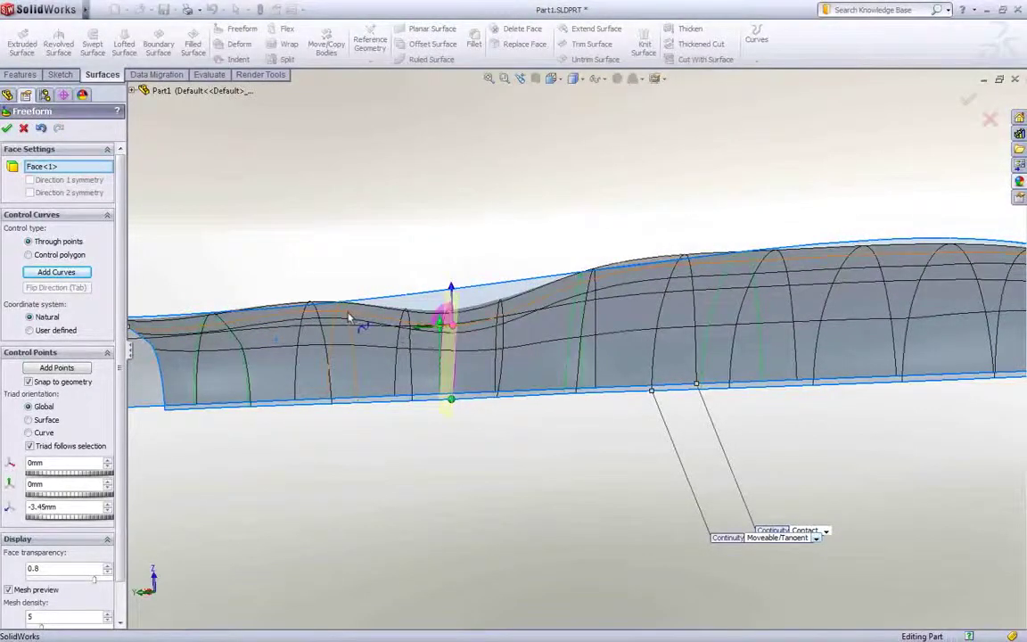
Step: Push in the control points on both sides of the finger dip, the one toward the bulge by 0.97 mm, and accept the Freeform
left_click(356, 316)
left_click_drag(348, 276, 351, 295)
left_click(580, 291)
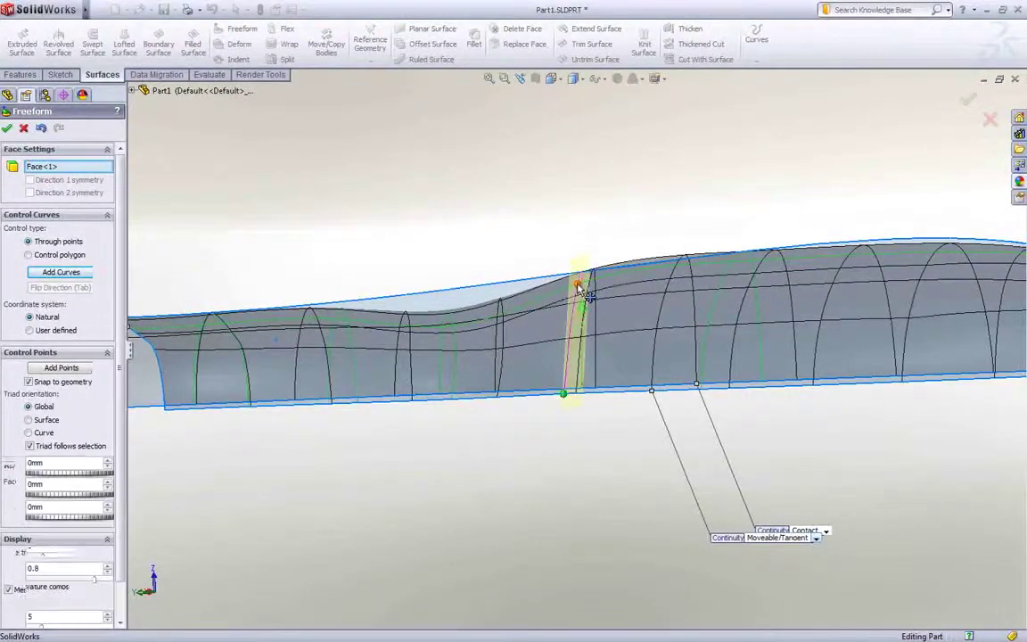
left_click_drag(575, 246, 576, 254)
right_click(575, 218)
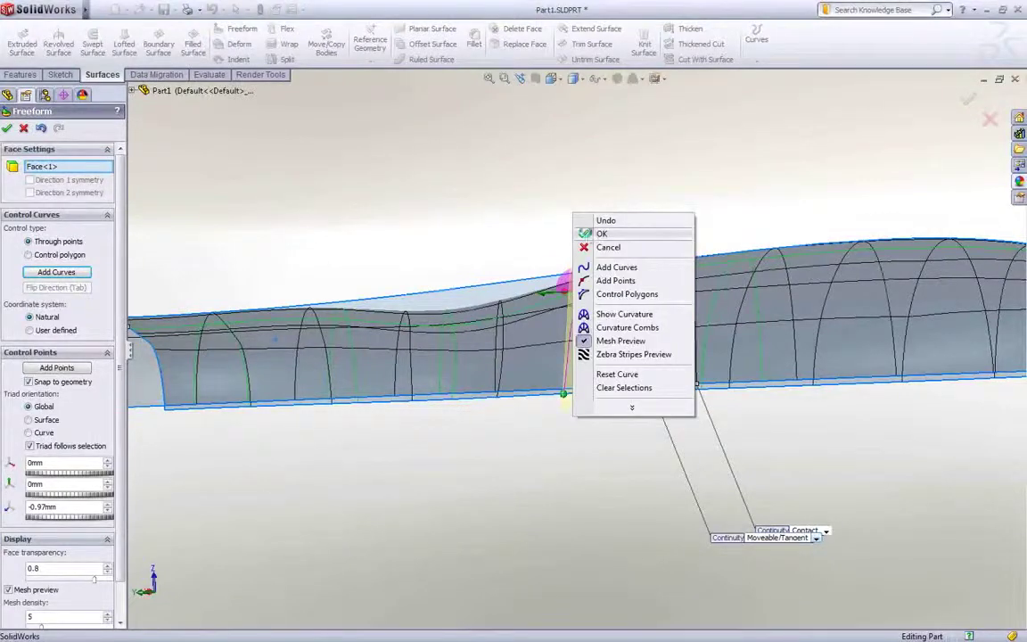
left_click(586, 234)
Step: Try bending the handle by about -24.55 degrees with Flex, using the triad moved to Trim Plane 2, and cancel it
scroll(586, 233, "up", 4)
middle_click_drag(563, 216, 565, 339)
key("ctrl+1")
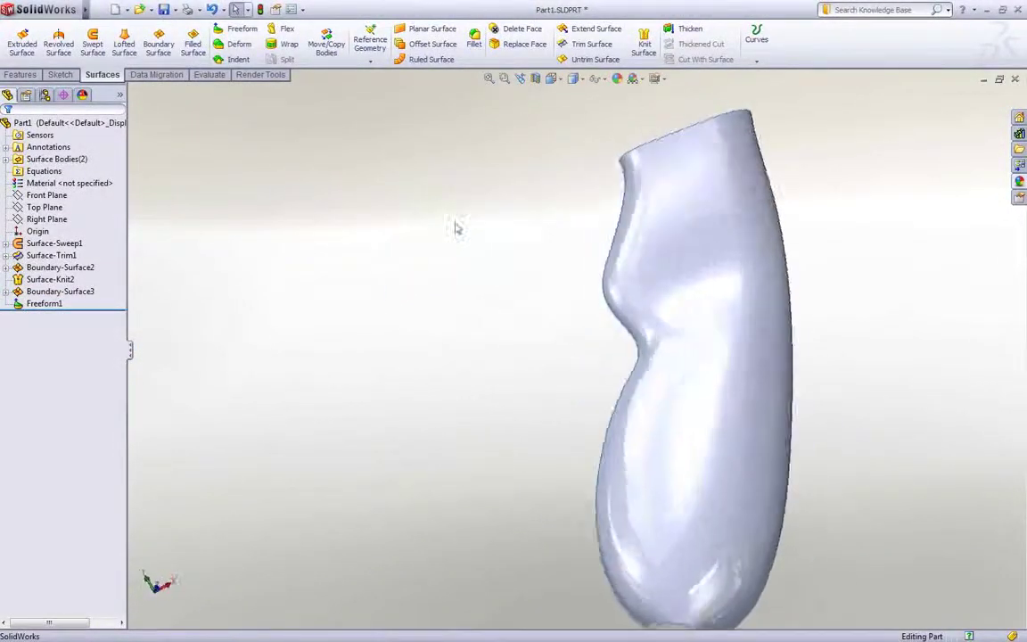
left_click(287, 30)
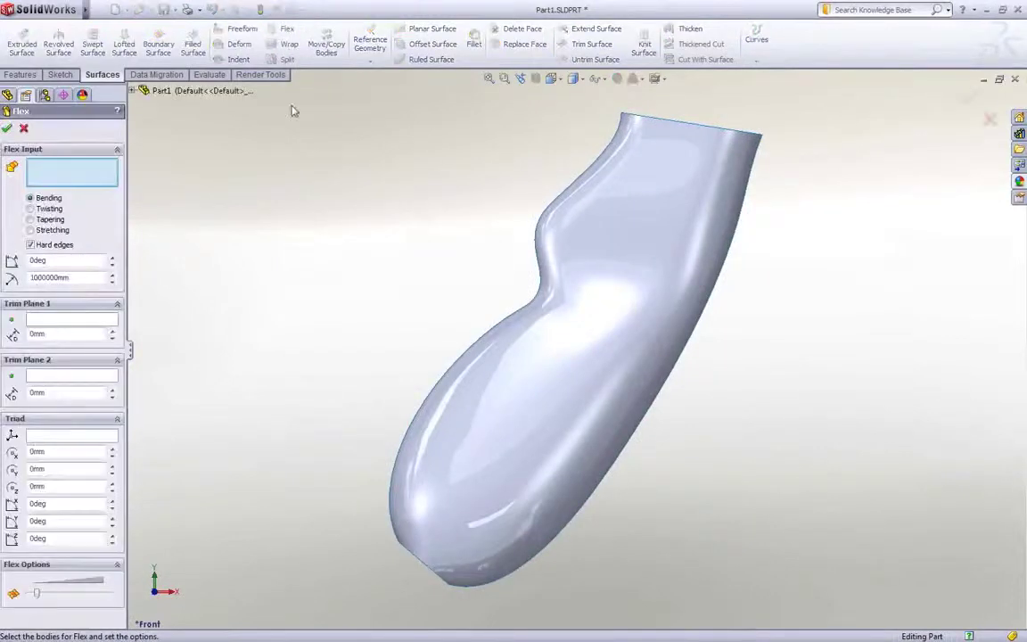
left_click(494, 386)
right_click(582, 369)
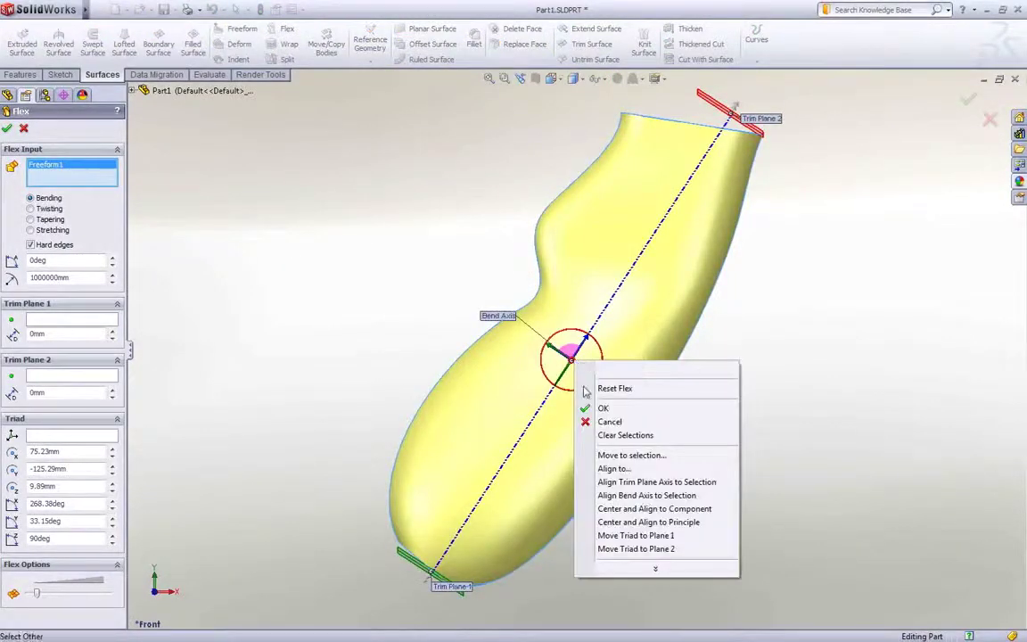
left_click(614, 549)
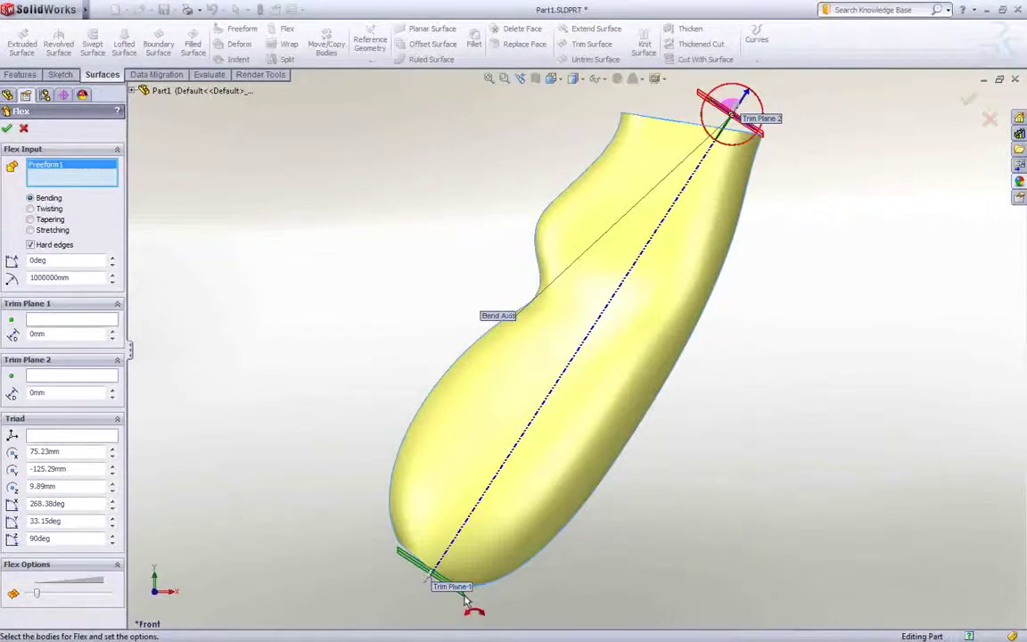
left_click_drag(465, 601, 434, 577)
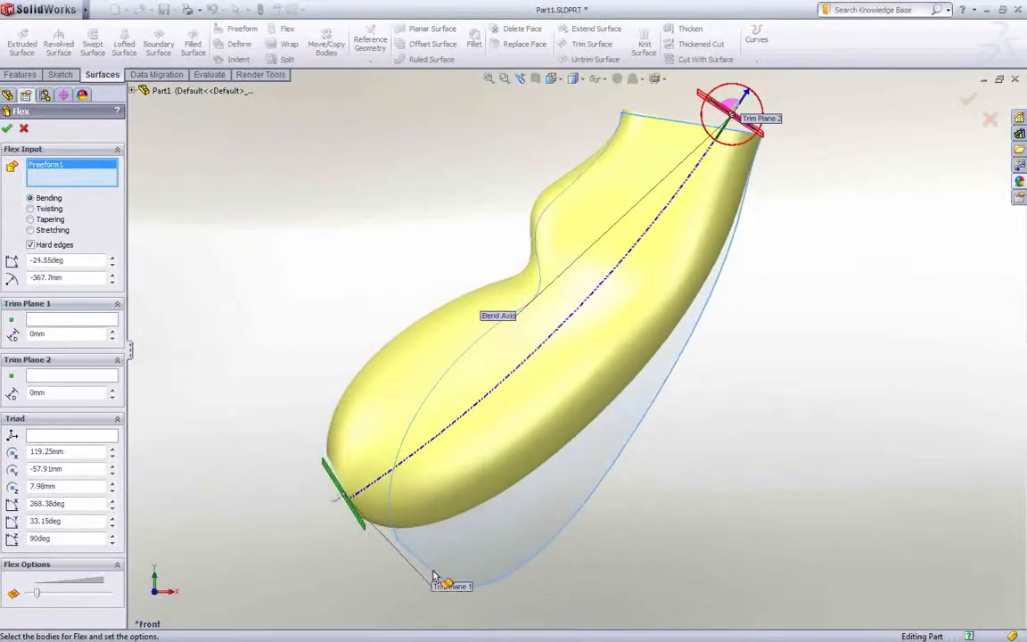
key("Escape")
Step: Show the hidden dryer body surface, Surface-Knit2, and fit the whole model in view
left_click(6, 159)
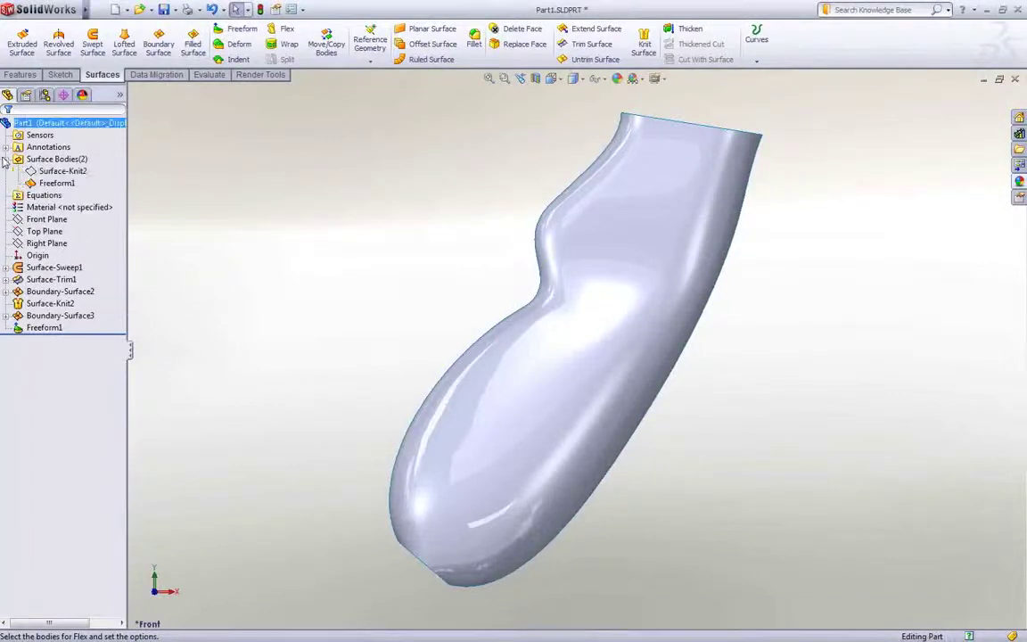
left_click(44, 172)
left_click(53, 149)
left_click(250, 217)
key("f")
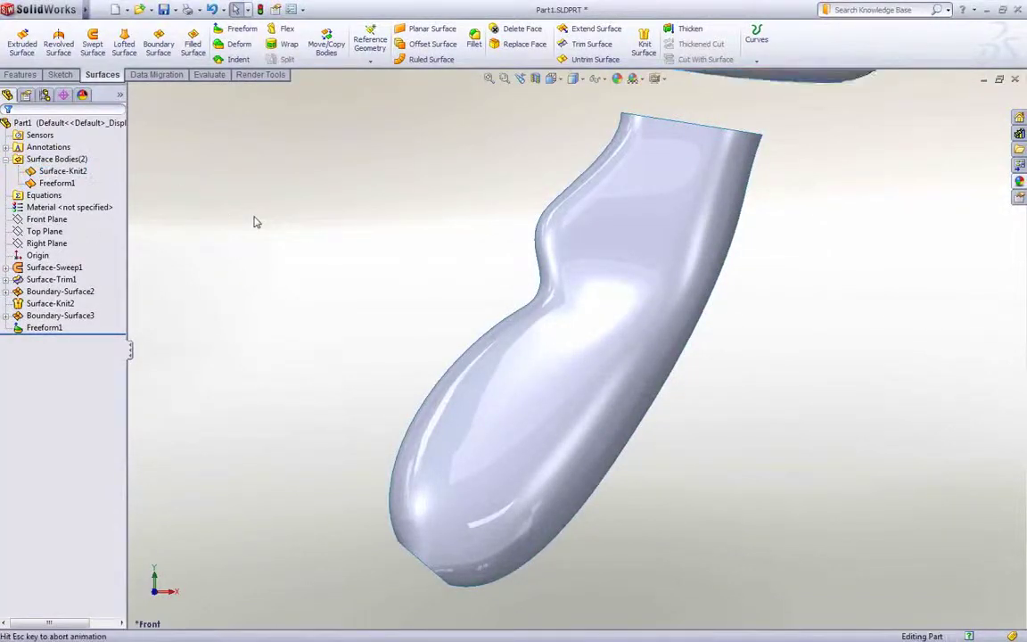
Step: Extend the handle's upper edge into the dryer body by a distance of 26.80 mm using the Same surface extension type
middle_click_drag(612, 371, 735, 260)
scroll(570, 373, "down", 5)
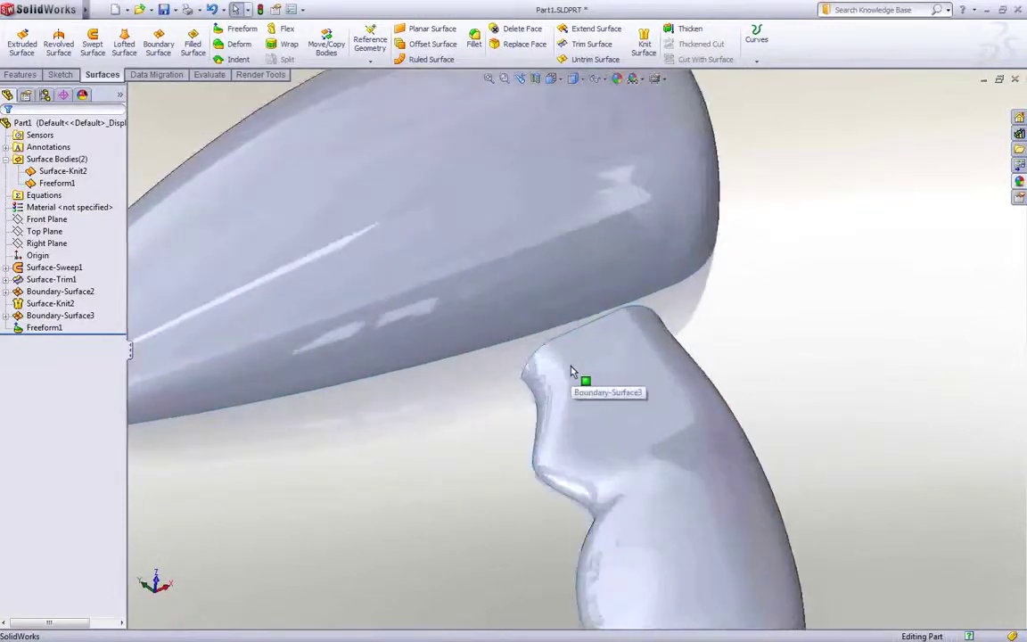
left_click(592, 28)
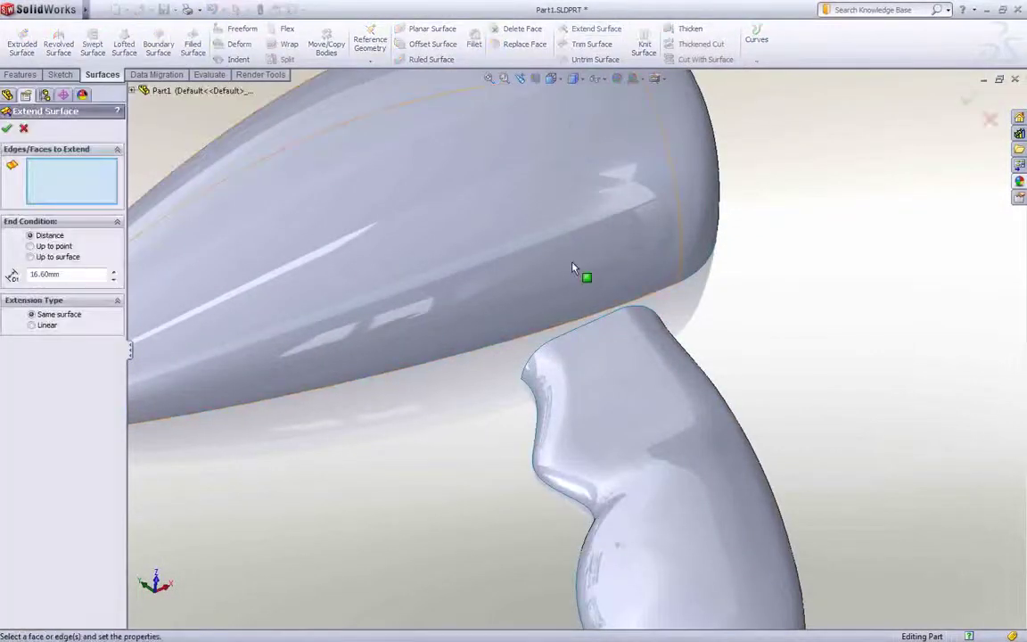
left_click(564, 344)
left_click_drag(556, 268, 536, 255)
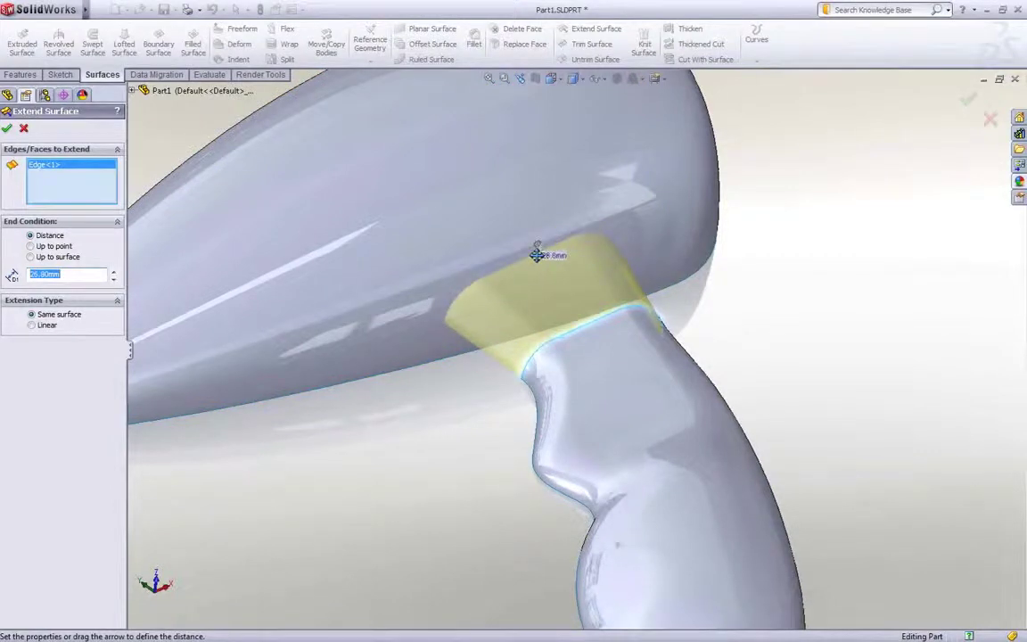
left_click(66, 259)
left_click(172, 273)
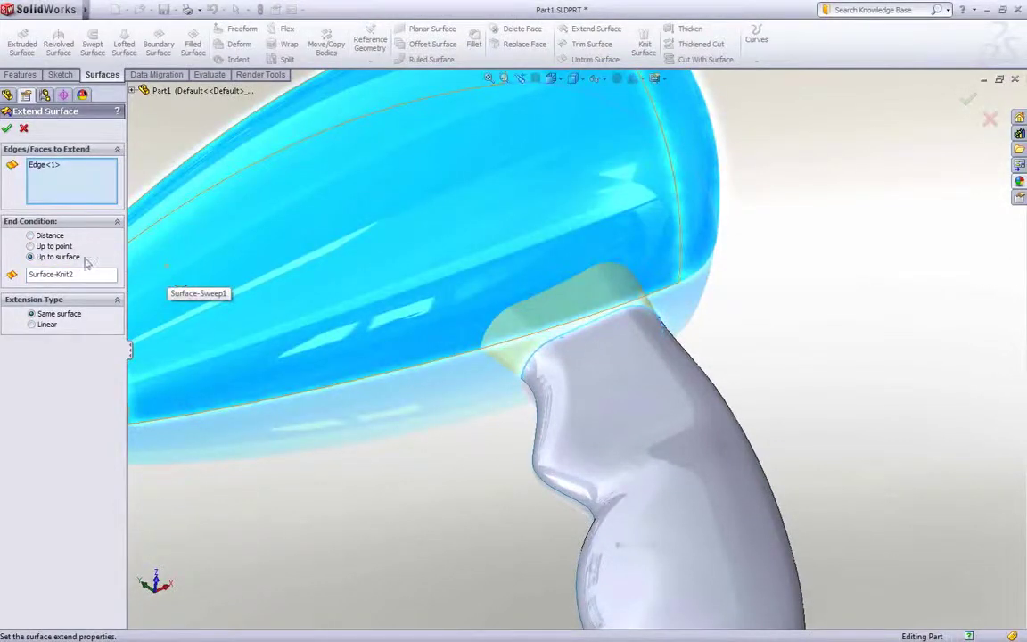
left_click(45, 234)
left_click(7, 129)
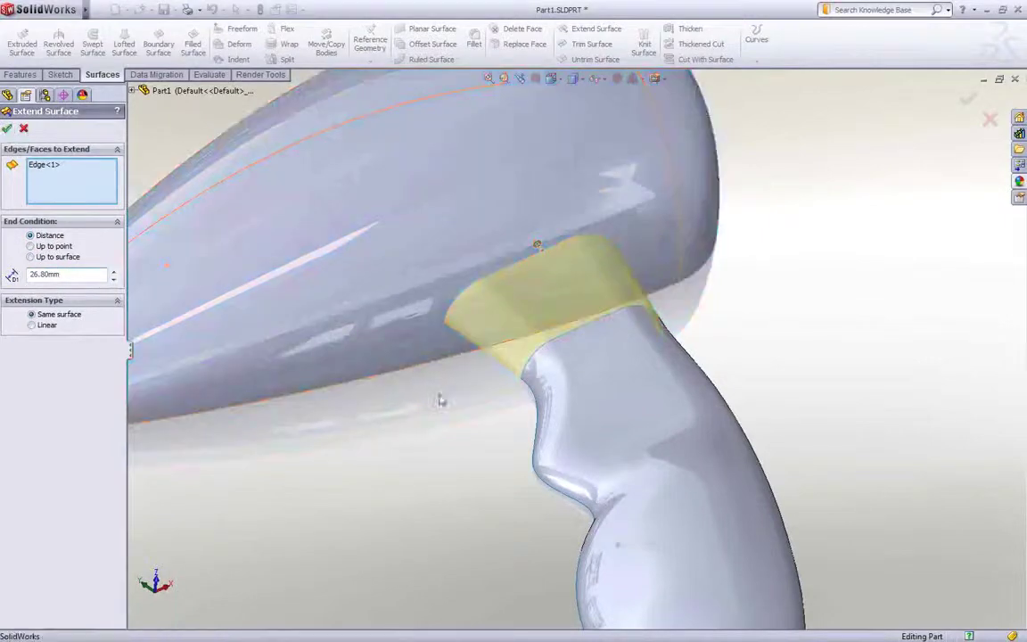
Step: Mutually trim the dryer body and extended handle surfaces, keeping the main body shell and the handle outside it
middle_click_drag(400, 321, 617, 281)
left_click(591, 43)
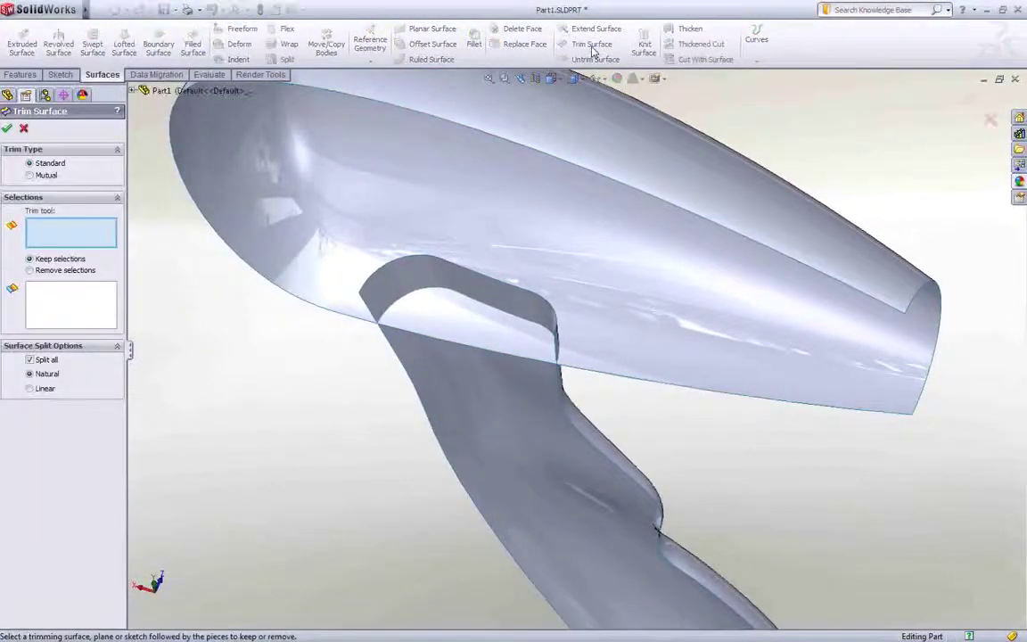
left_click(45, 175)
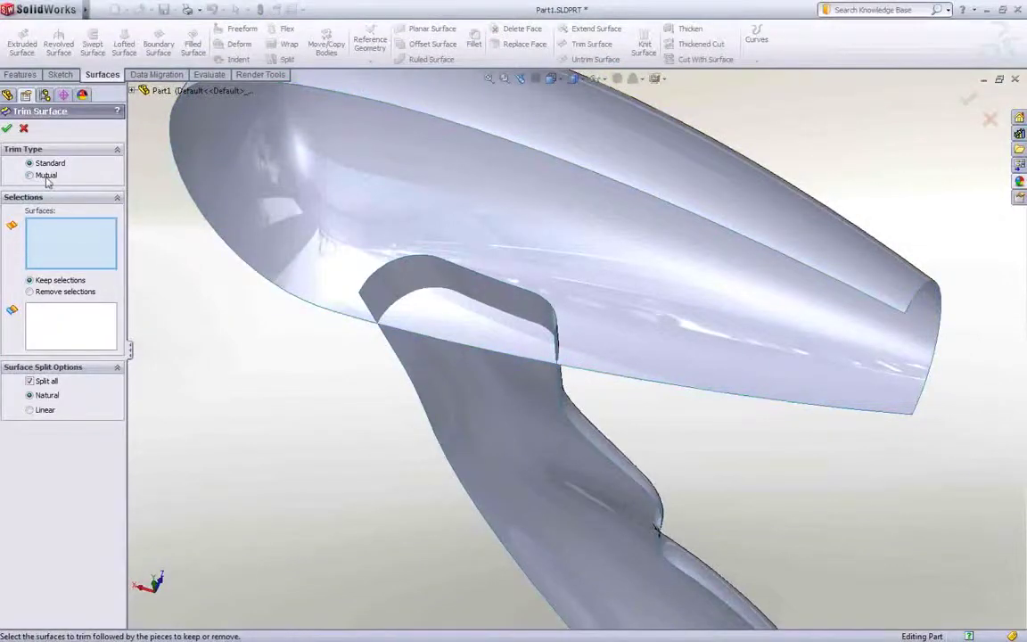
left_click(290, 234)
left_click(448, 393)
left_click(93, 326)
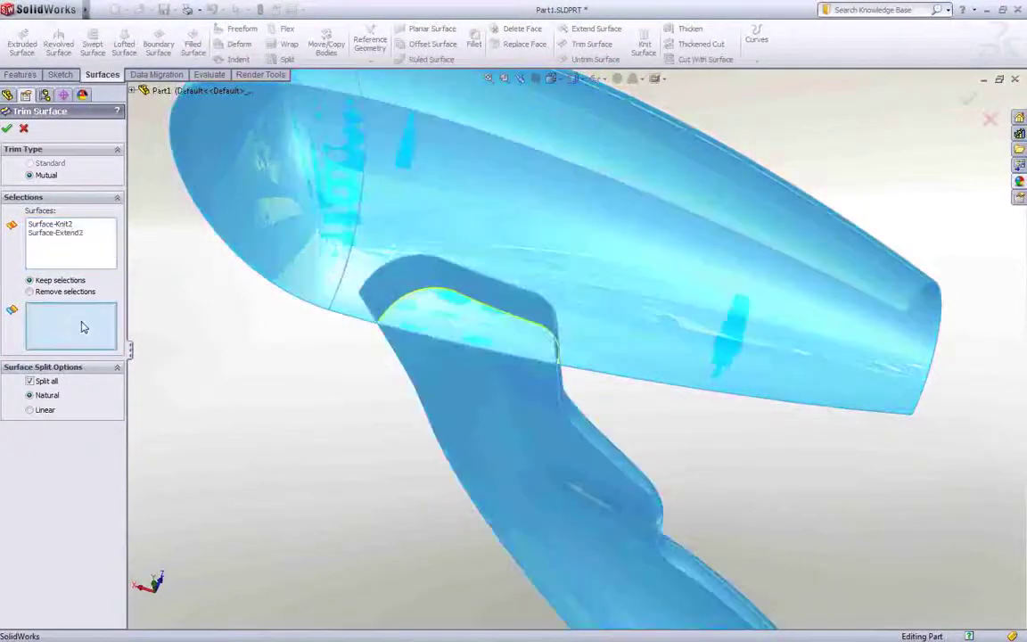
left_click(482, 243)
key("Return")
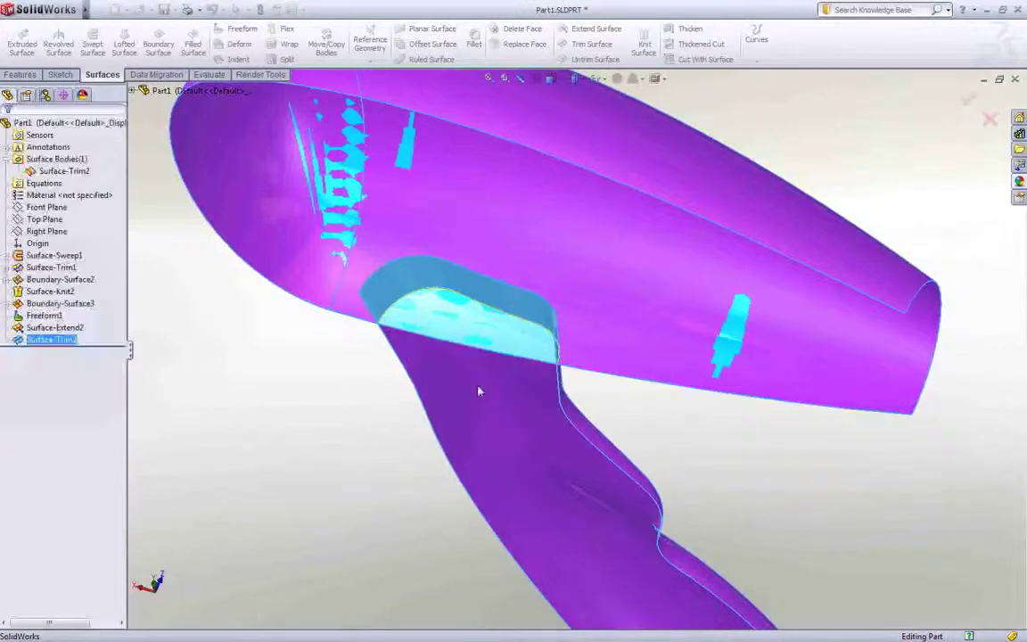
Step: Set up a face fillet using the dryer body's lower face and the handle's face as the two face sets
key("ctrl+1")
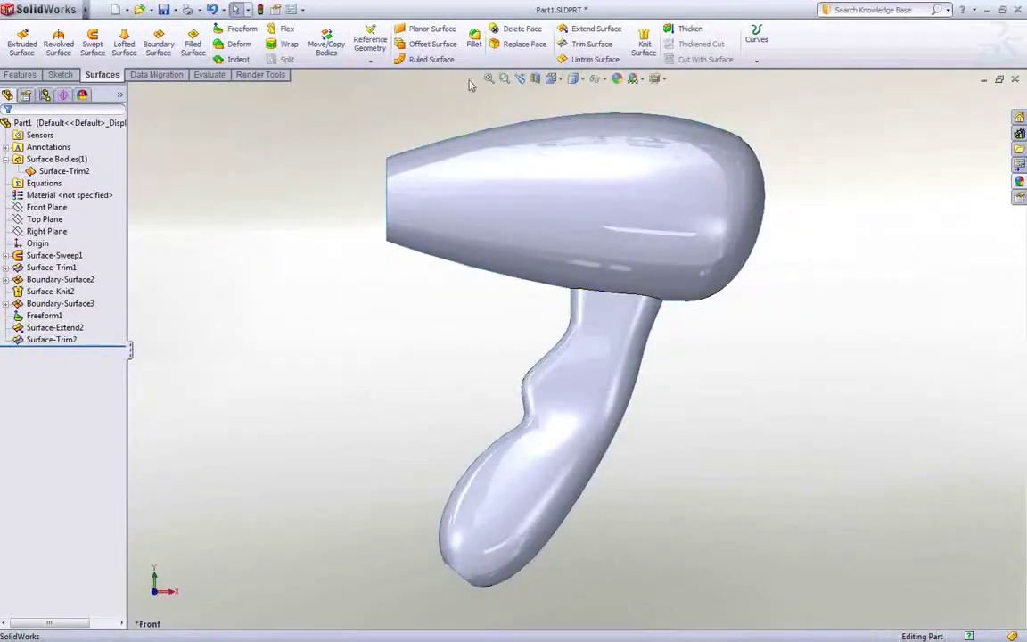
left_click(473, 40)
scroll(609, 329, "down", 4)
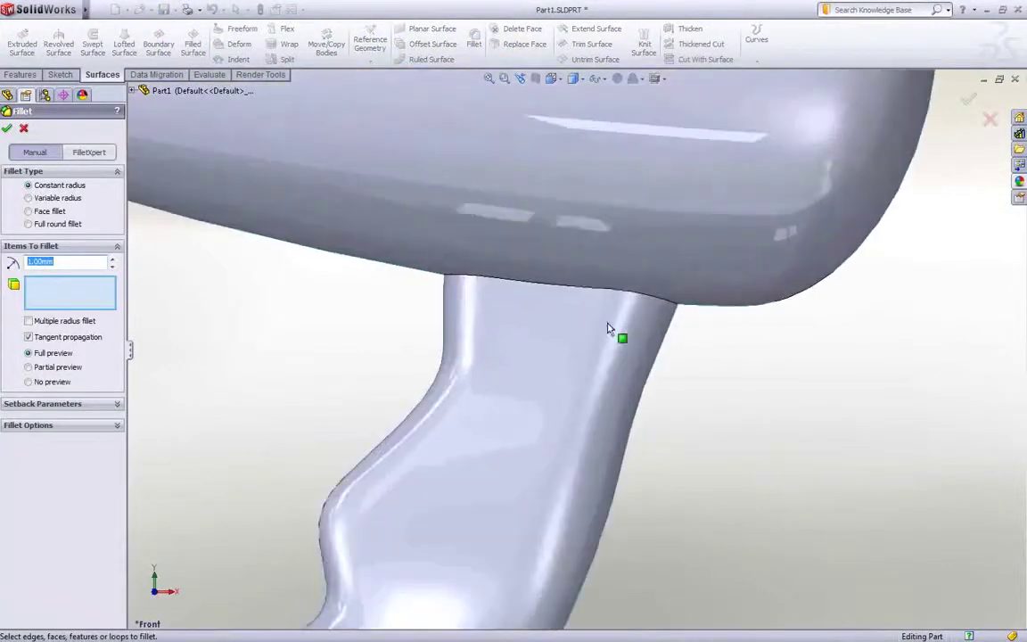
scroll(579, 332, "down", 2)
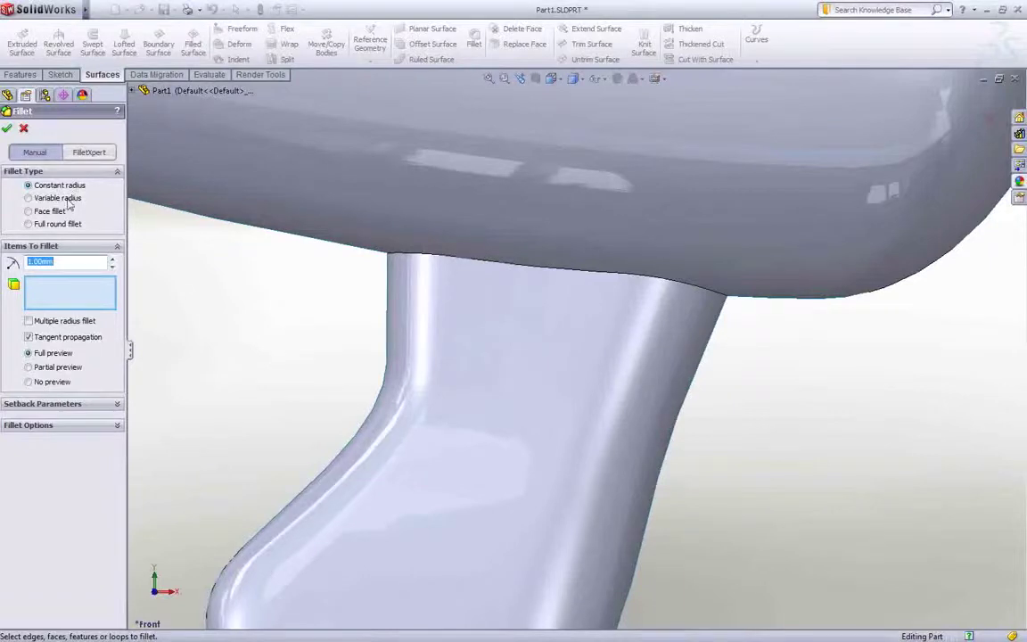
left_click(28, 211)
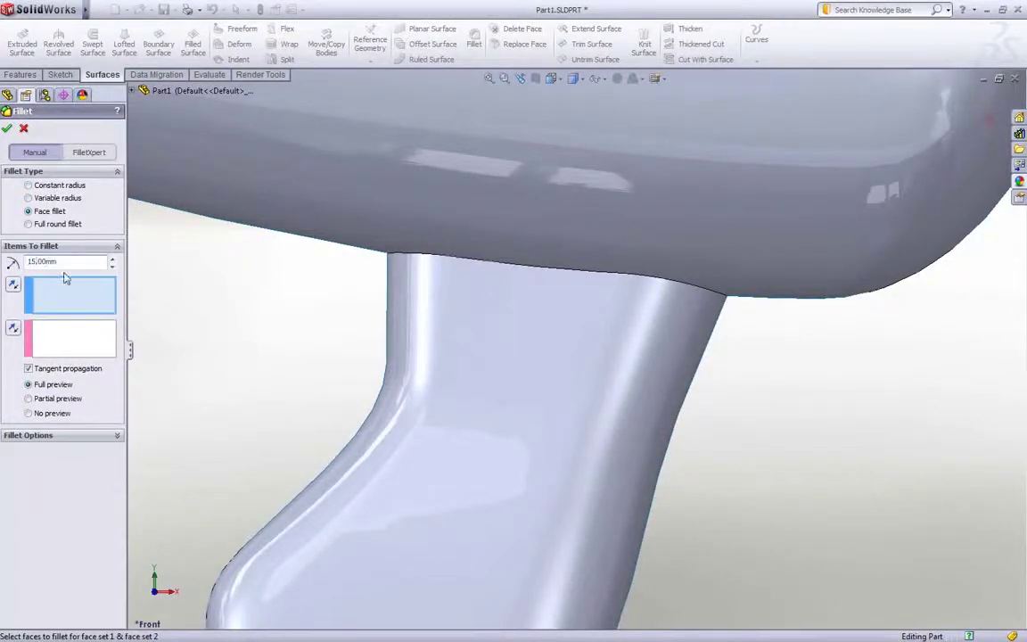
left_click(331, 244)
left_click(99, 347)
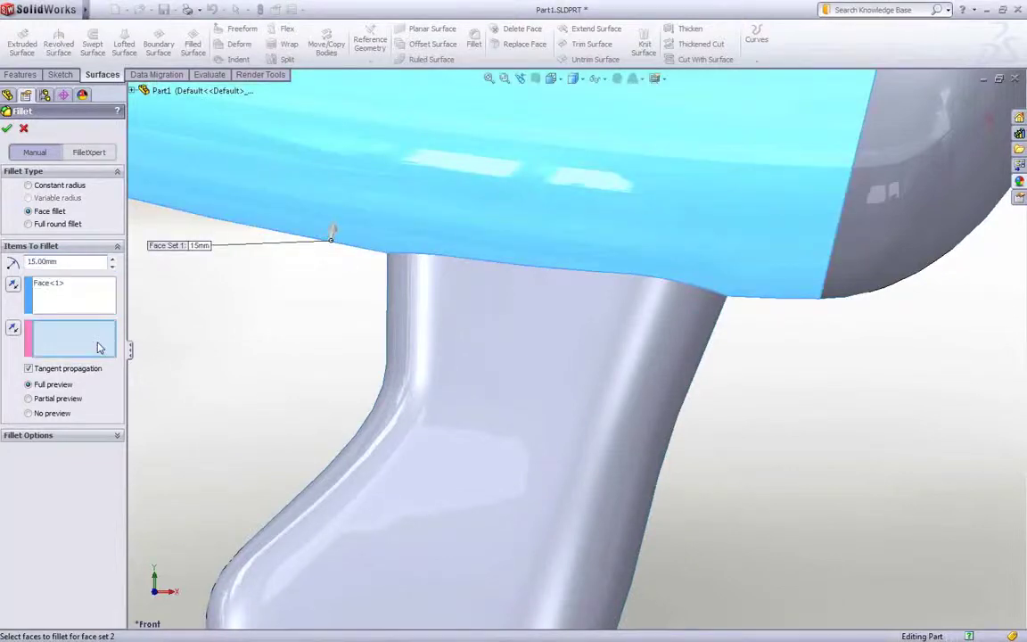
left_click(437, 324)
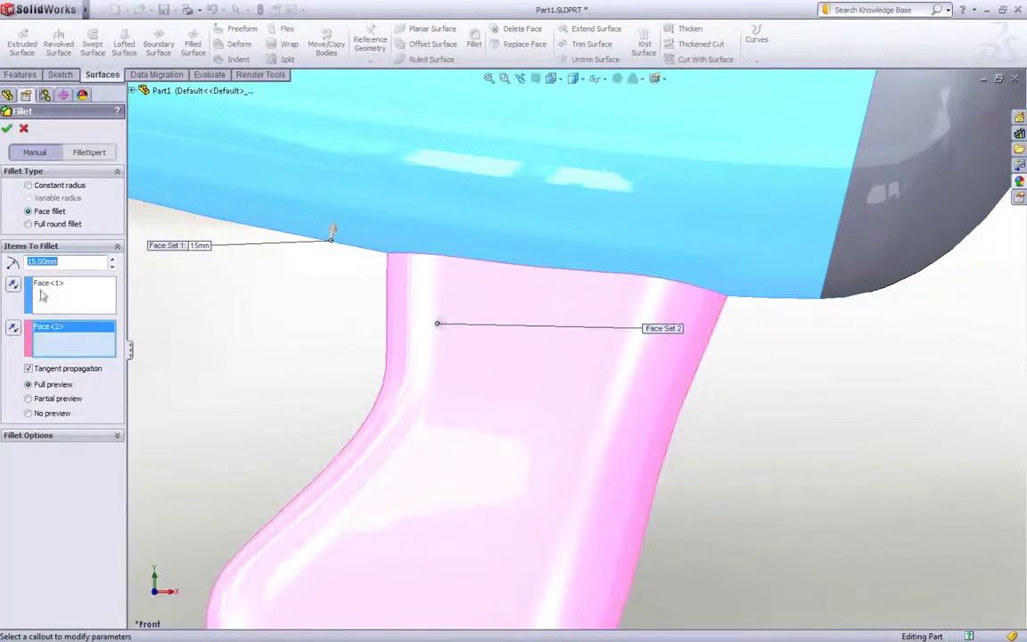
Step: Make the face fillet constant width and curvature continuous, set its value to 20 mm, and create it
left_click(39, 437)
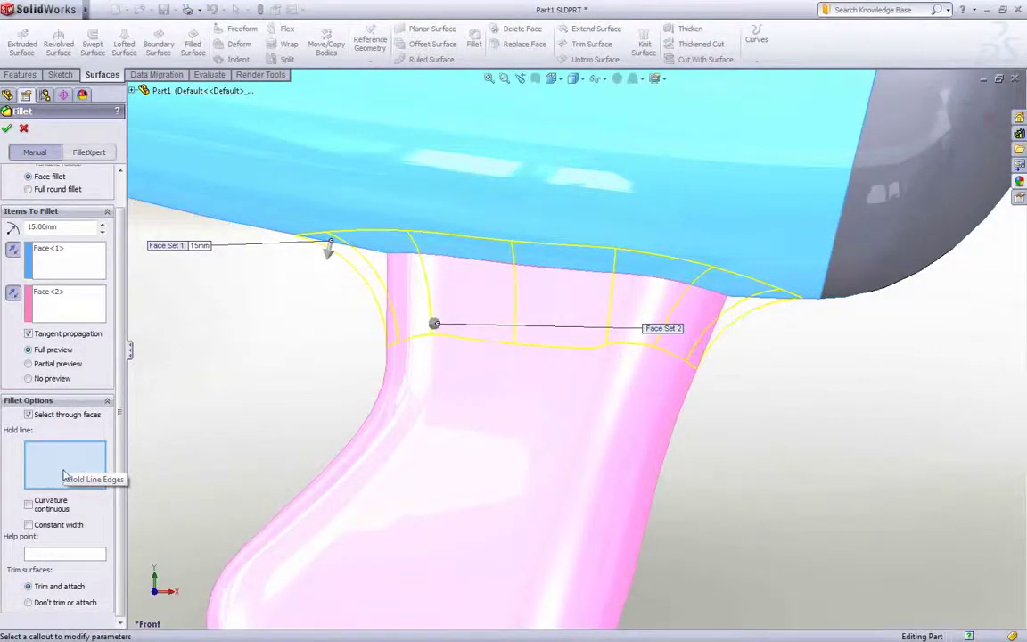
left_click(62, 527)
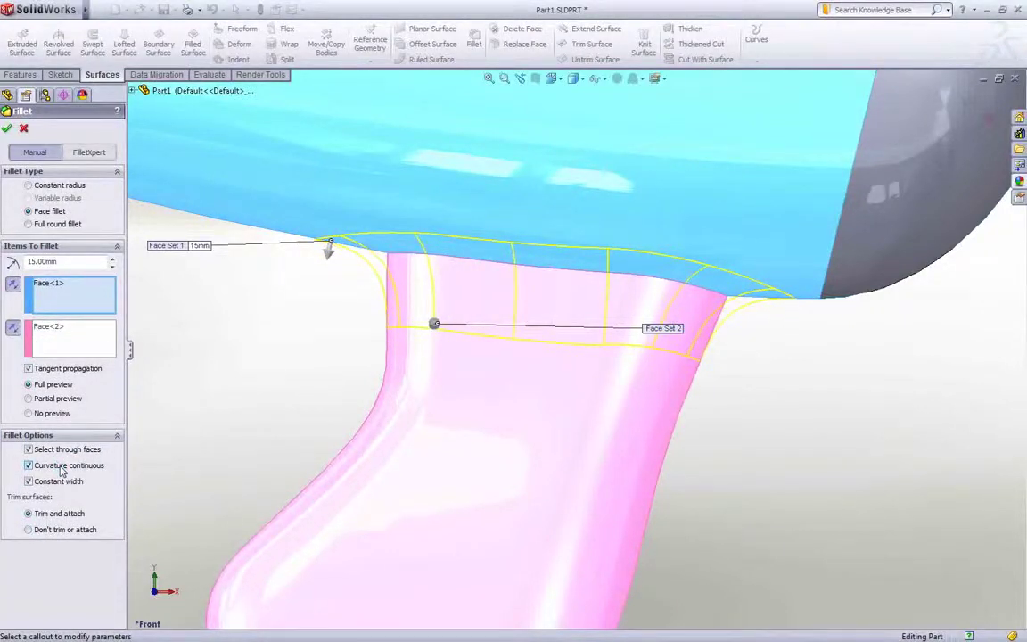
type("20")
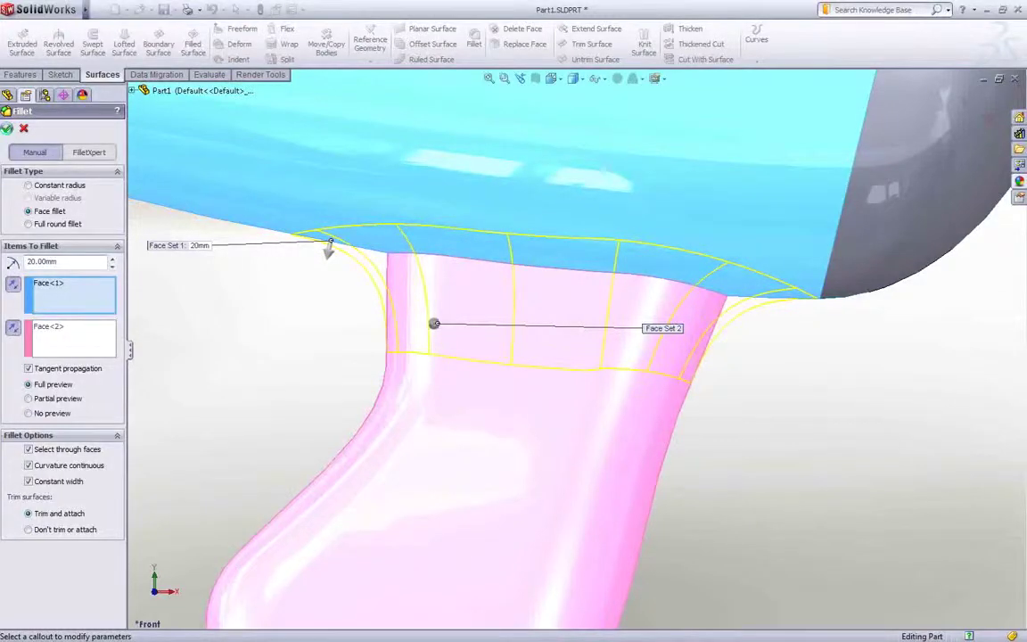
left_click(7, 129)
key("f")
middle_click_drag(241, 333, 484, 366)
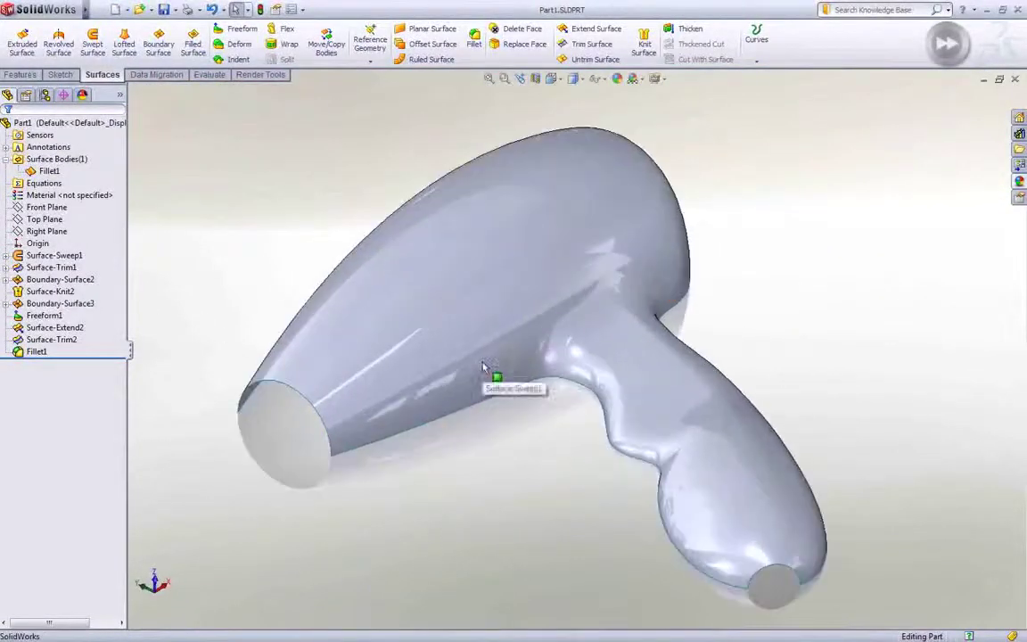
Step: Mirror the half dryer surface body about the Front Plane and knit the two halves together
left_click(21, 75)
left_click(40, 209)
left_click(463, 60)
left_click(121, 275)
left_click(29, 326)
left_click(421, 339)
left_click(8, 129)
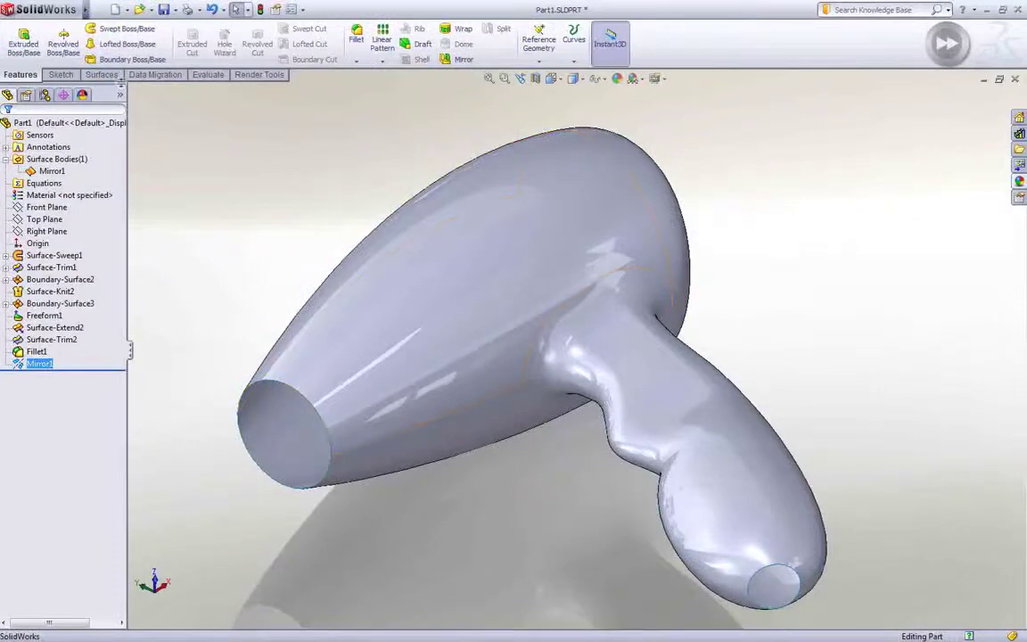
Step: Close the open nozzle end with a filled surface merged into the dryer body
left_click(101, 75)
left_click(192, 47)
left_click(293, 387)
left_click(293, 488)
left_click(68, 441)
left_click(8, 129)
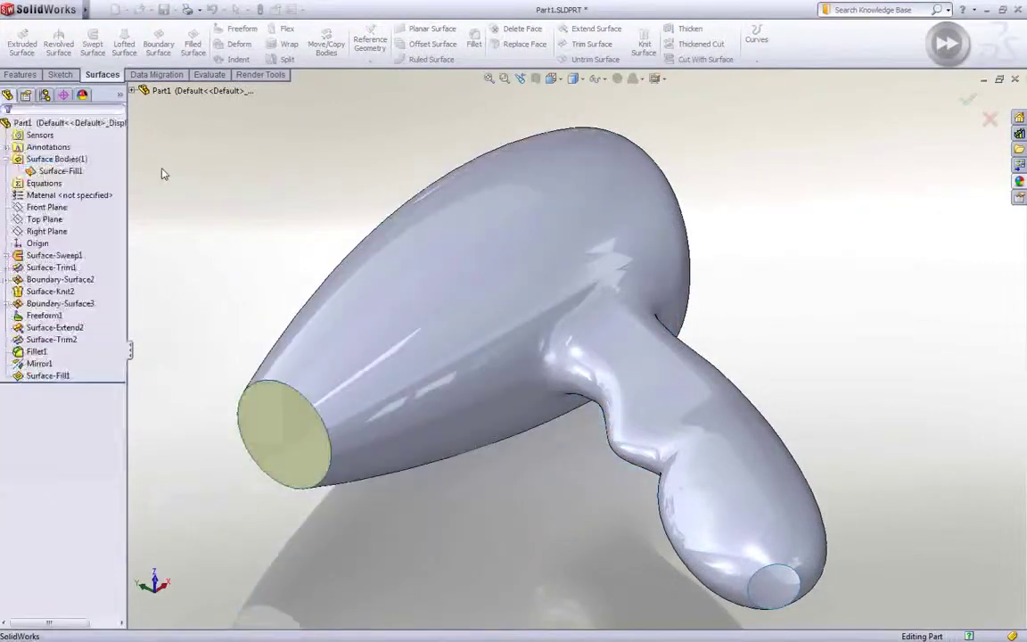
Step: Fillet the edge around the newly filled nozzle end face
key("s")
left_click(176, 204)
left_click(267, 412)
right_click(267, 412)
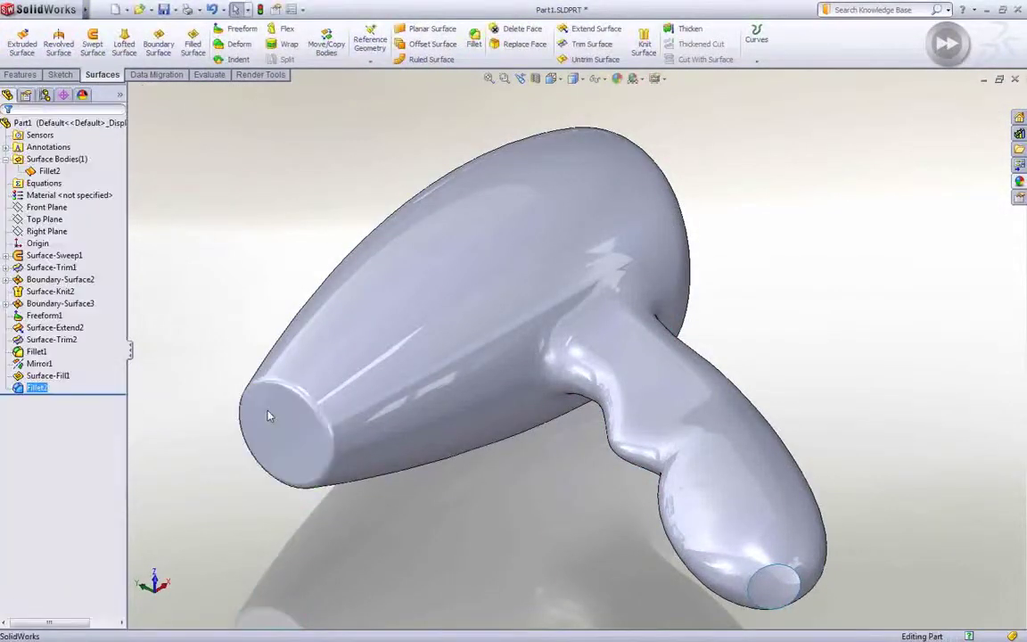
Step: Thicken the complete dryer surface by 2.50 mm
left_click(689, 28)
left_click(436, 282)
double_click(94, 220)
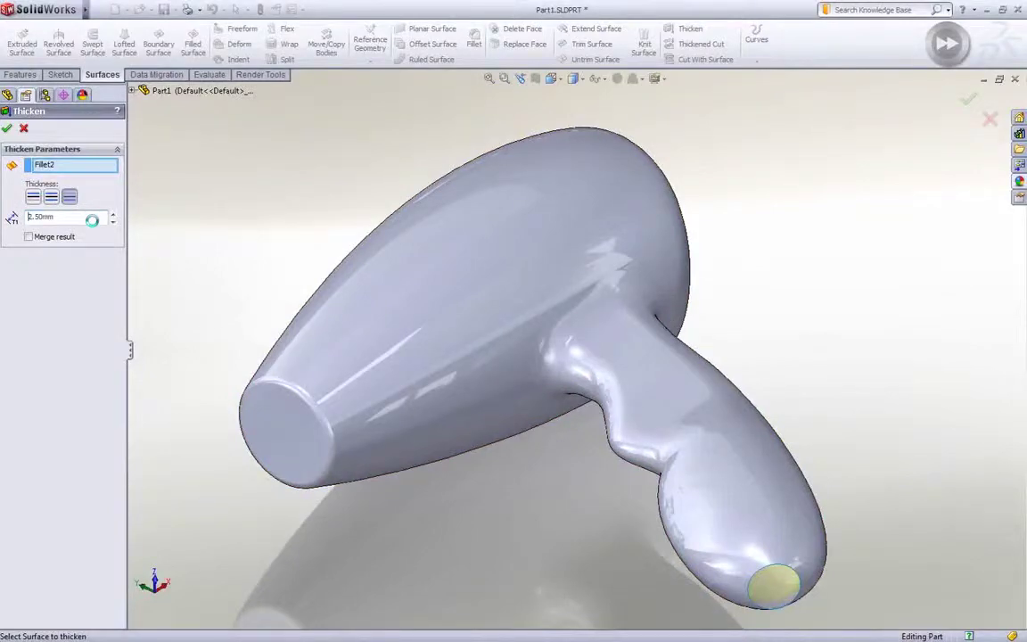
Step: Examine the shell's wall in a section view through the Front Plane, and cancel the section
left_click(535, 79)
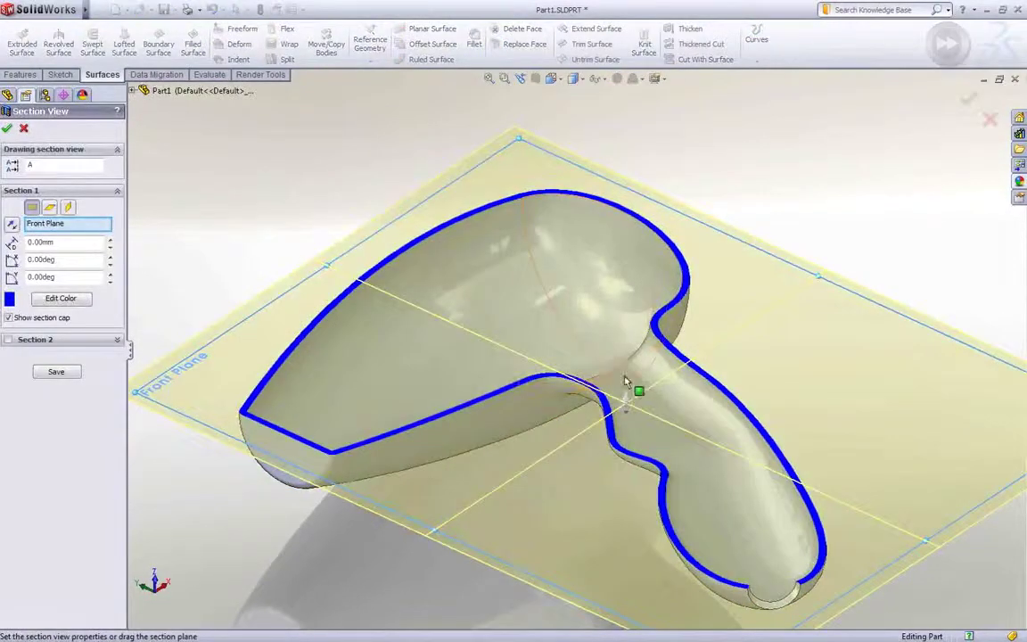
mouse_move(626, 381)
left_mouse_down()
mouse_move(619, 409)
mouse_move(635, 457)
mouse_move(625, 338)
mouse_move(627, 400)
left_mouse_up()
key("Escape")
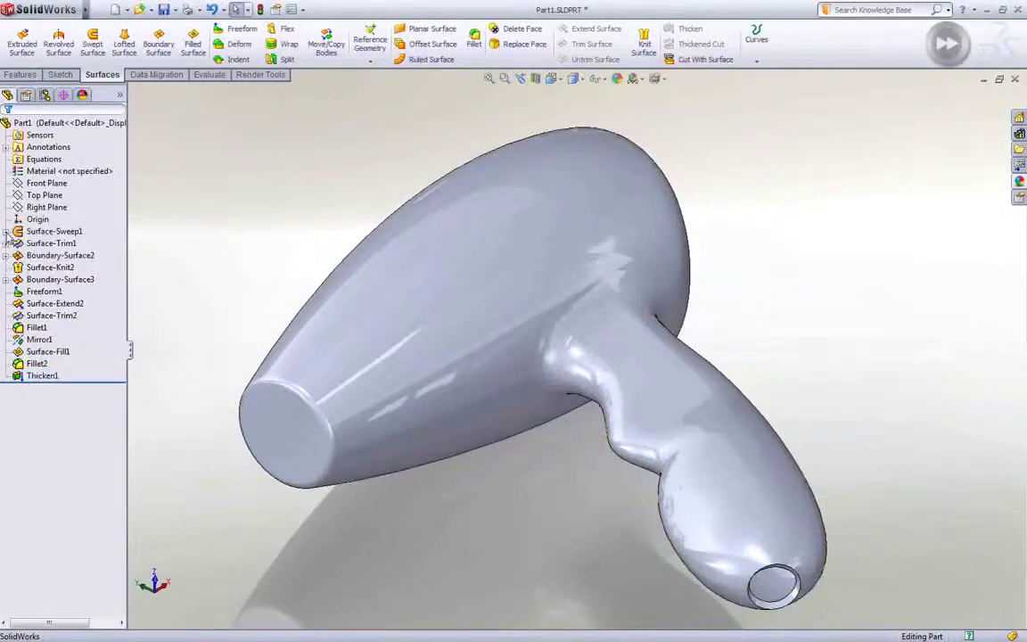
Step: Show the Model sketch and convert its nozzle line, rear line and handle curve into a new Front Plane sketch
left_click(6, 232)
left_click(56, 255)
left_click(56, 236)
left_click(48, 183)
left_click(65, 166)
key("ctrl+8")
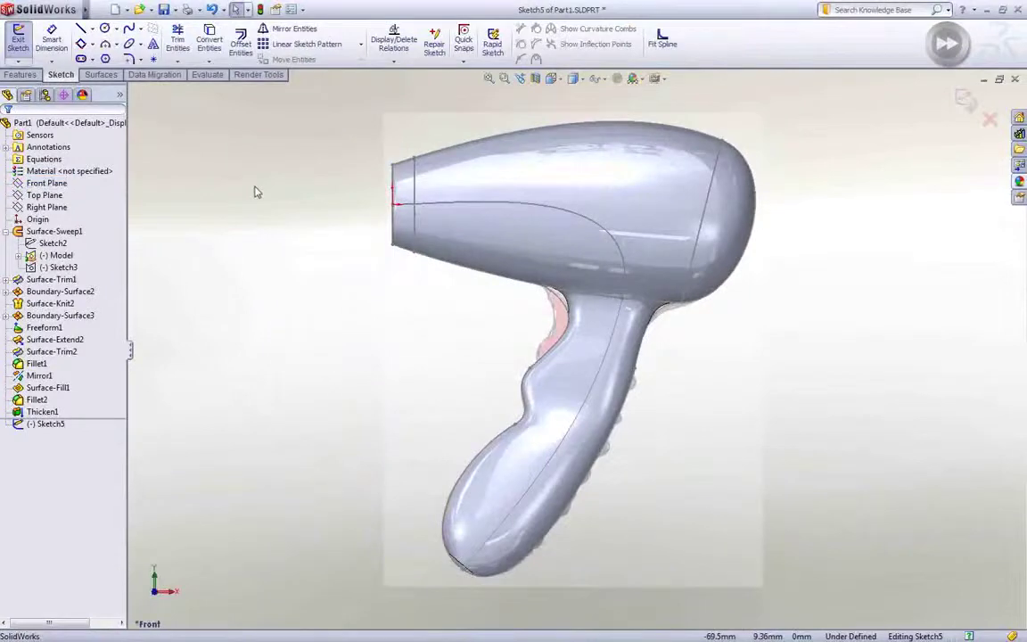
right_click_drag(255, 192, 256, 234)
right_click(614, 336)
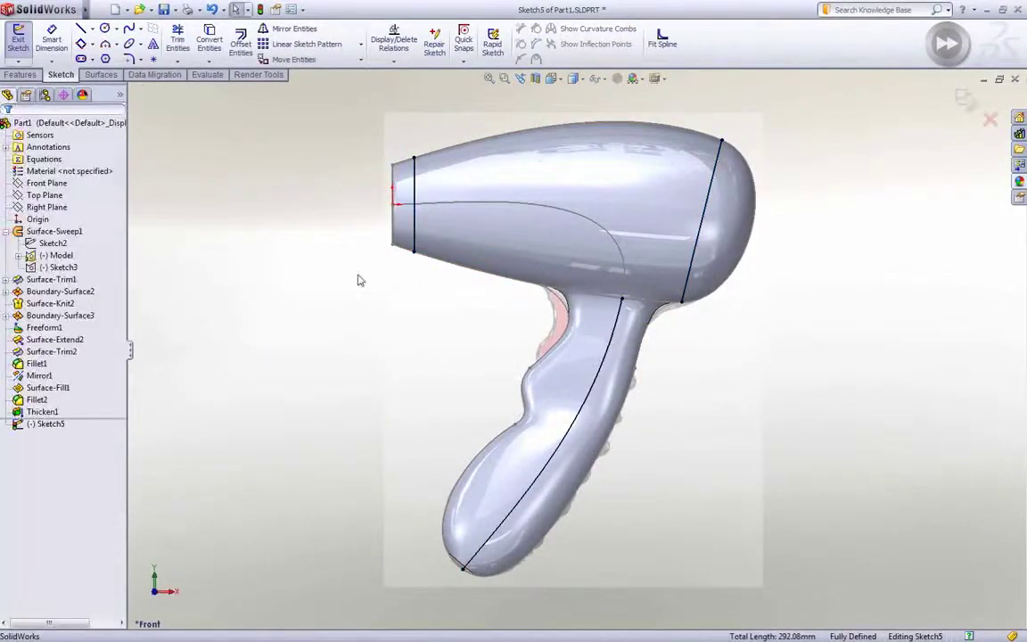
Step: Draw a horizontal line inward from the nozzle line's midpoint and a spline from its end to the handle curve's upper end
key("l")
left_click(414, 204)
left_click(502, 205)
key("Escape")
key("s")
left_click(511, 279)
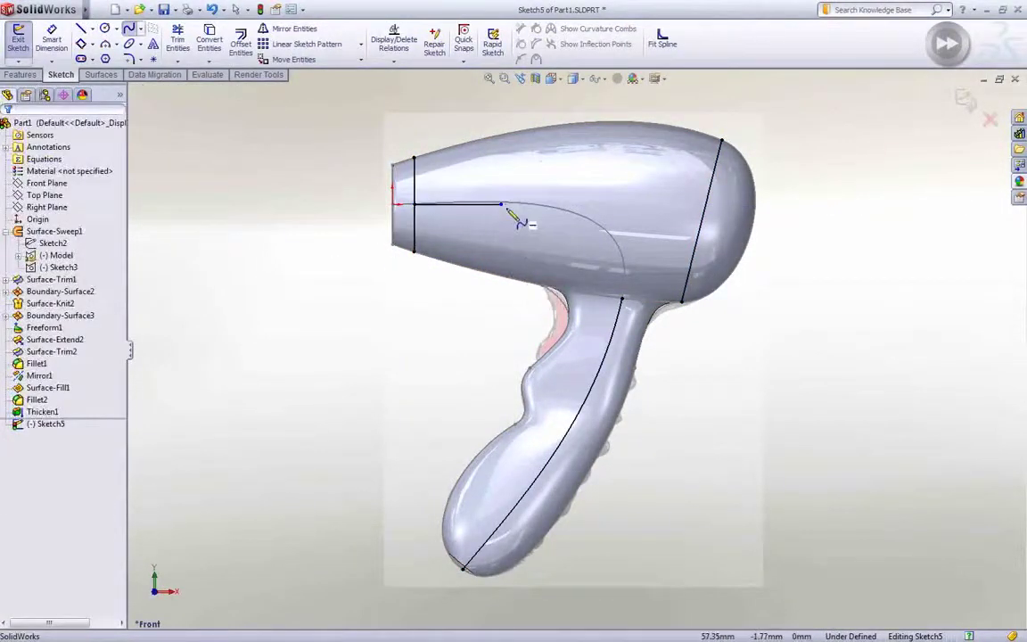
left_click(502, 205)
left_click(622, 299)
key("Escape")
Step: Make the spline tangent to the handle curve and the horizontal line, and adjust its bend to follow the layout curve
left_click(599, 280)
left_click(620, 309, "ctrl")
left_click(657, 253)
left_click(482, 204)
left_click(532, 211, "ctrl")
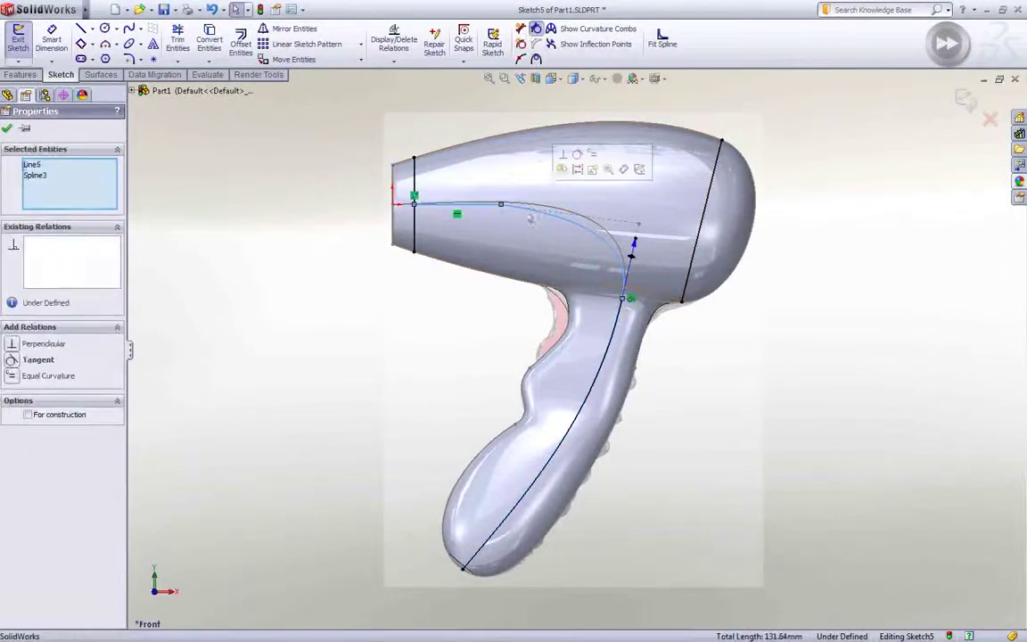
left_click(575, 156)
left_click_drag(596, 207, 611, 207)
key("Escape")
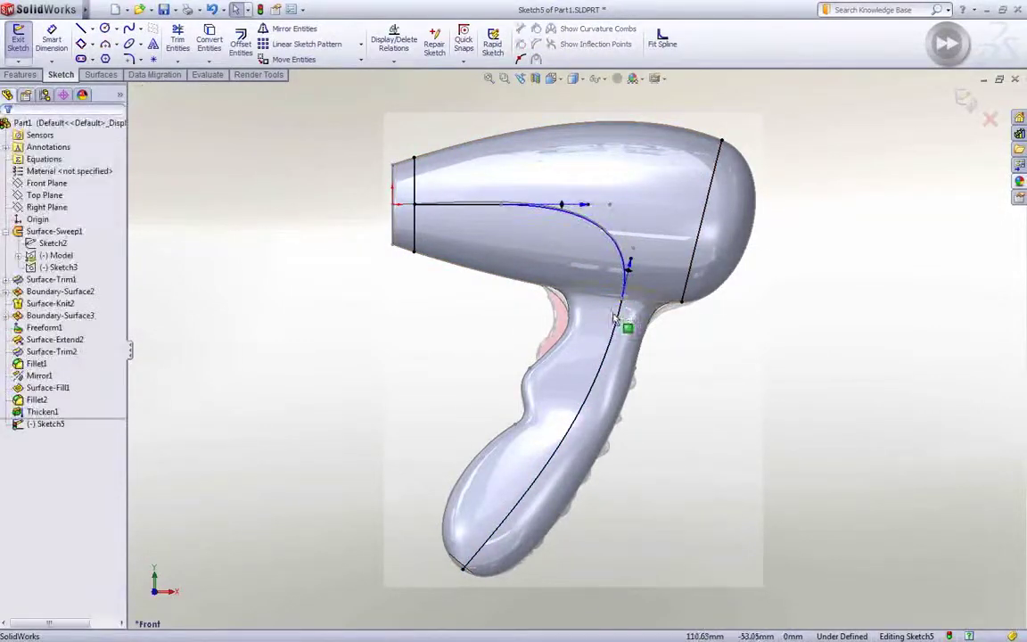
Step: Combine the horizontal line, spline and handle curve into one fitted spline, and exit the sketch
left_click(616, 318)
left_click(611, 234, "ctrl")
left_click(486, 204, "ctrl")
right_click_drag(486, 205, 513, 163)
right_click(453, 163)
left_click(17, 41)
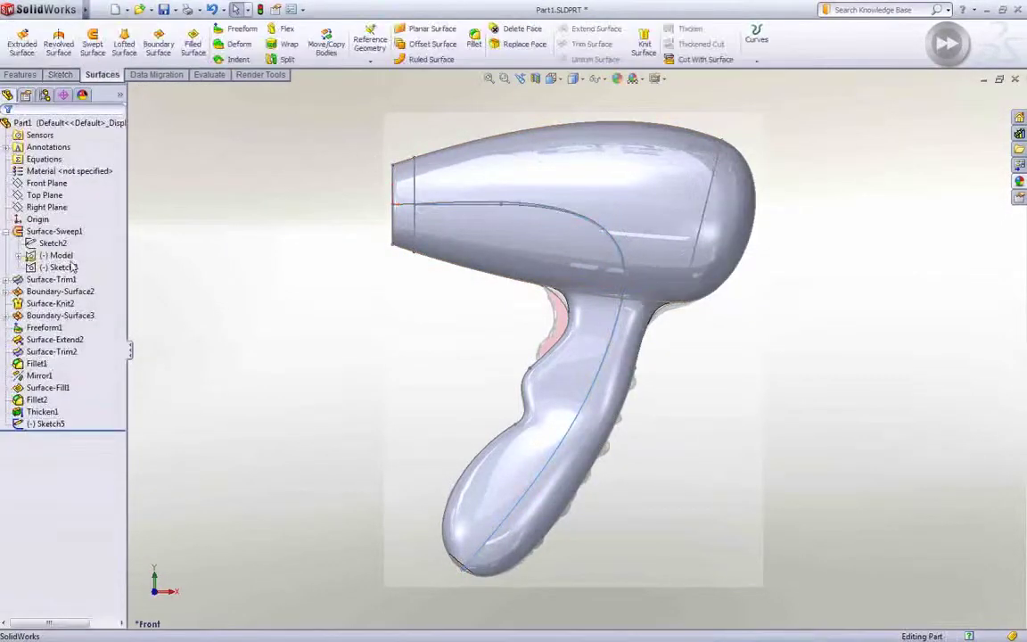
Step: Split the dryer into four bodies using Sketch5 as the trim tool, and hide the Model sketch and Sketch5
left_click(67, 258)
left_click(95, 223)
left_click(279, 61)
left_click(83, 267)
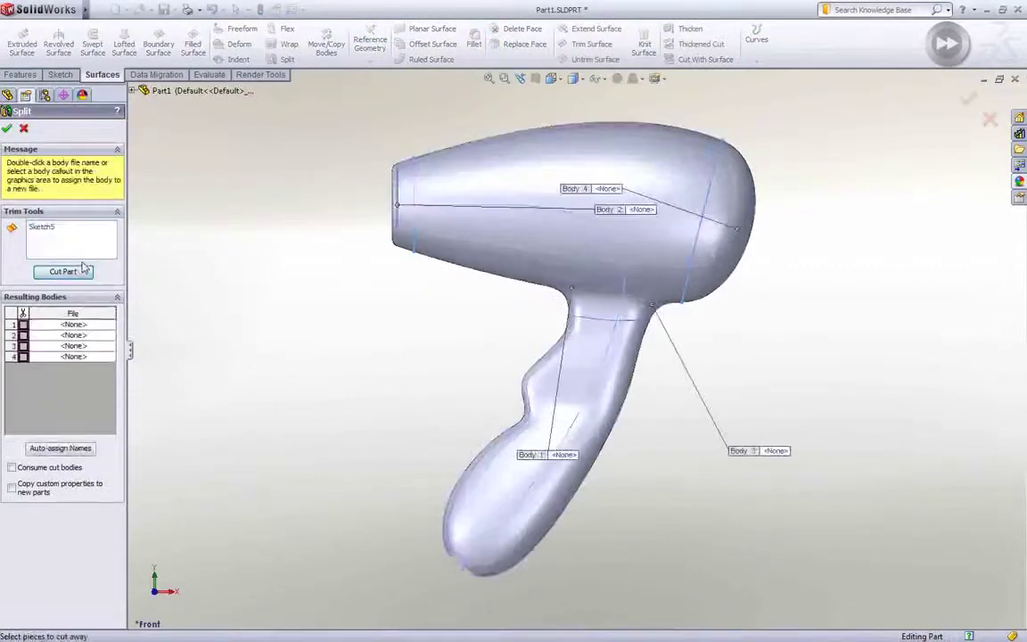
left_click(25, 335)
left_click(24, 346)
left_click(25, 356)
left_click(7, 128)
left_click(46, 484)
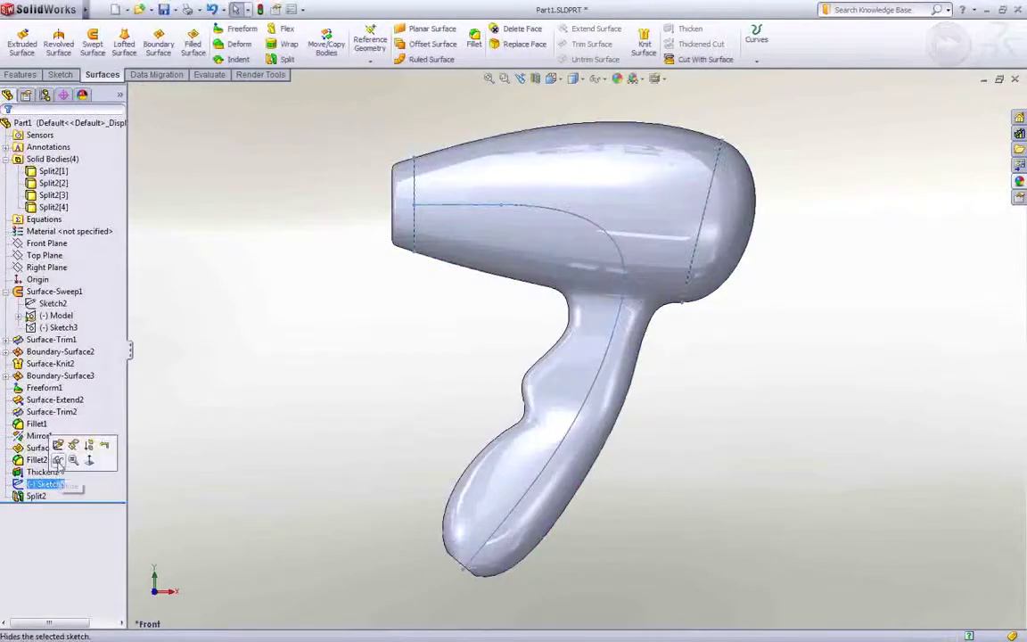
left_click(60, 459)
Step: Isolate the nozzle end body and fit it in view
right_click(403, 243)
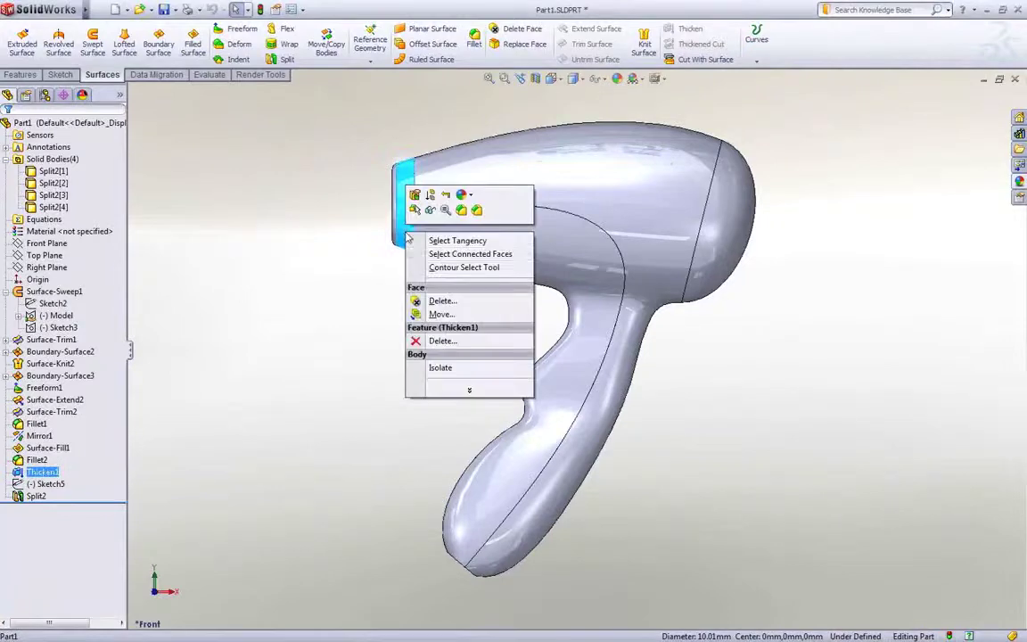
left_click(430, 368)
middle_click_drag(425, 367, 415, 268)
key("f")
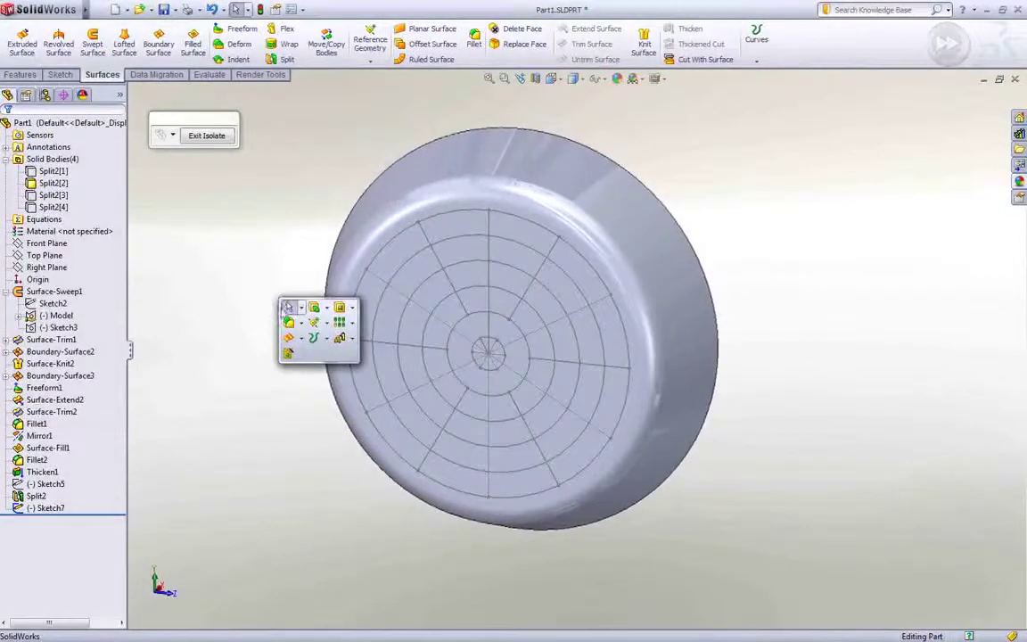
Step: Set up a vent on the nozzle face bounded by the outer sketch circle, with all radial sketch lines as 1 mm ribs
left_click(352, 341)
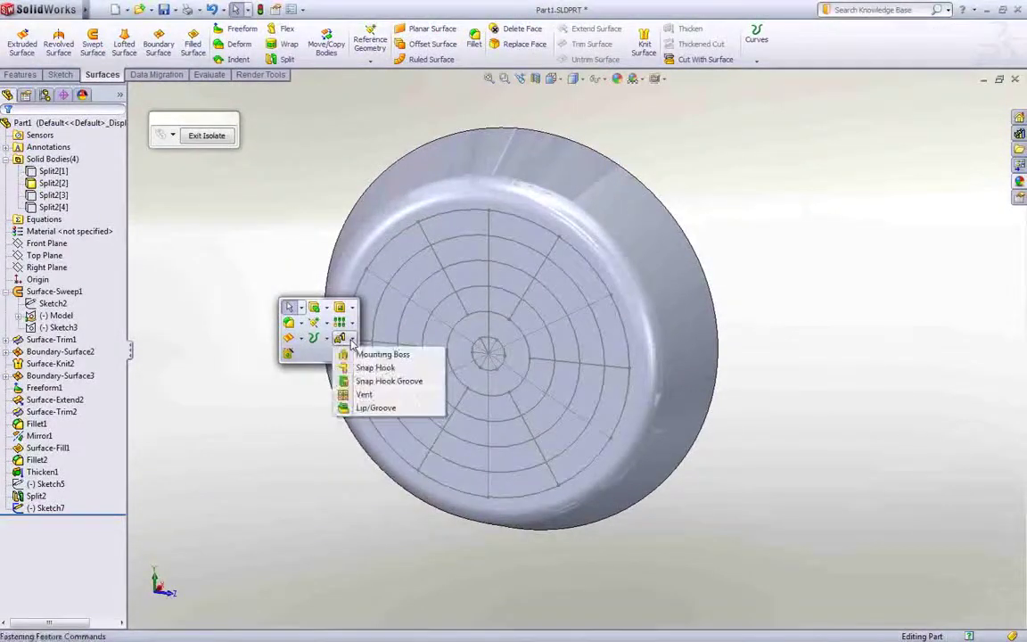
left_click(364, 394)
left_click(361, 394)
left_click(517, 309)
left_click(532, 332)
left_click(540, 359)
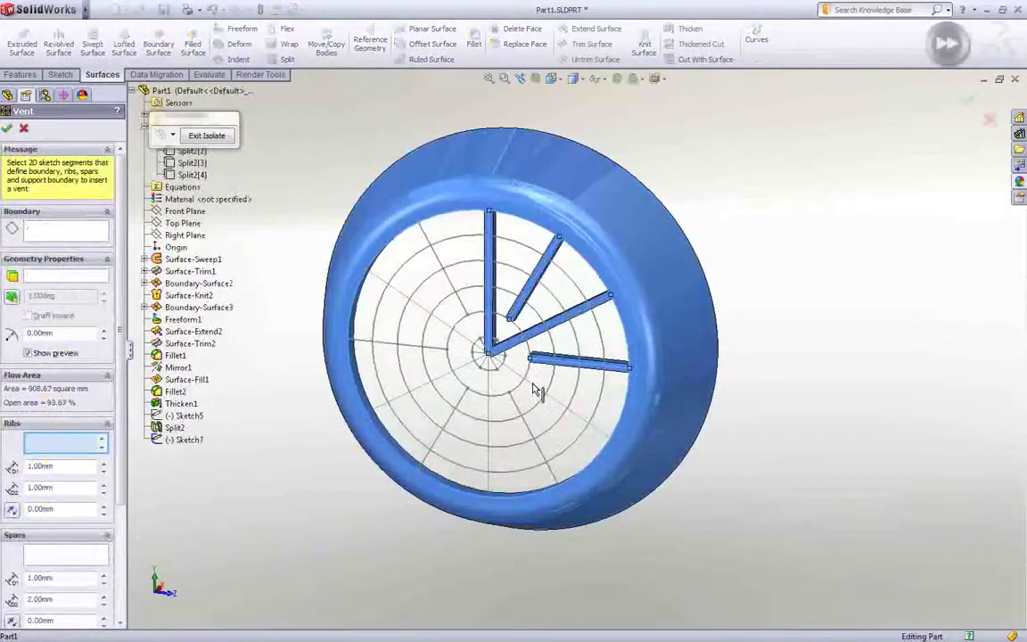
left_click(533, 384)
left_click(515, 403)
left_click(489, 408)
left_click(459, 402)
left_click(443, 375)
left_click(461, 303)
right_click(461, 303)
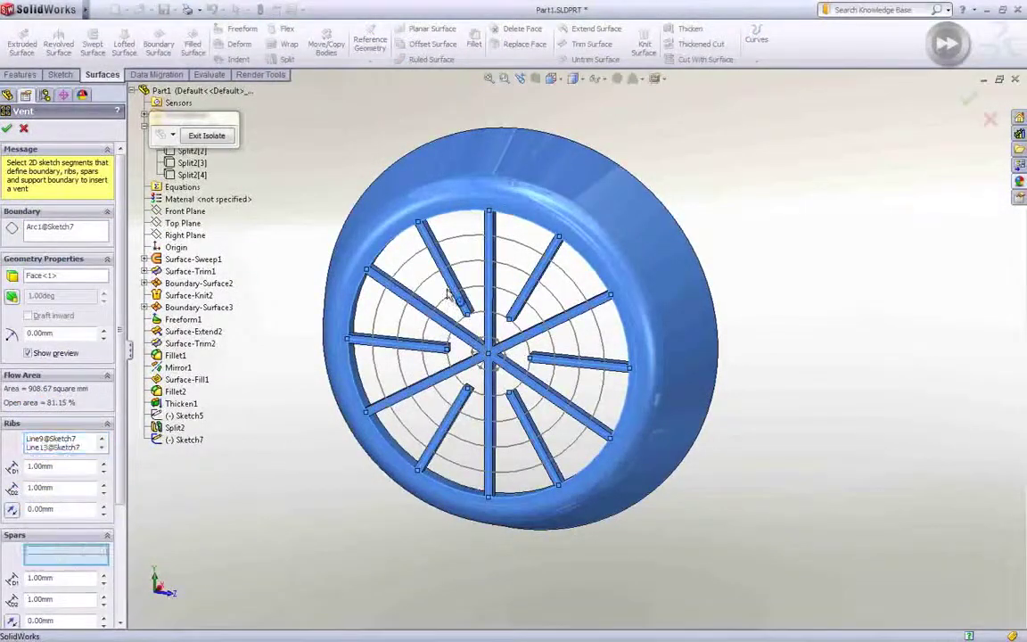
Step: Complete the vent with the four concentric circles as spars and the small centre circle as the fill-in boundary
left_click(470, 238)
left_click(470, 263)
left_click(475, 288)
left_click(482, 312)
right_click(484, 319)
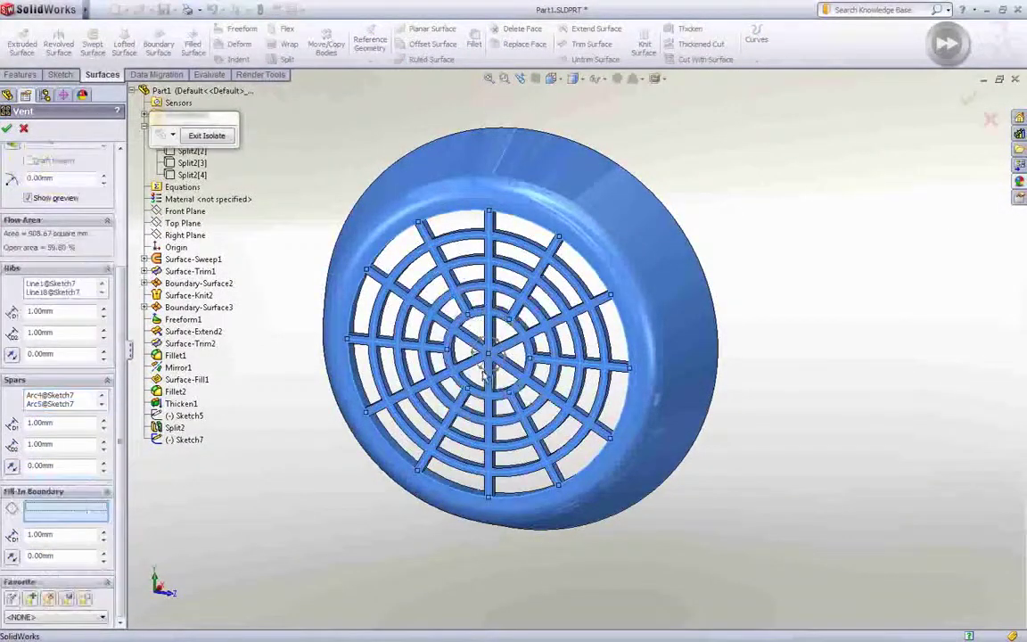
left_click(15, 359)
left_click(7, 129)
Step: Exit the nozzle isolation and isolate the rear cap body instead
left_click(210, 136)
scroll(640, 319, "up", 5)
middle_click_drag(679, 284, 572, 253, "ctrl")
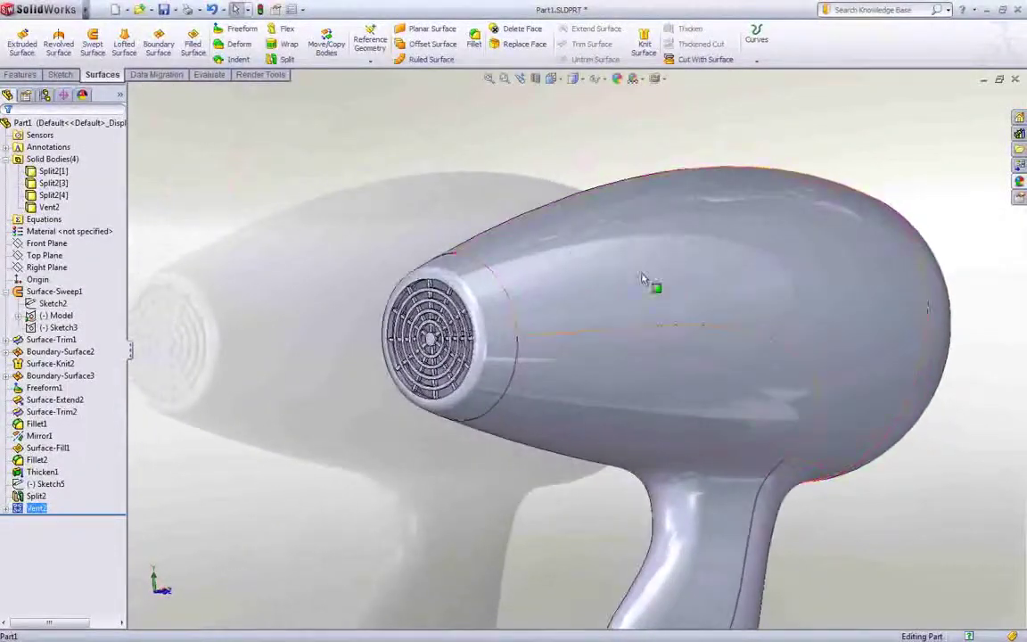
right_click(933, 313)
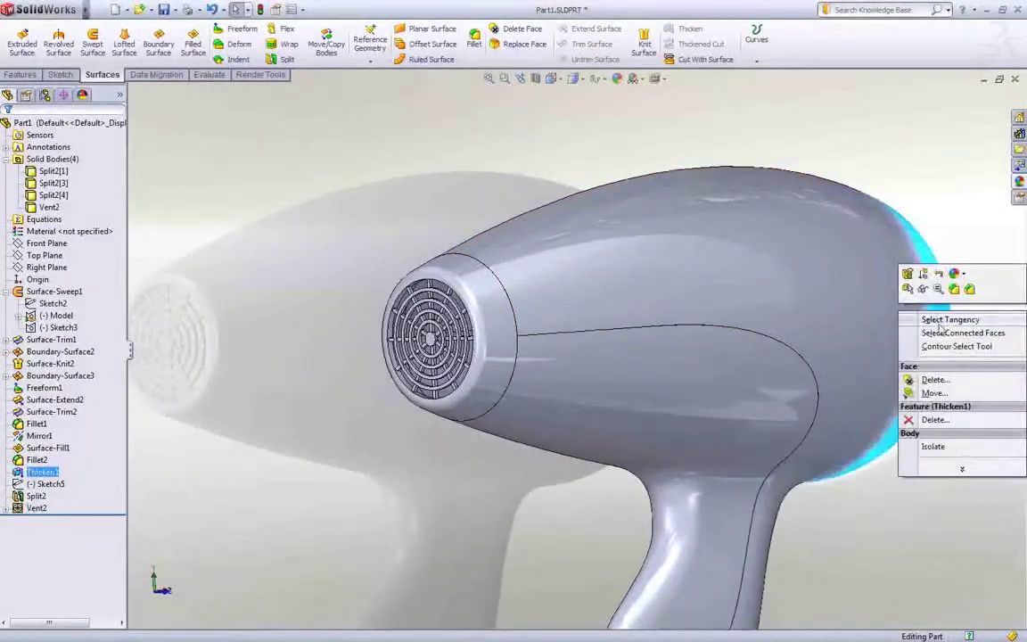
left_click(949, 447)
Step: Create a filled surface across the rear cap's open circular edge
left_click(193, 42)
left_click(624, 105)
left_click(8, 129)
Step: Sketch a short vertical line from the origin on the rear cap's filled surface
left_click(589, 265)
left_click(609, 246)
key("ctrl+8")
key("s")
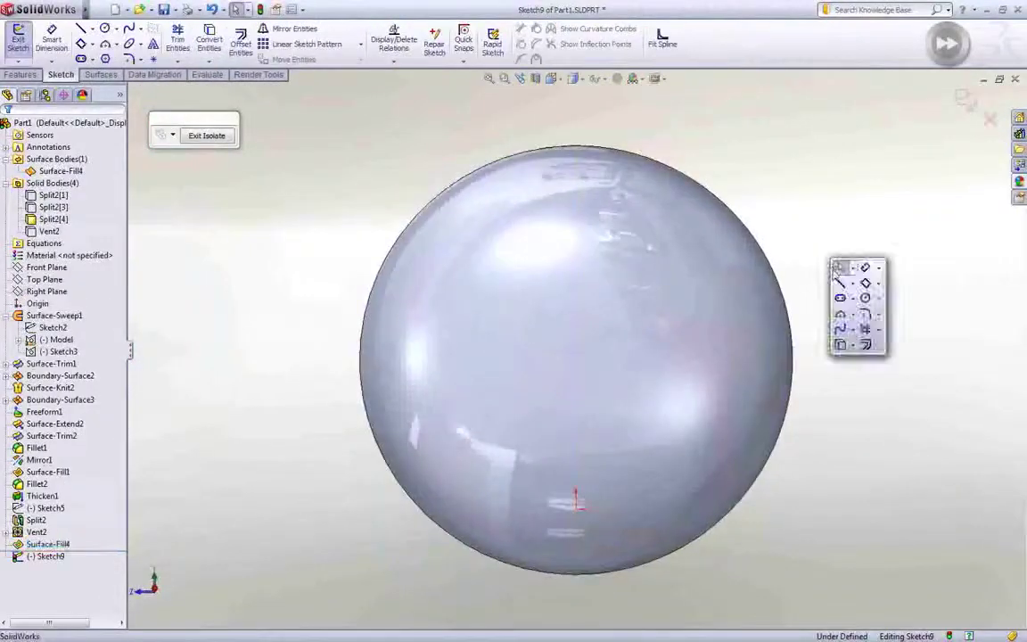
left_click(840, 283)
Step: Set up a circular-layout fill pattern on the rear cap face with 5 mm loop and target spacing, directed along the sketched line
left_click(19, 75)
left_click(382, 61)
left_click(406, 164)
left_click(538, 346)
type("55")
left_click(576, 481)
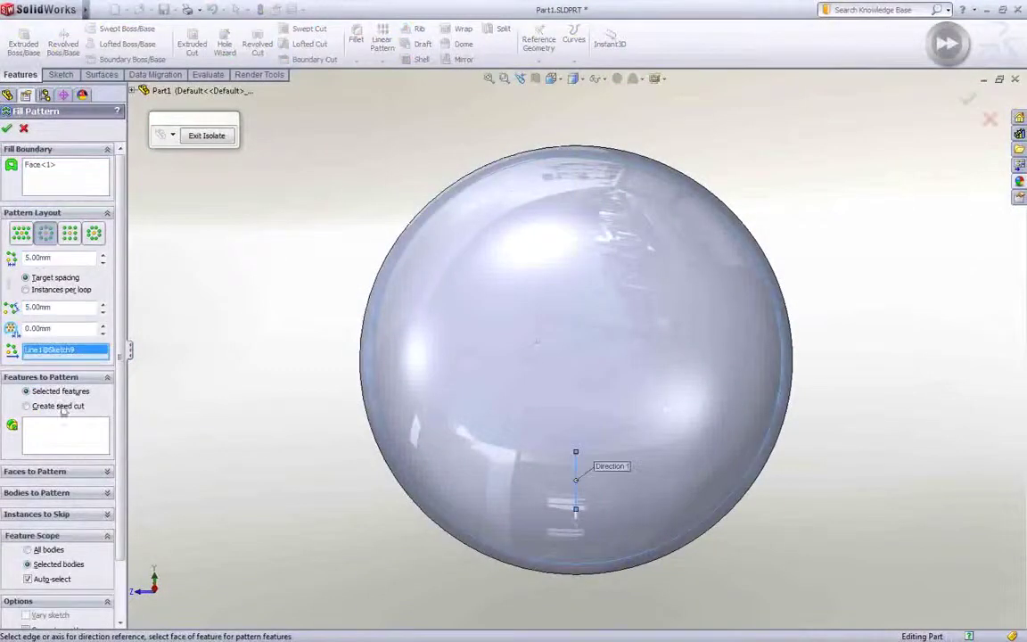
Step: Use a circular seed cut to create the fill pattern of holes, and exit Isolate
left_click(62, 408)
left_click(31, 495)
left_click(8, 128)
left_click(204, 137)
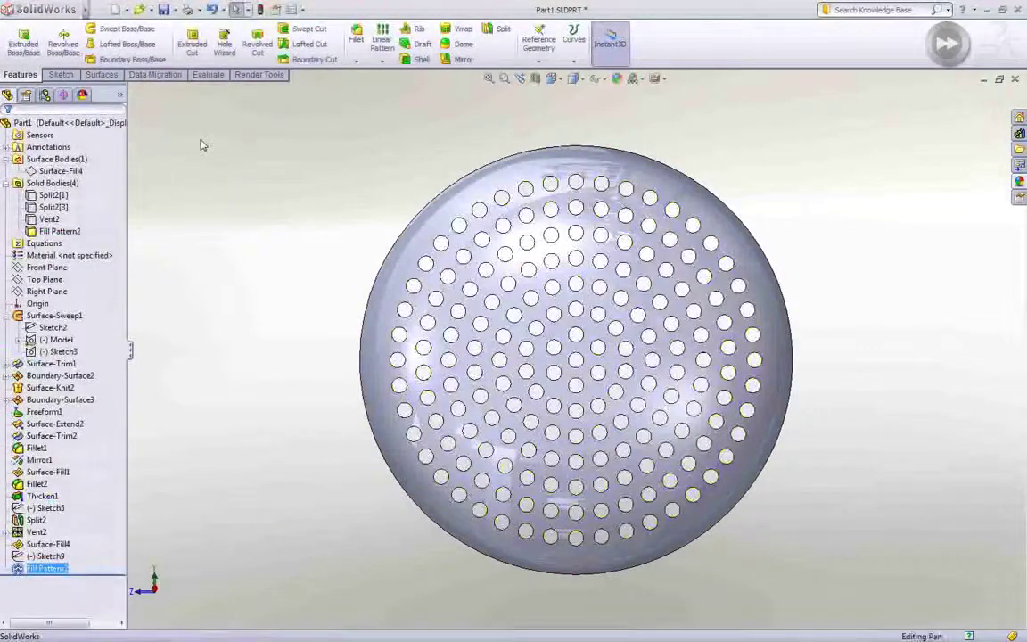
Step: Import the IGES file Trigger.IGS into the hair dryer part
middle_click_drag(260, 244, 509, 282)
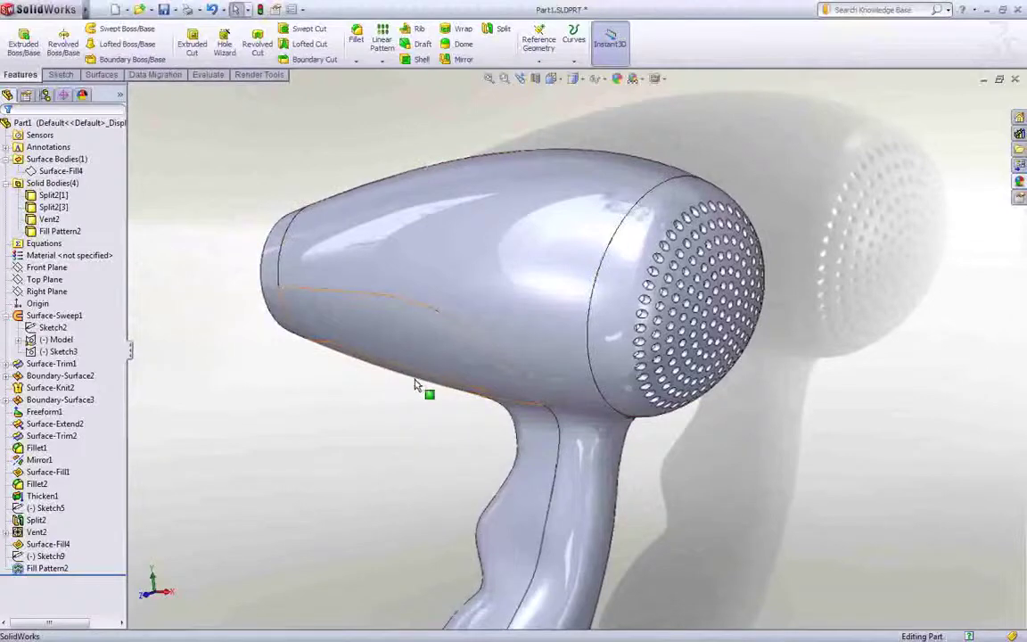
key("s")
left_click(432, 459)
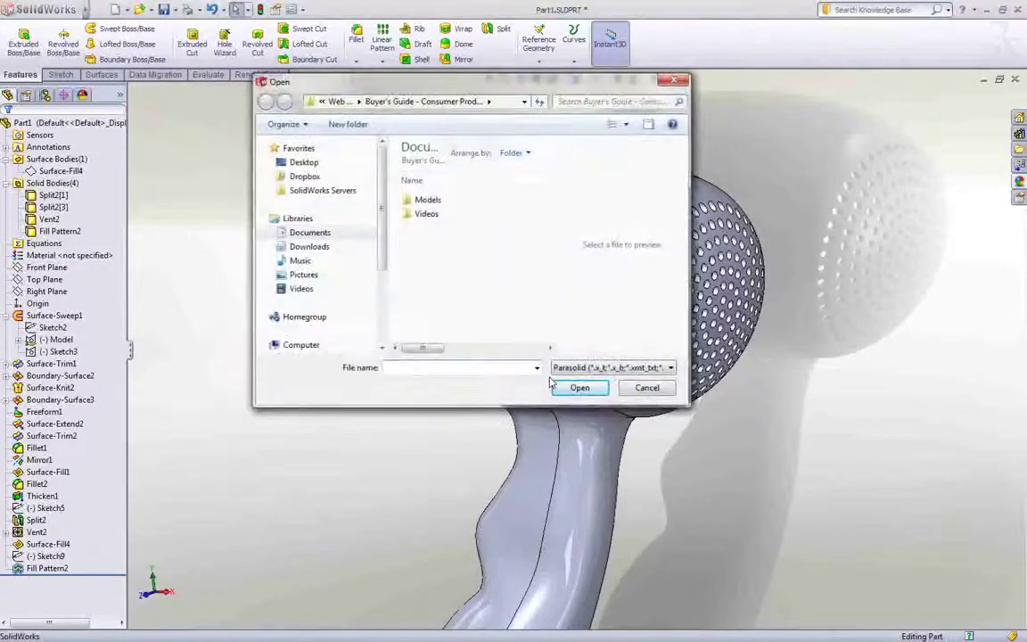
left_click(571, 368)
left_click(566, 395)
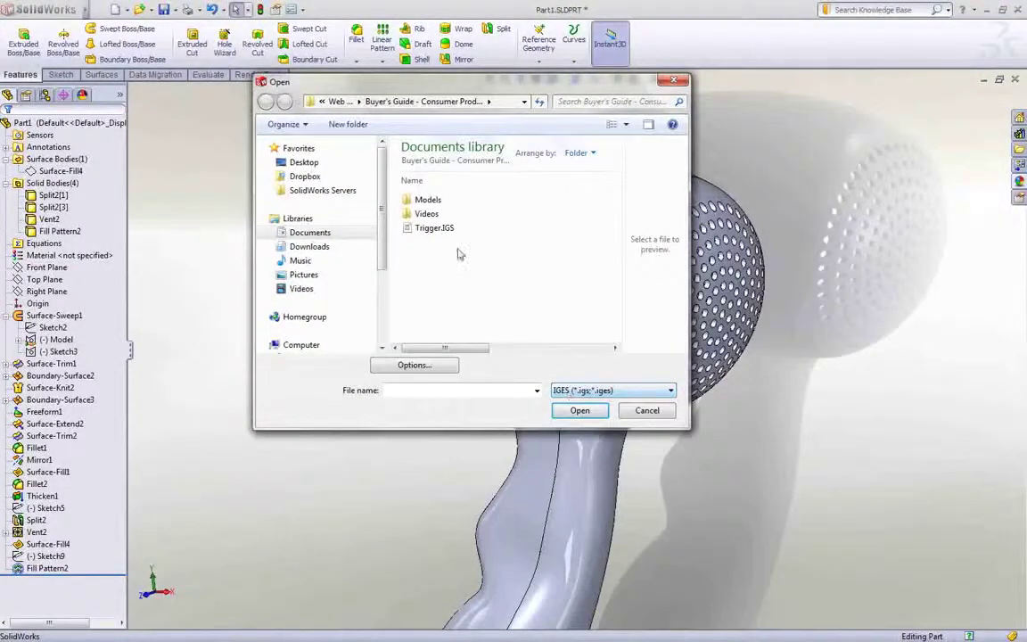
double_click(439, 228)
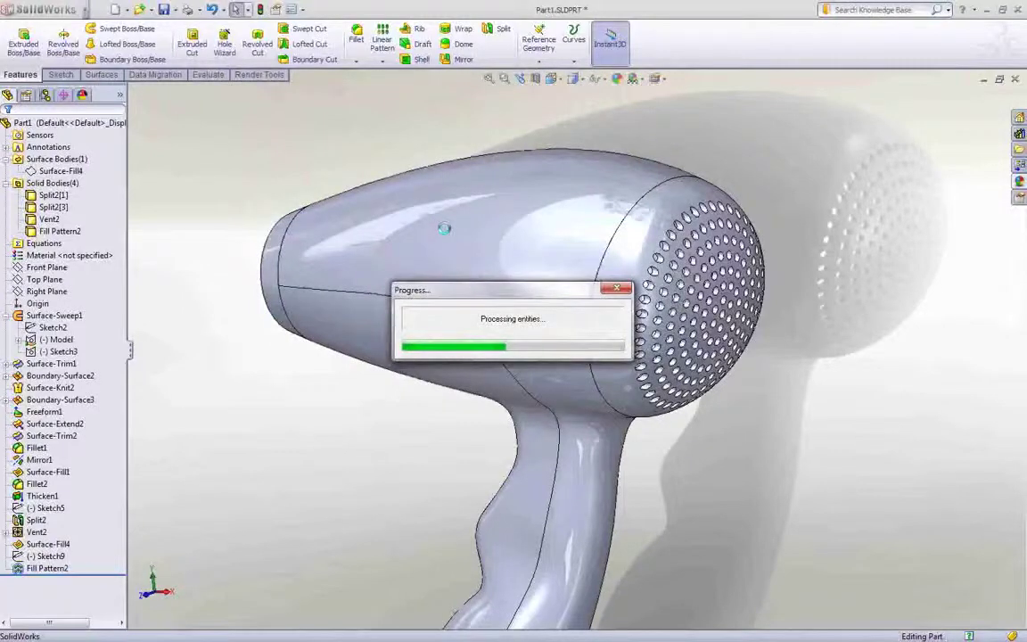
Step: Move the imported trigger body about 84.74 mm in X and -32.95 mm in Y onto the front of the handle
key("ctrl+1")
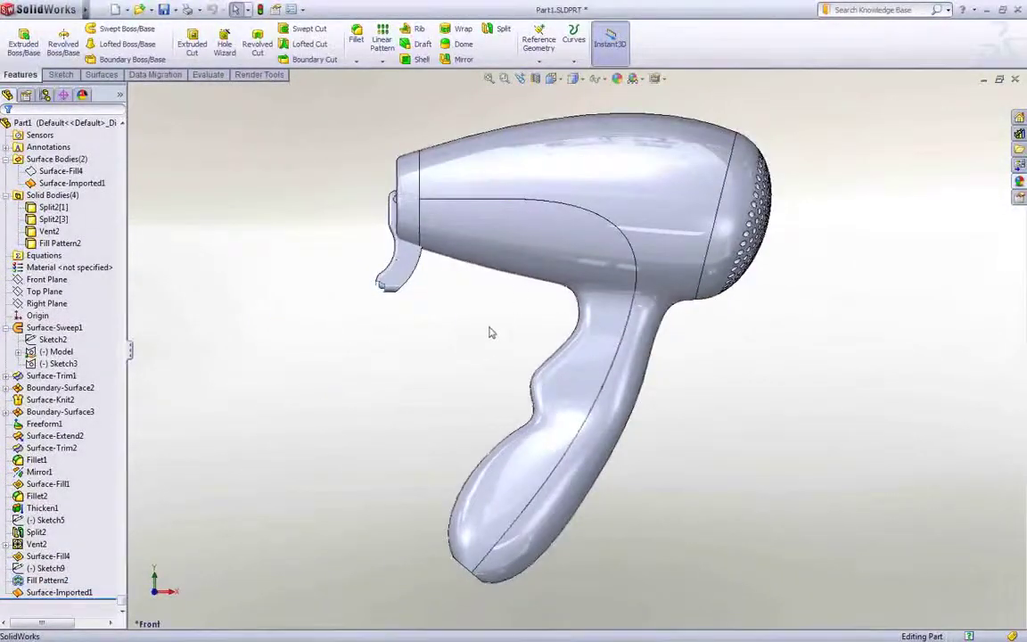
scroll(489, 333, "down", 5)
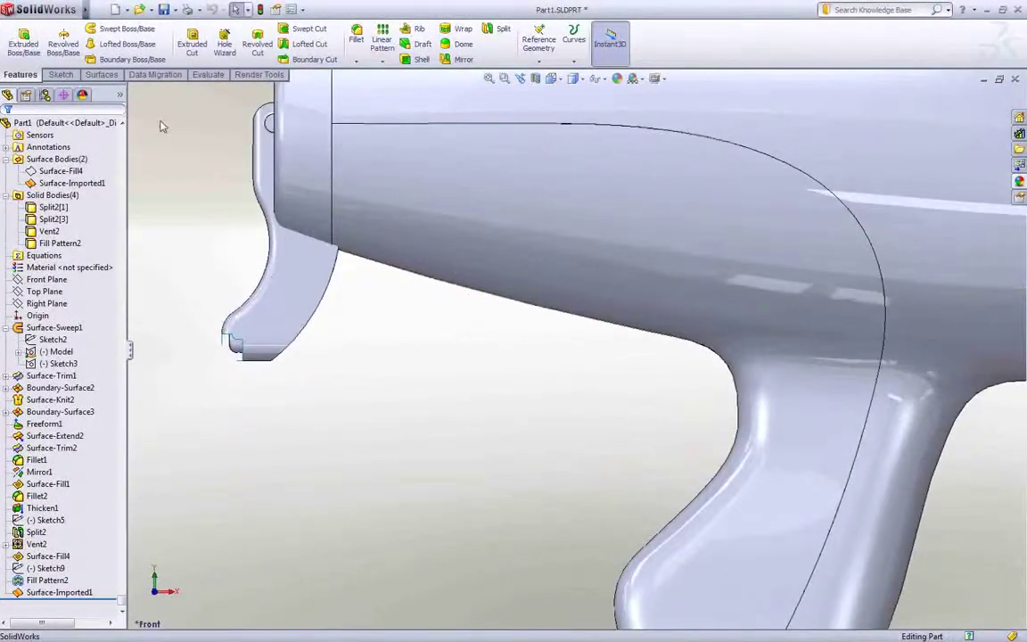
left_click(102, 75)
left_click(326, 48)
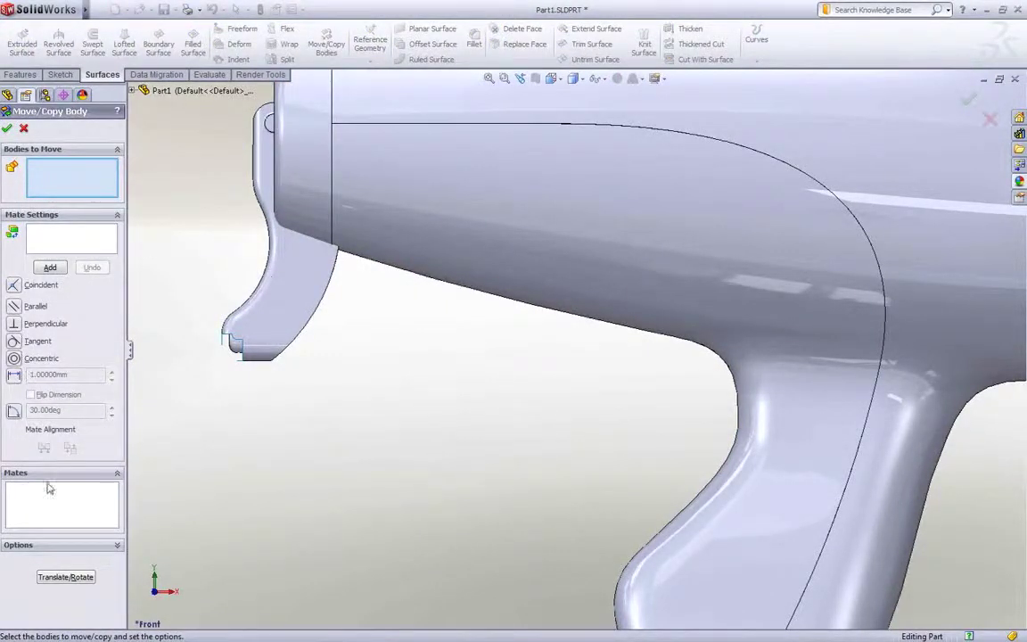
left_click(64, 577)
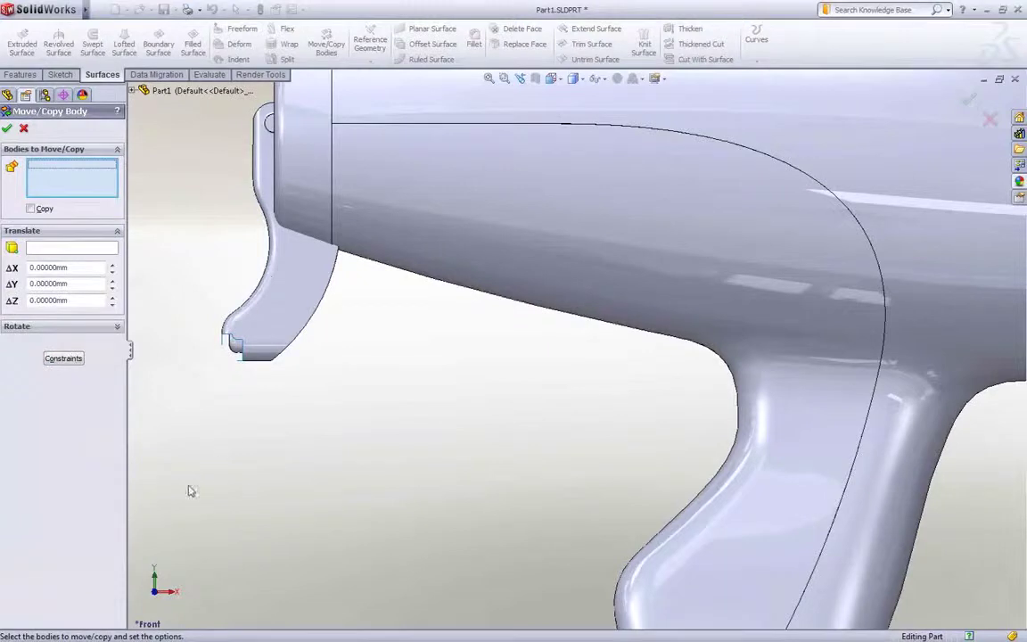
left_click(286, 286)
left_click_drag(282, 233, 723, 403)
right_click(588, 393)
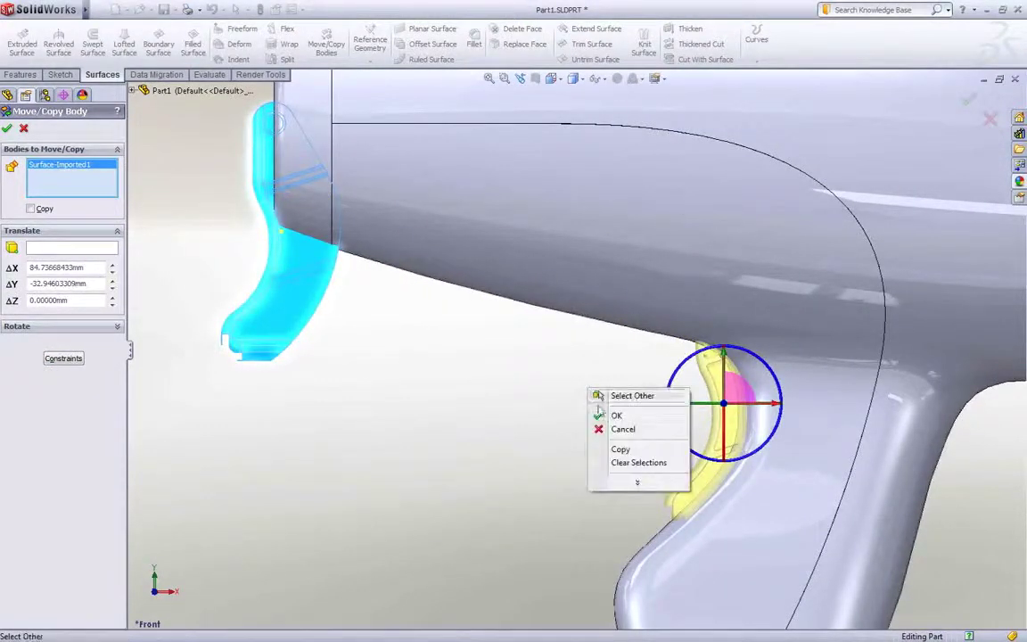
left_click(616, 415)
Step: Isolate the trigger body to expose the gap at its lower end
middle_click_drag(690, 495, 744, 480)
scroll(665, 529, "down", 4)
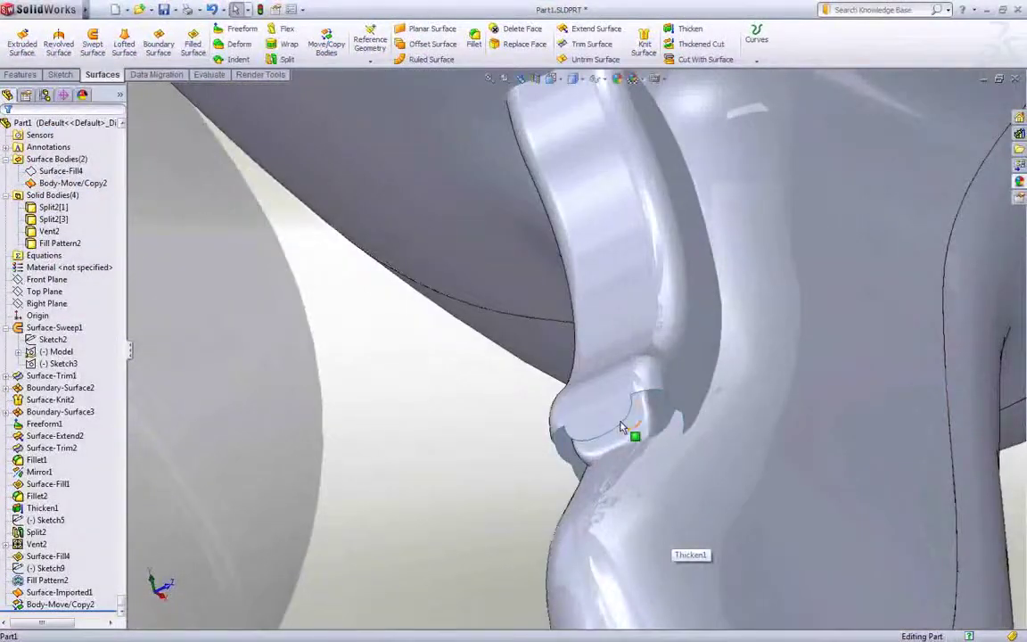
right_click(622, 421)
left_click(651, 567)
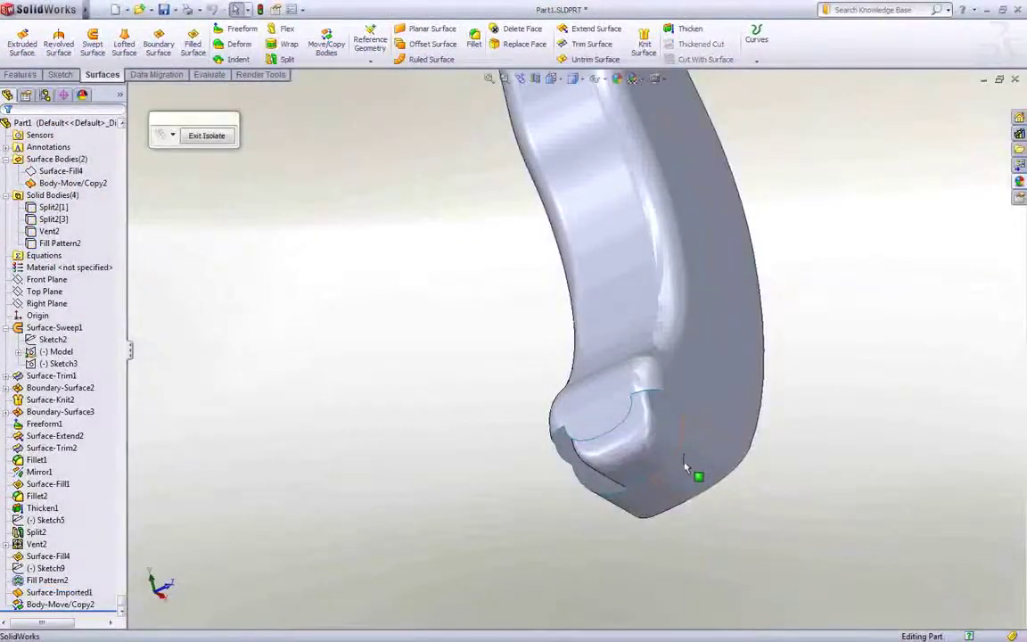
Step: Fill the trigger's open loop with a tangent surface, merging the result and forming a solid, and exit Isolate
scroll(684, 465, "down", 3)
left_click(193, 44)
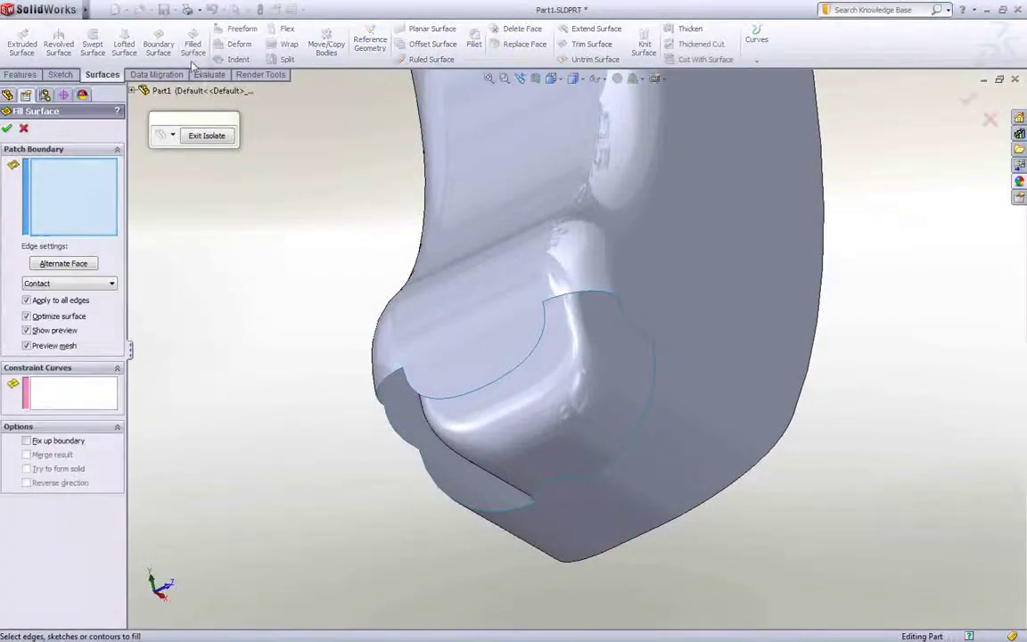
right_click(464, 391)
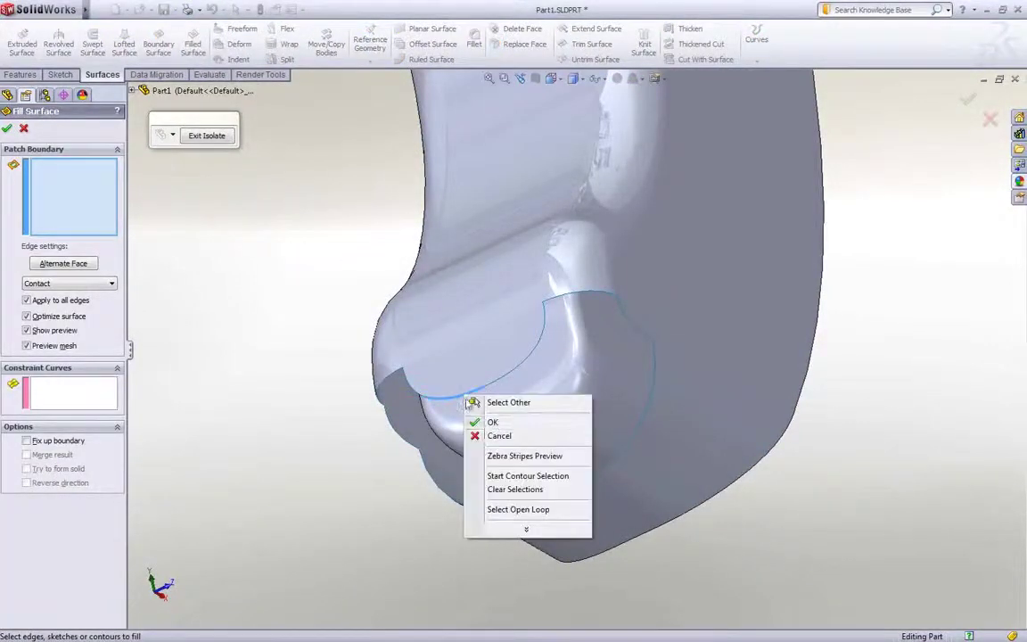
left_click(513, 509)
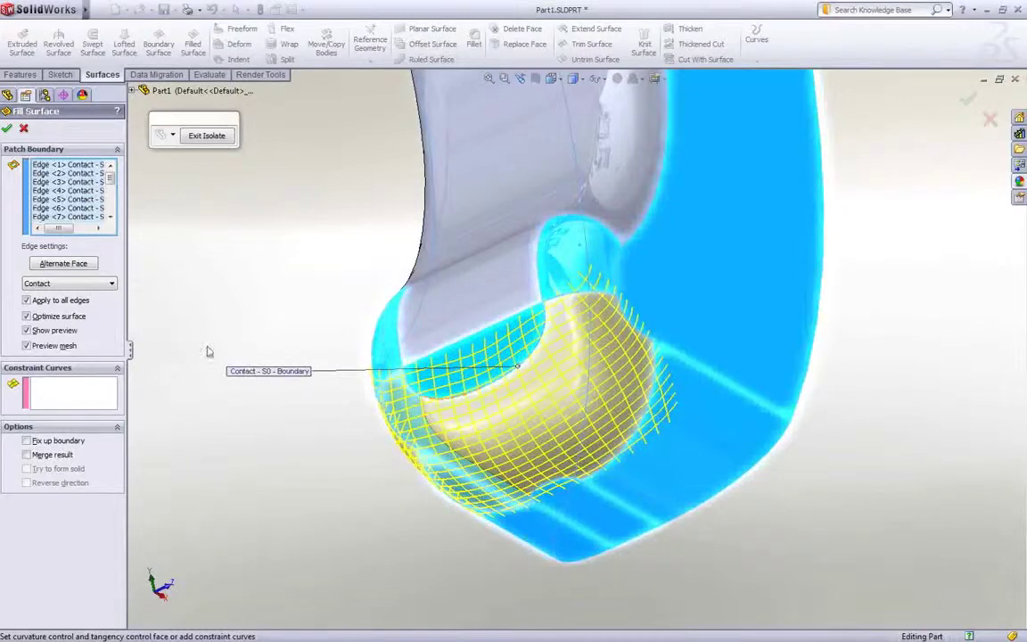
left_click(74, 285)
left_click(66, 305)
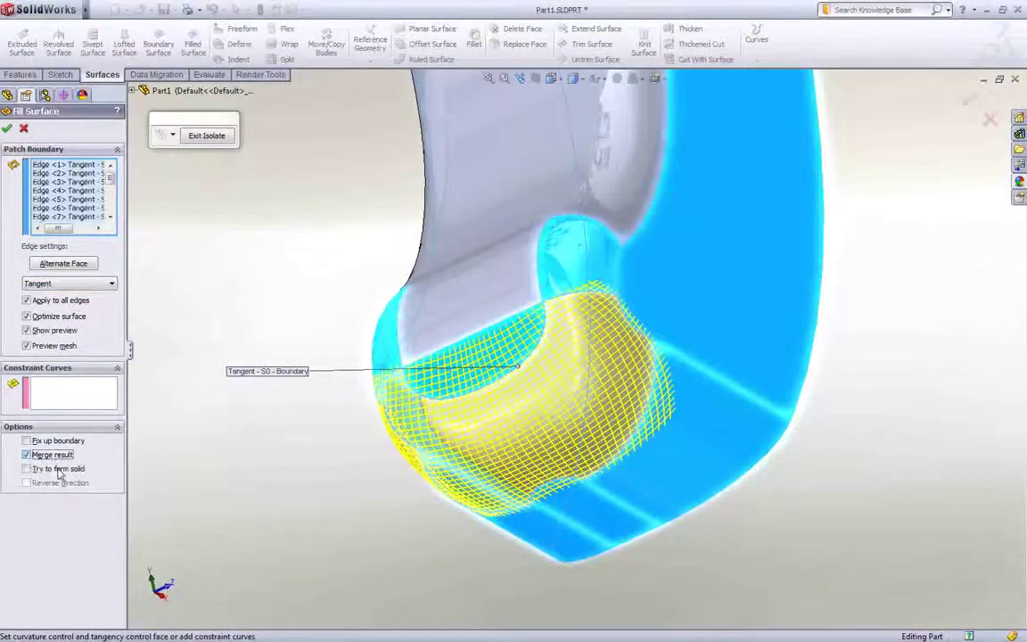
left_click(8, 129)
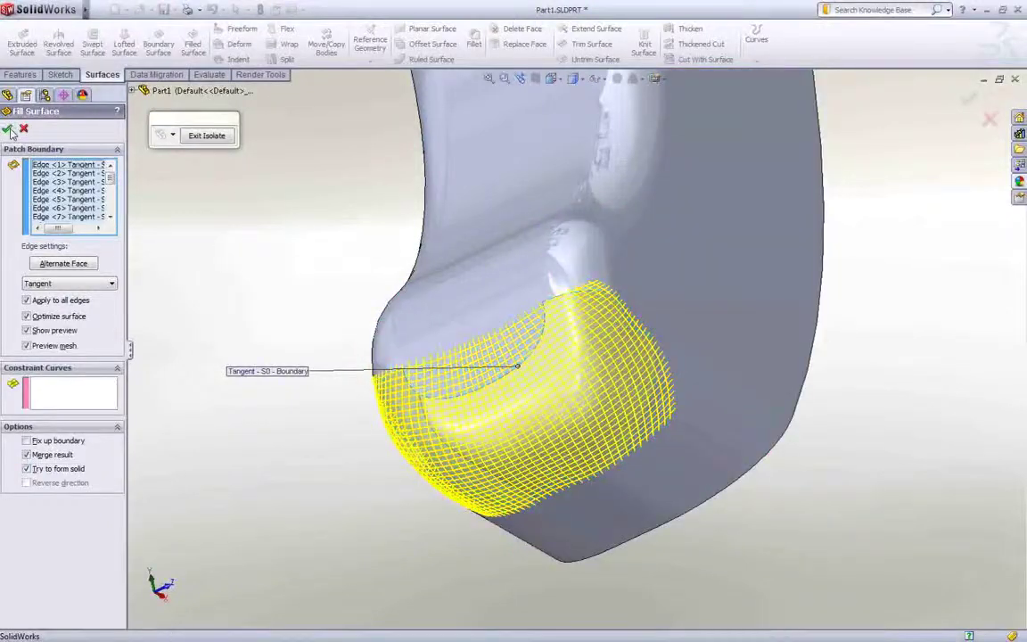
left_click(205, 137)
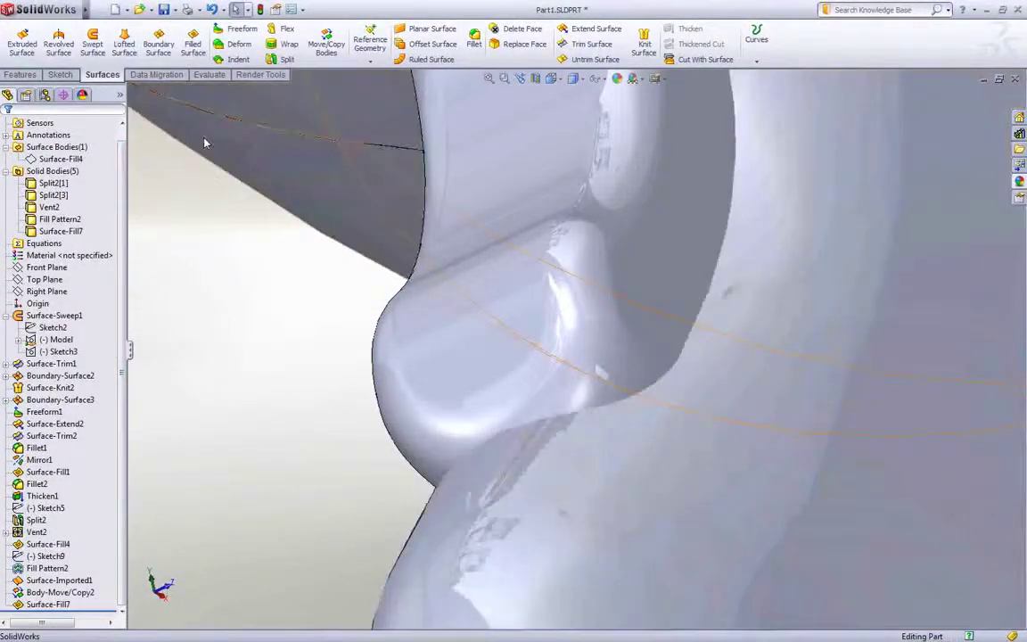
Step: Apply the metallic warm grey car paint to the main housing body of the hair dryer
scroll(397, 361, "up", 10)
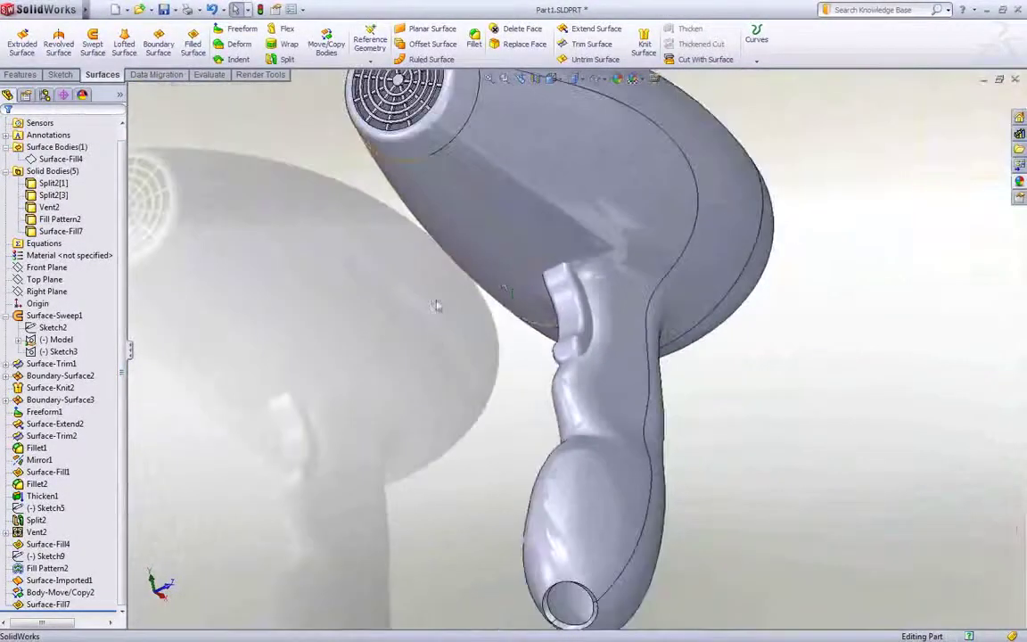
middle_click_drag(437, 305, 381, 535)
middle_click_drag(382, 508, 525, 491, "ctrl")
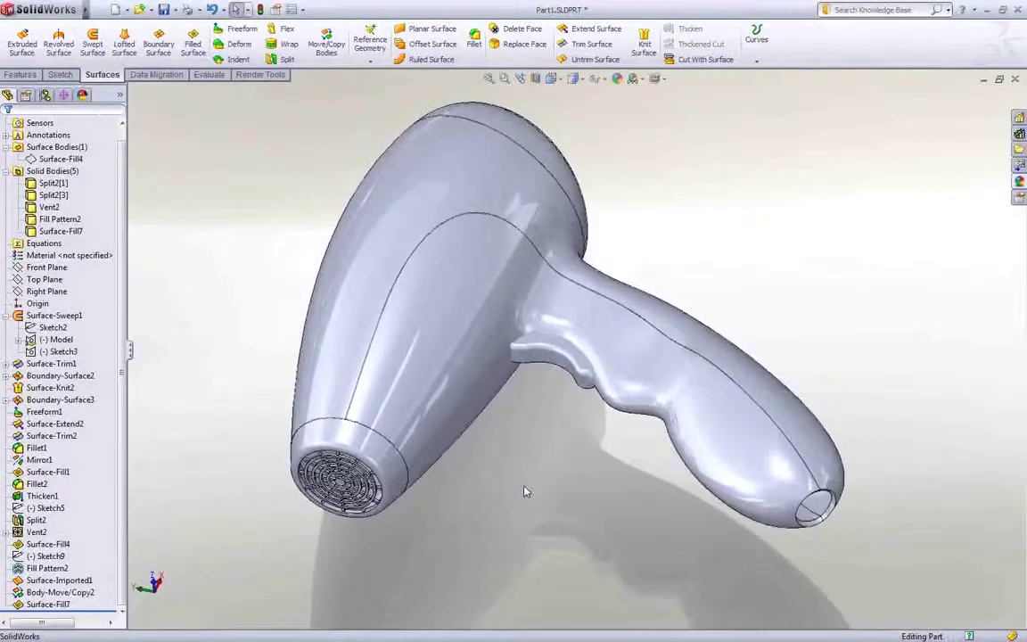
left_click(1019, 183)
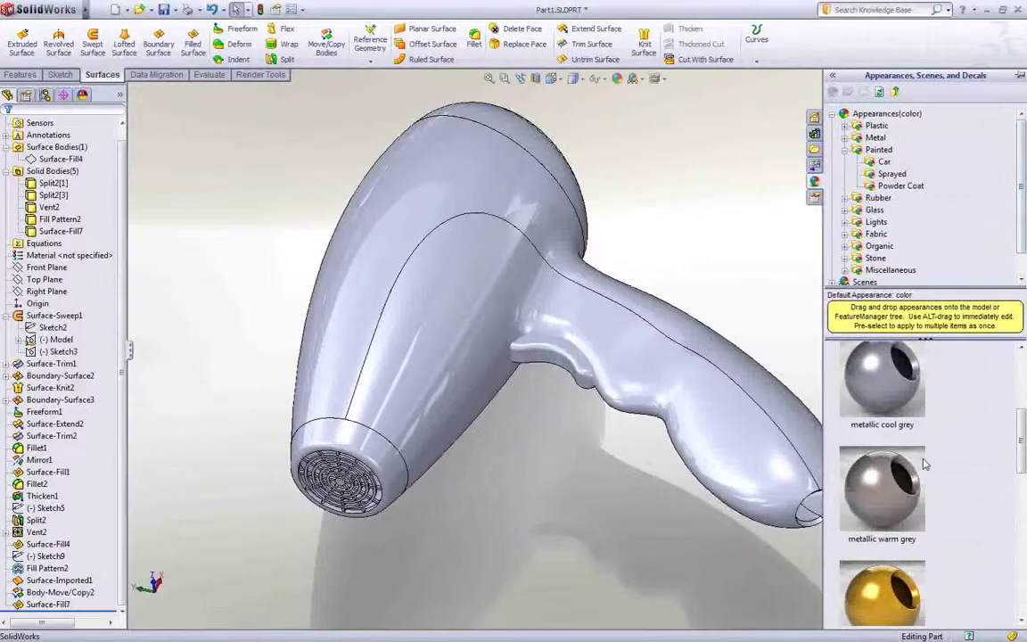
left_click_drag(925, 464, 718, 361)
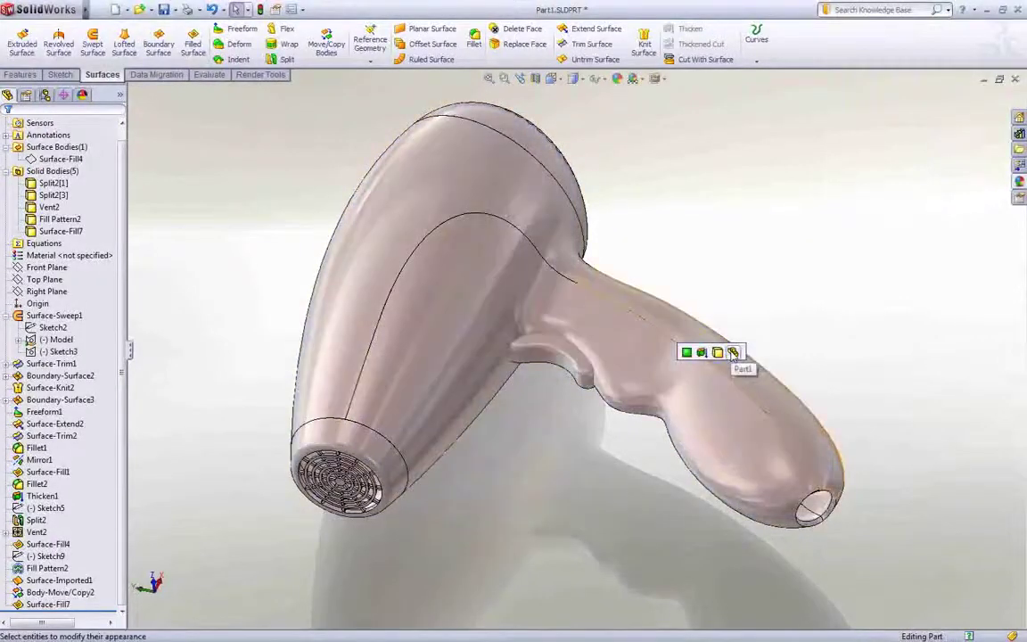
left_click(733, 354)
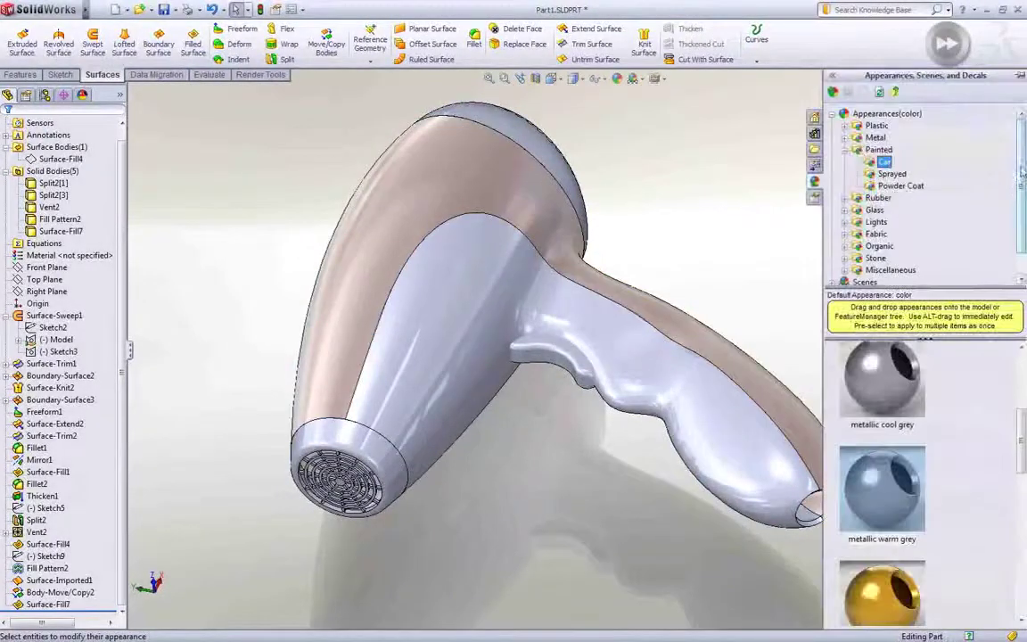
Step: Apply a cream appearance to the inner housing and grip body, and a red appearance to the trigger
left_click_drag(882, 499, 704, 444)
left_click(728, 439)
left_click(1019, 181)
scroll(891, 486, "down", 5)
left_click_drag(882, 490, 546, 356)
left_click(568, 368)
Step: Apply a black appearance to the nozzle vent body and the perforated rear cap
left_click(1019, 181)
left_click(895, 174)
scroll(900, 491, "down", 3)
left_click_drag(901, 491, 364, 437)
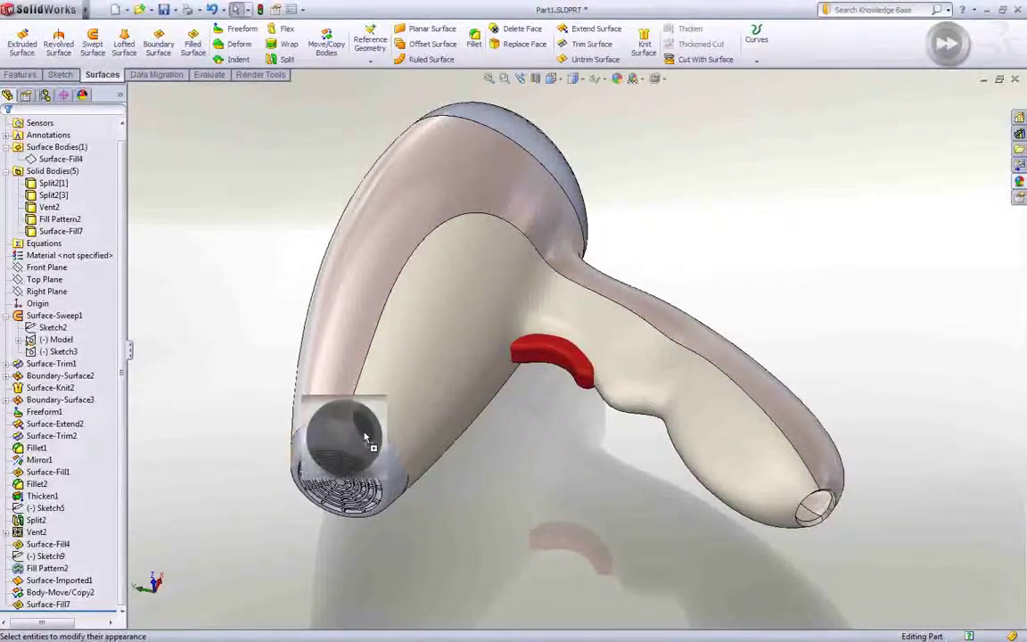
left_click(1019, 182)
left_click_drag(900, 491, 526, 147)
left_click(552, 161)
Step: Turn on the integrated render preview and change the scene to Backdrop - Lightbox Studio
scroll(653, 137, "up", 1)
middle_click_drag(654, 137, 641, 190, "ctrl")
left_click(280, 78)
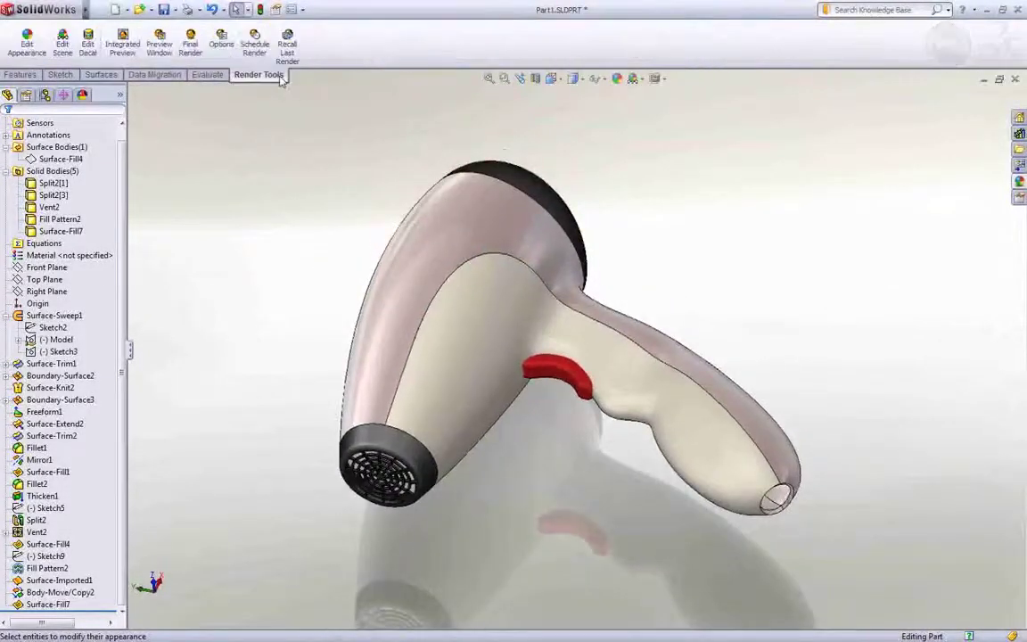
left_click(134, 52)
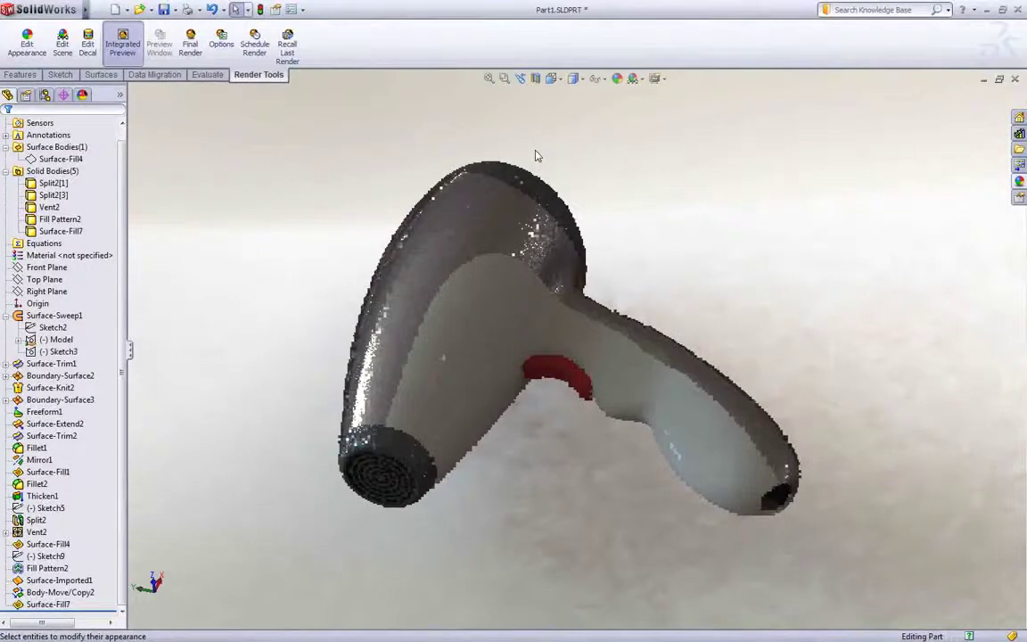
left_click(642, 81)
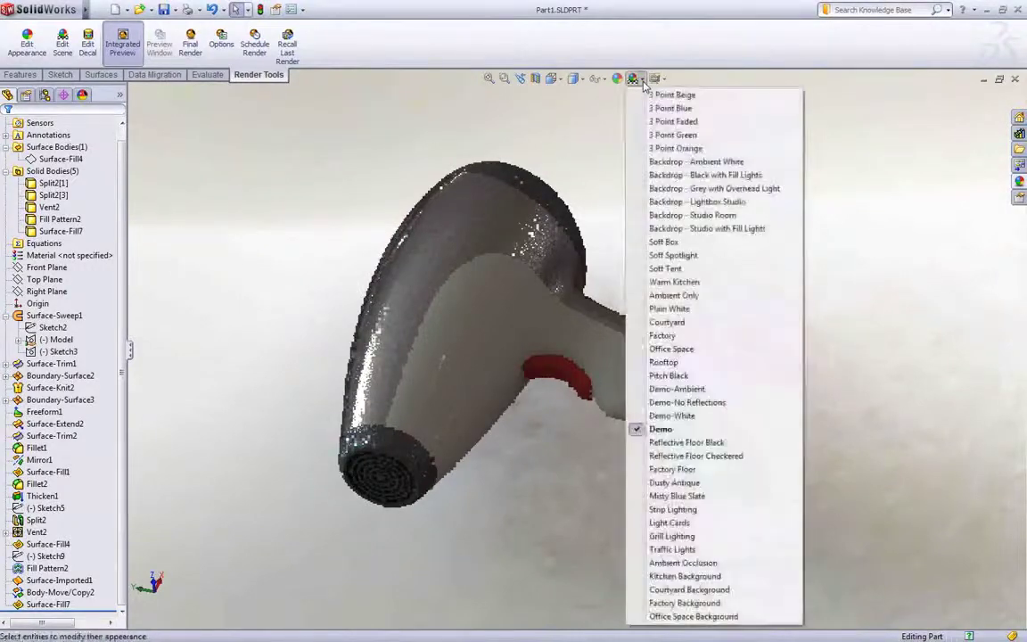
left_click(661, 201)
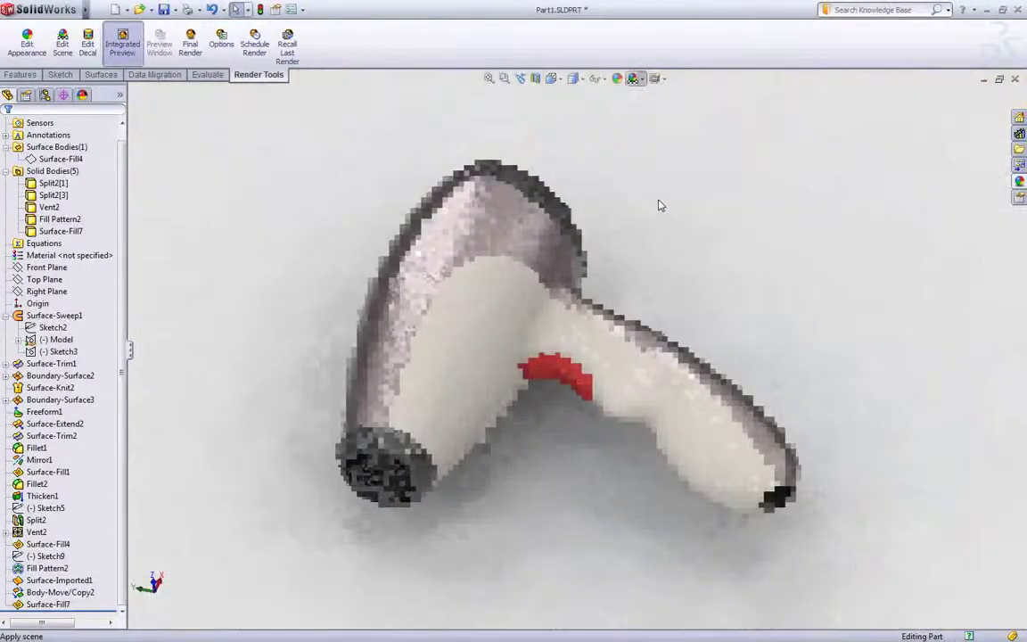